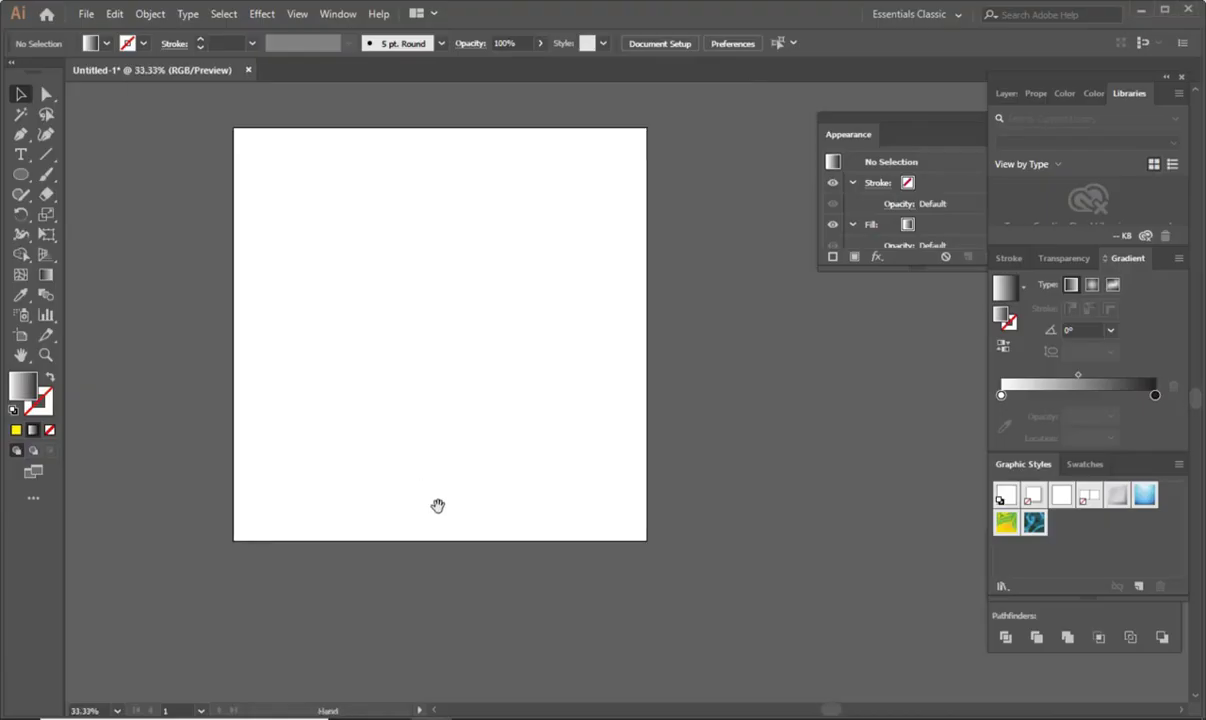
# Step: Draw a roughly 514.52 px circle mid-artboard with the white-to-black linear gradient fill
pyautogui.click(21, 175)
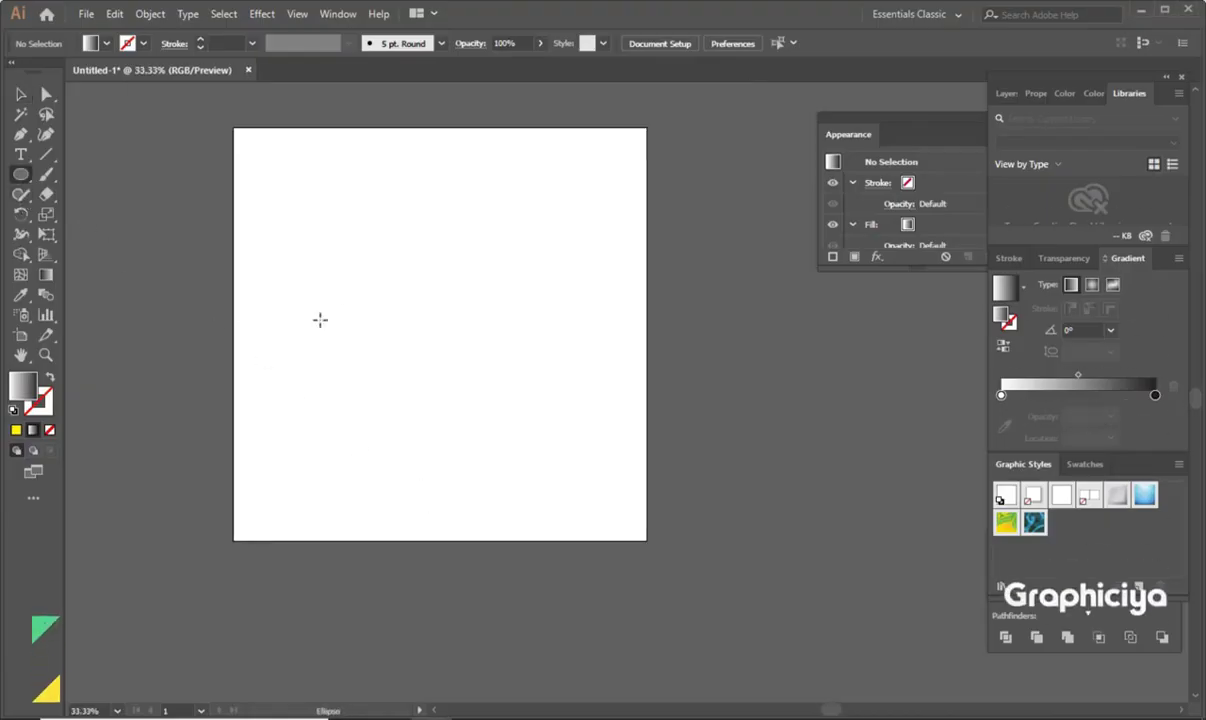
pyautogui.moveTo(427, 321)
pyautogui.mouseDown()
pyautogui.moveTo(484, 392)
pyautogui.moveTo(518, 409)
pyautogui.mouseUp()
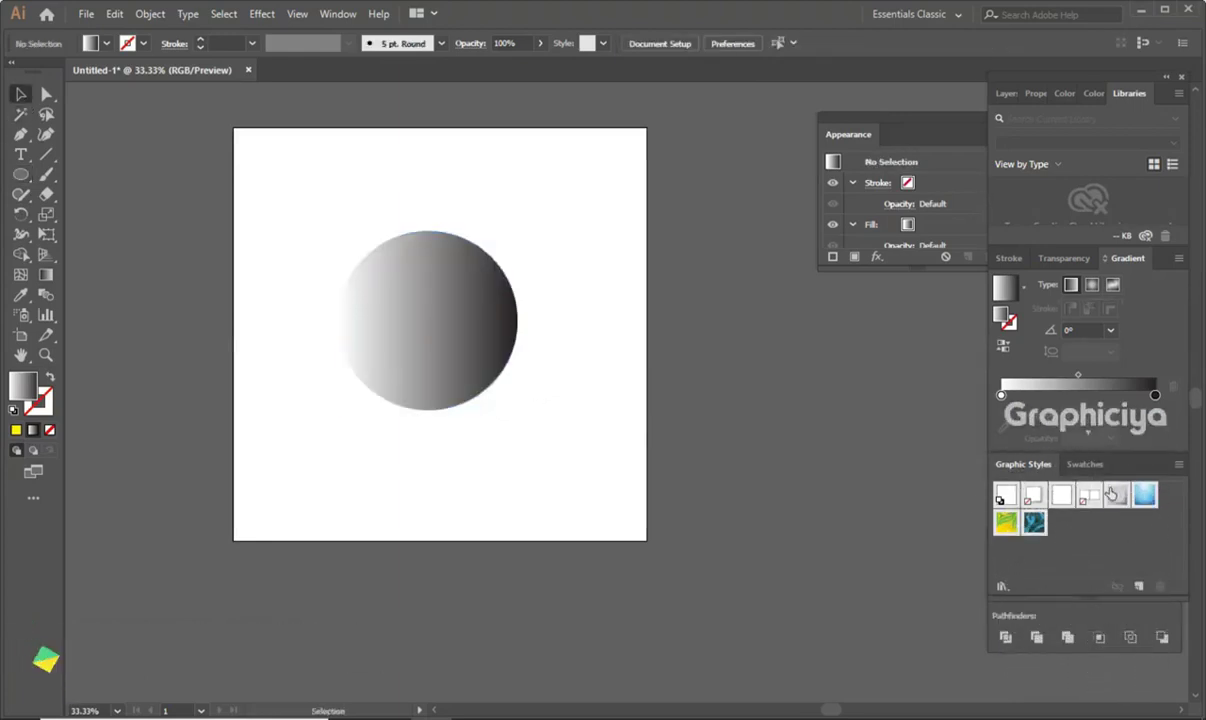
# Step: Apply an orange fill to the circle and reselect it to show its gradient controls
pyautogui.click(1005, 428)
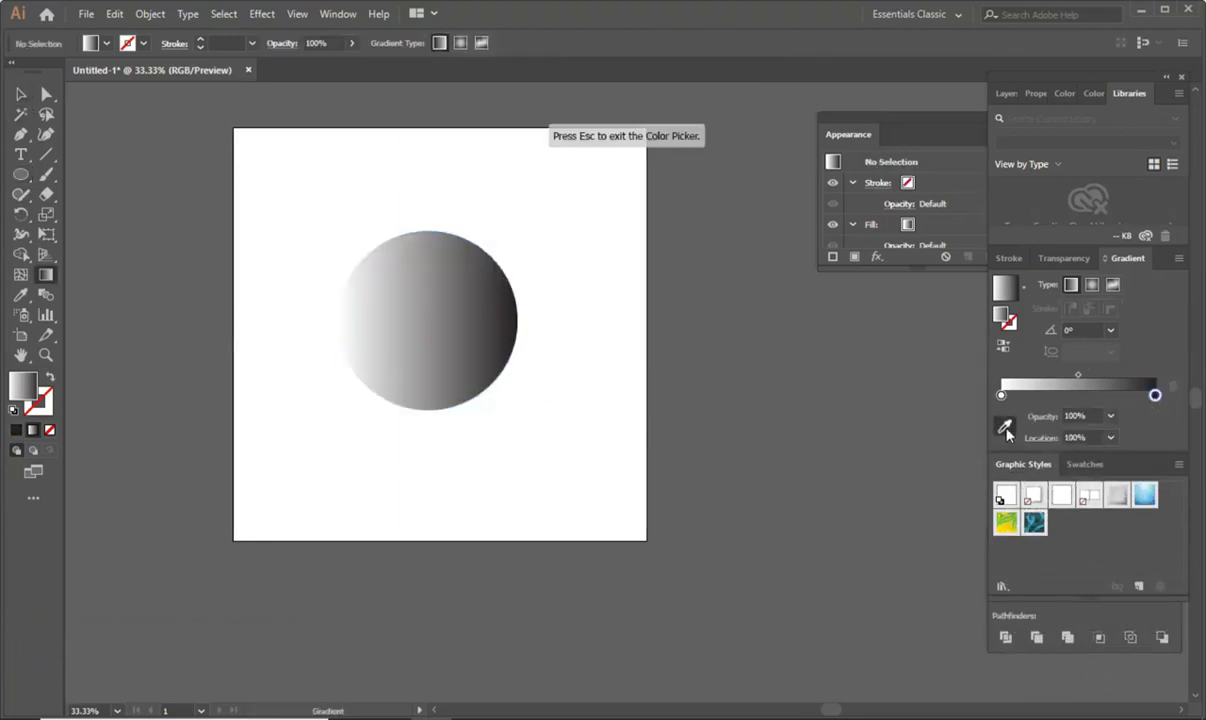
pyautogui.click(106, 43)
pyautogui.click(97, 140)
pyautogui.press('Escape')
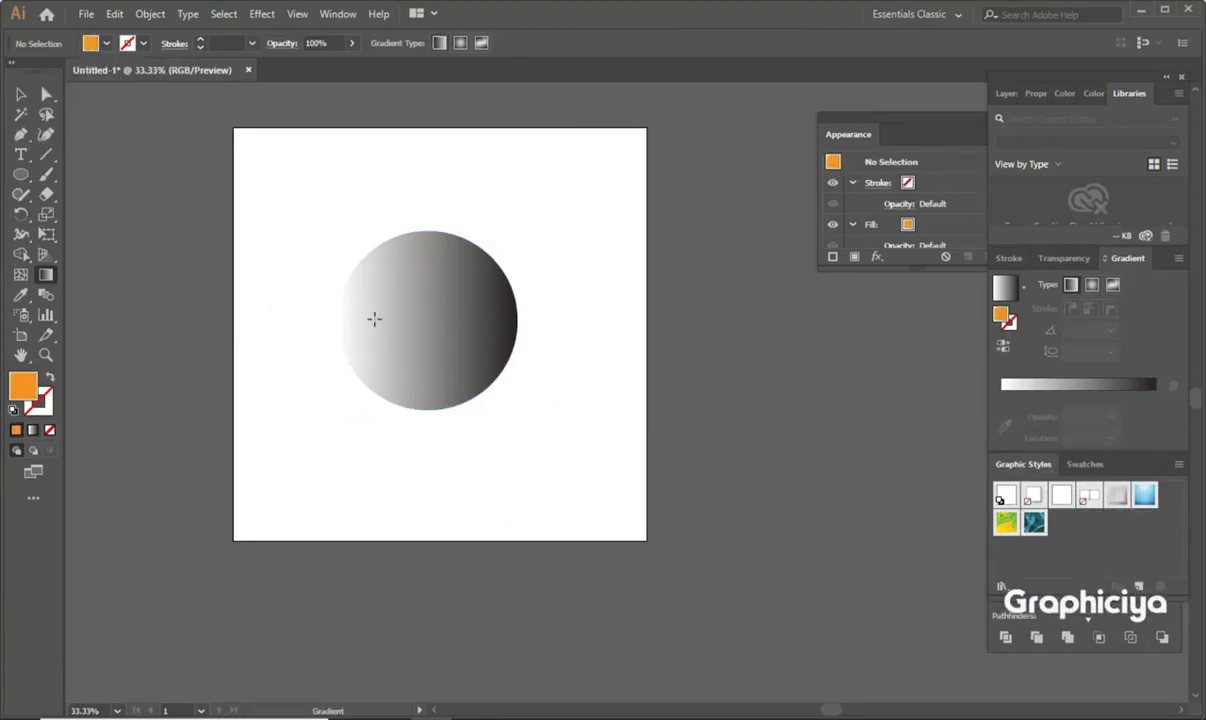
pyautogui.click(374, 318)
pyautogui.click(20, 93)
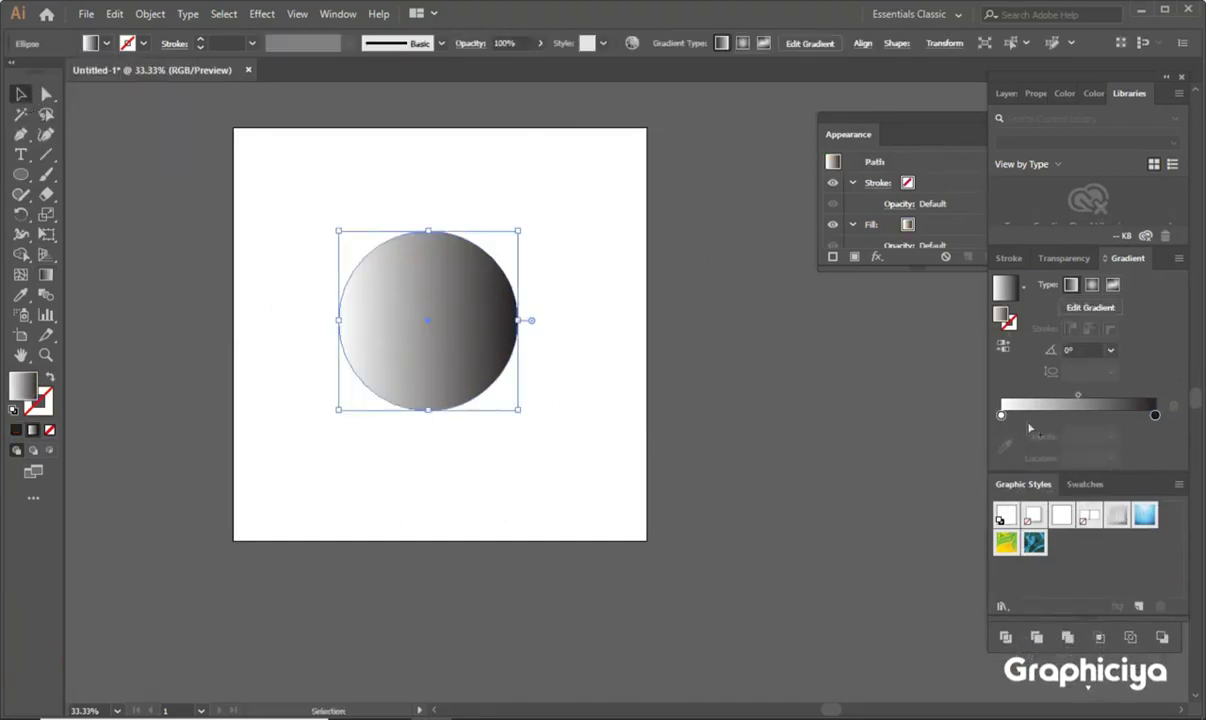
# Step: Set the gradient stops to yellow on the left and orange on the right
pyautogui.click(1155, 415)
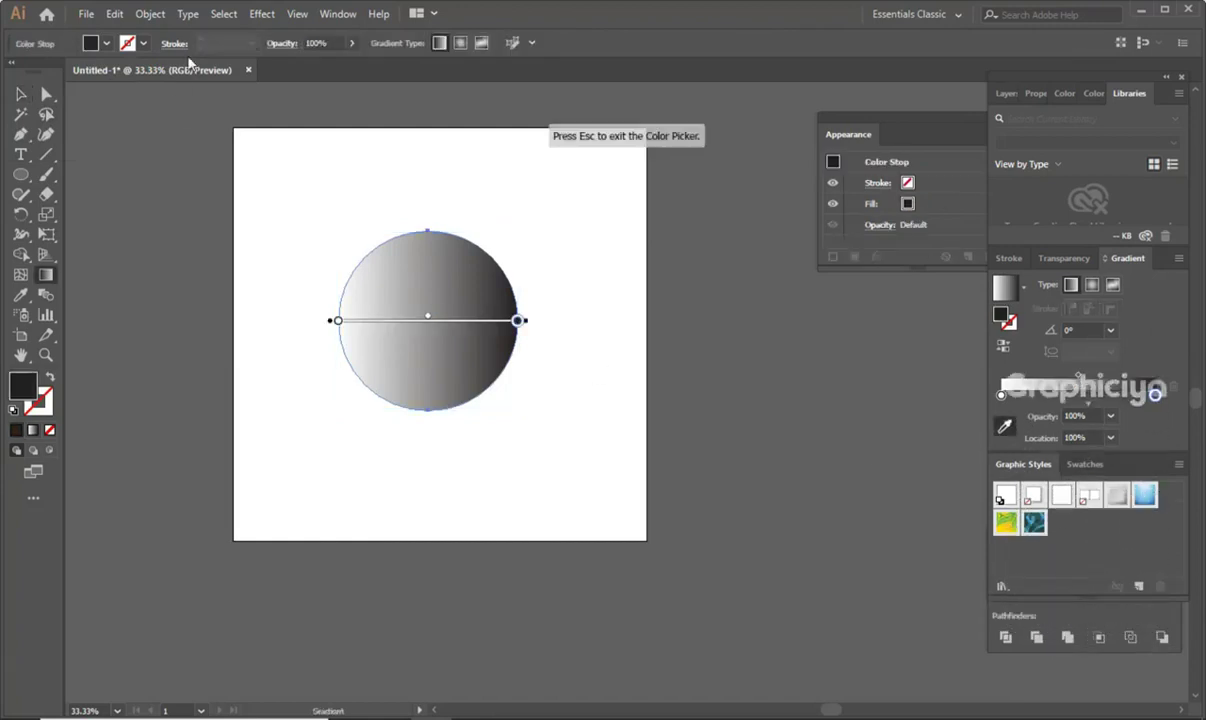
pyautogui.click(108, 44)
pyautogui.click(163, 72)
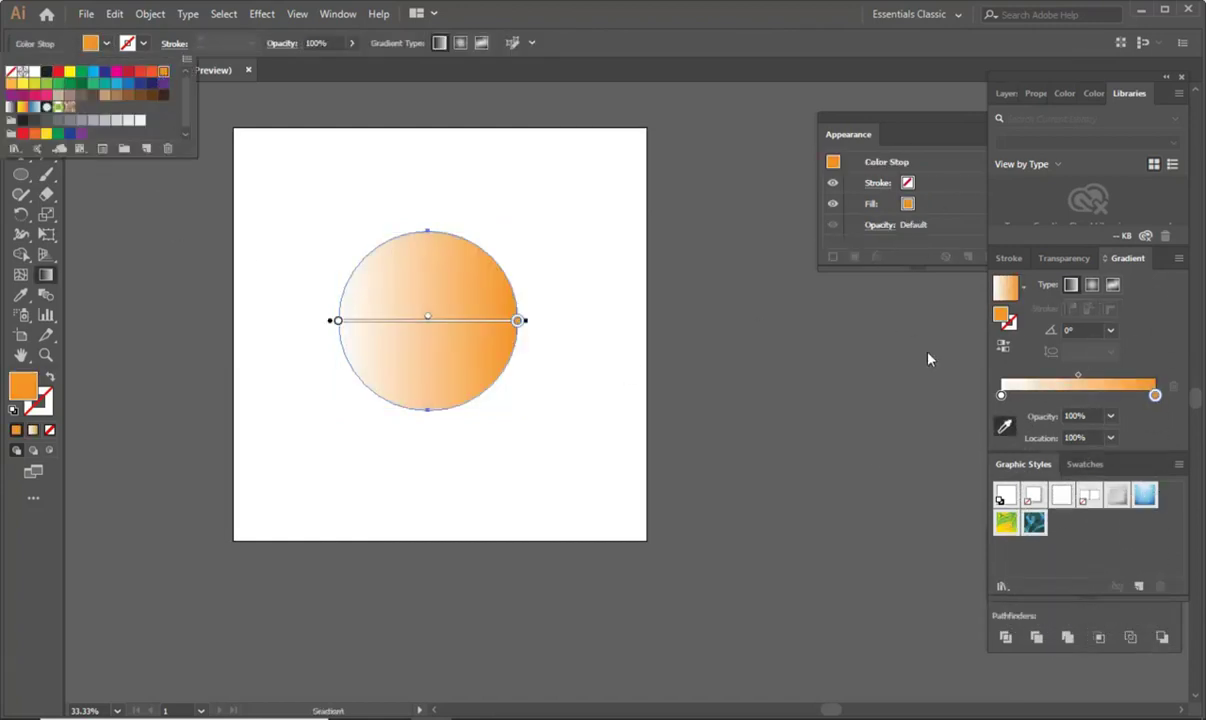
pyautogui.click(1001, 398)
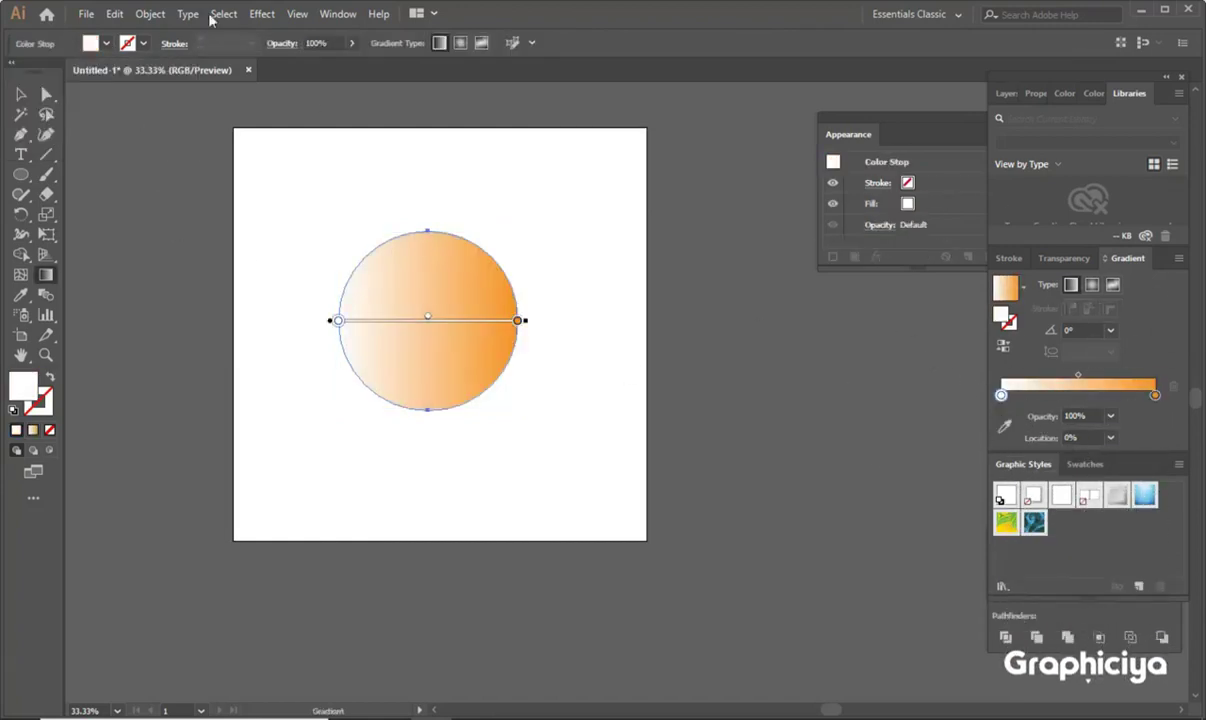
pyautogui.click(107, 44)
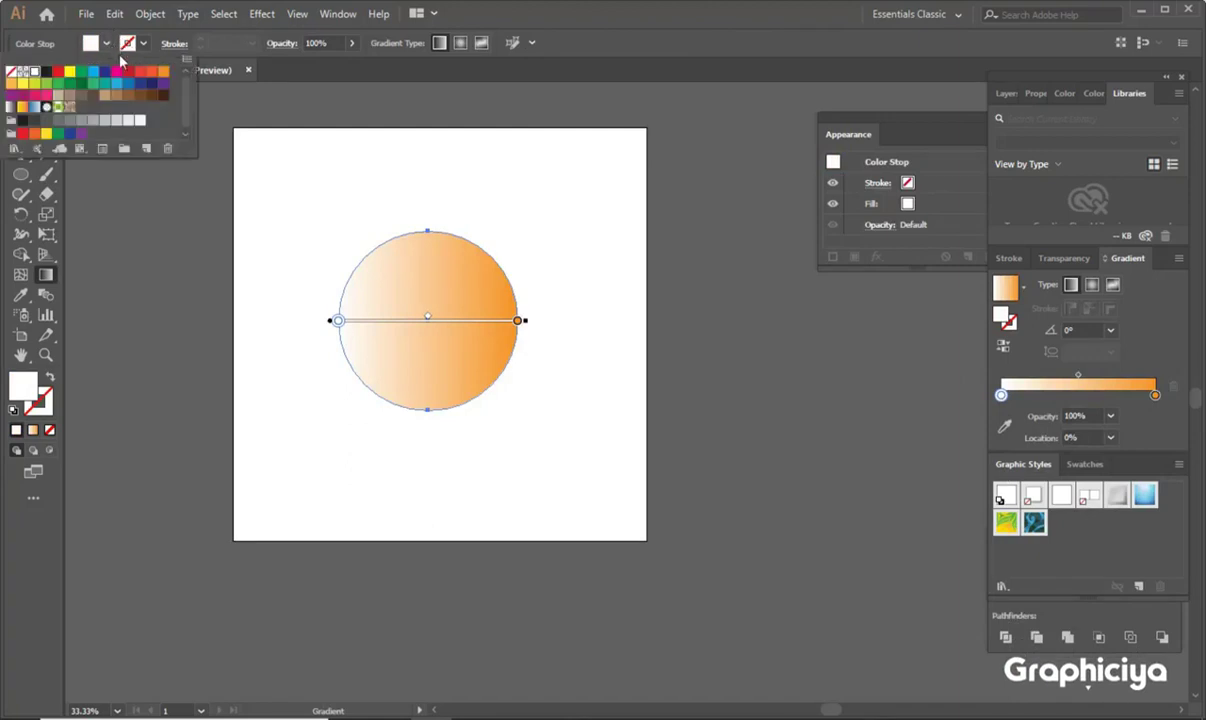
pyautogui.click(70, 73)
pyautogui.click(141, 241)
pyautogui.click(20, 94)
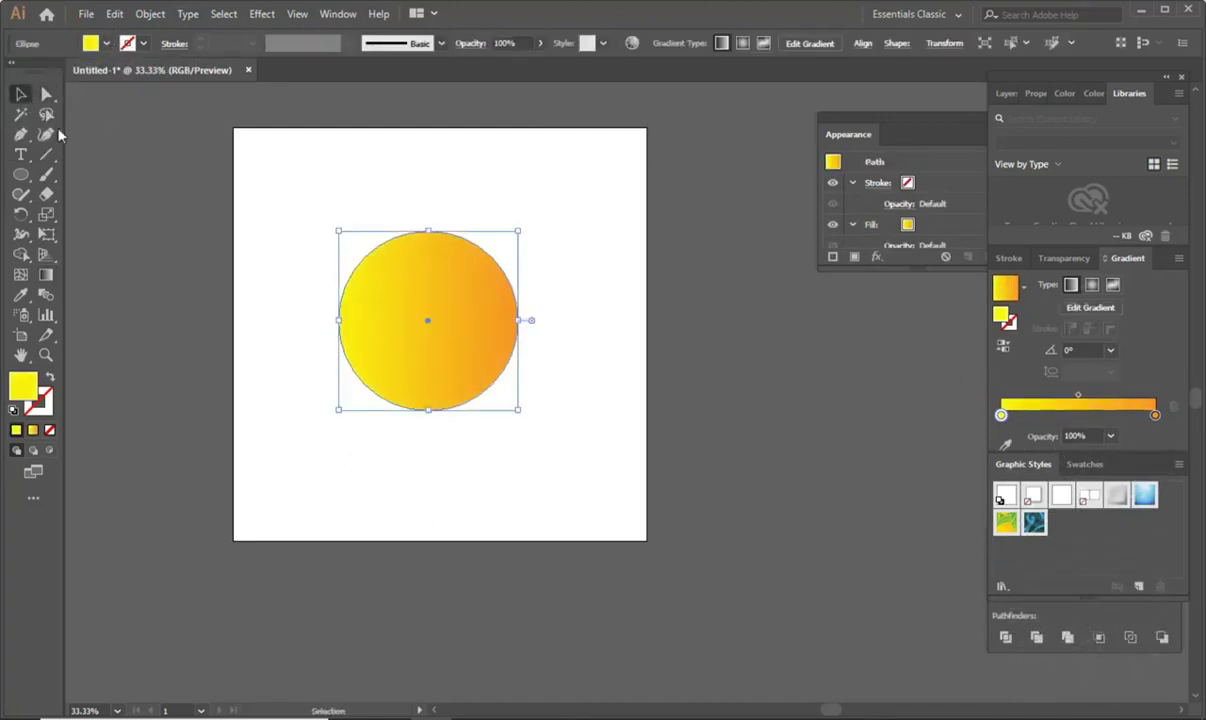
# Step: Make the gradient radial, nudge its midpoint outward, and shrink the circle to about 281 px
pyautogui.click(1091, 285)
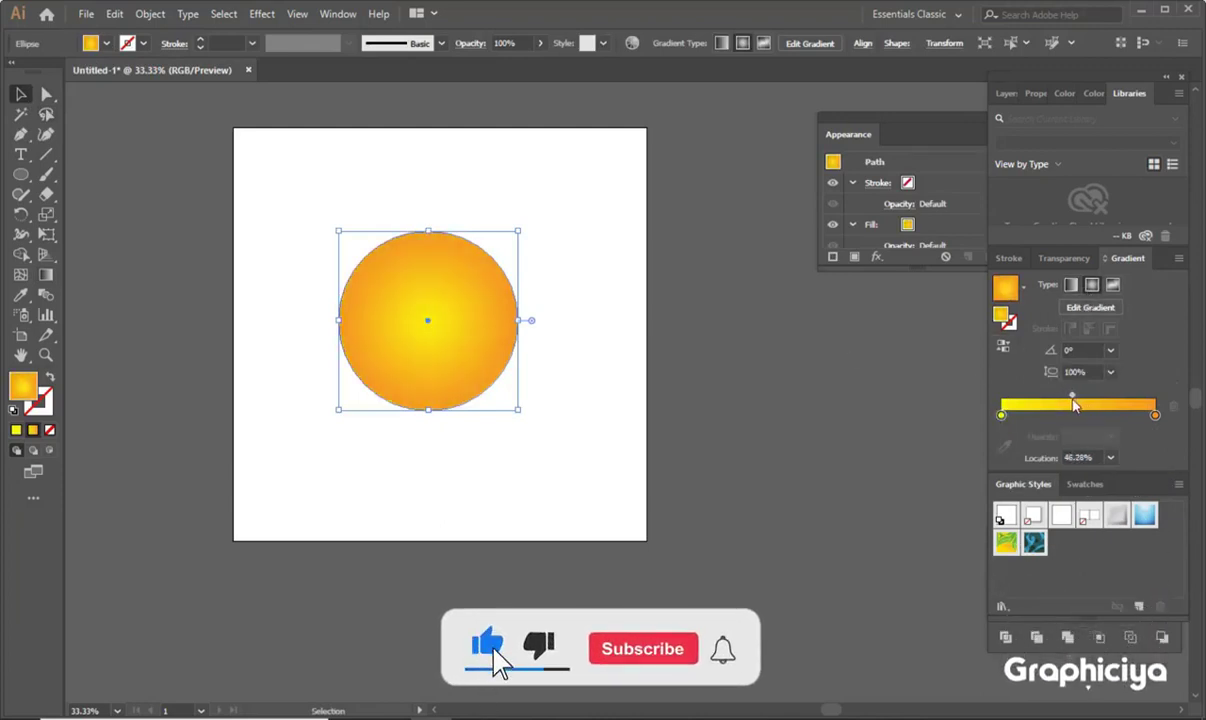
pyautogui.moveTo(1071, 401); pyautogui.dragTo(1080, 403)
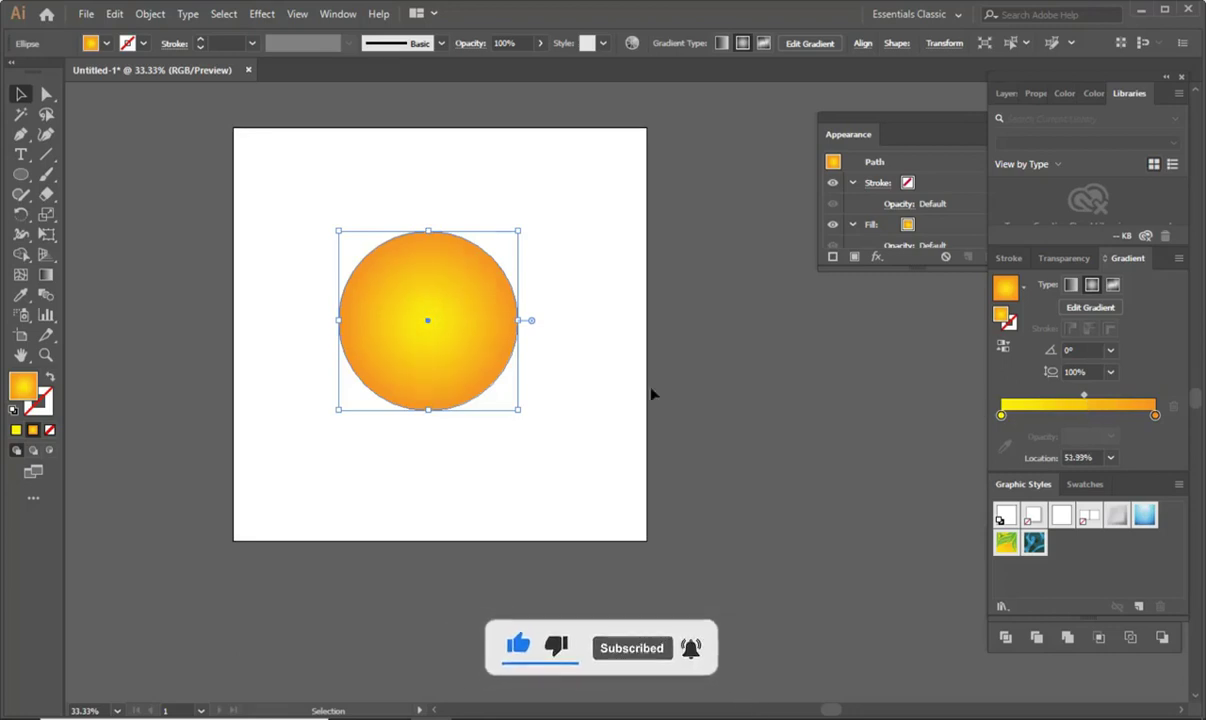
pyautogui.click(300, 250)
pyautogui.click(420, 342)
pyautogui.moveTo(520, 408)
pyautogui.mouseDown()
pyautogui.moveTo(318, 220)
pyautogui.moveTo(444, 213)
pyautogui.mouseUp()
pyautogui.click(175, 219)
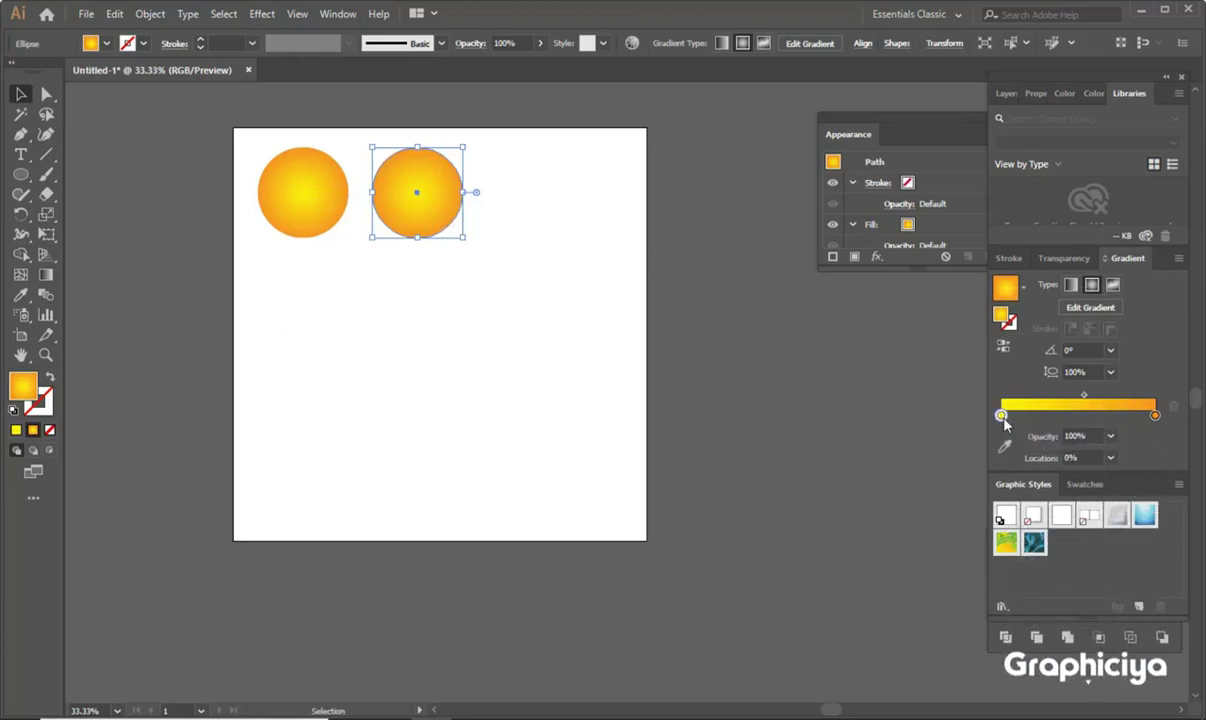
# Step: Make the copy's inner stop white, reverse the gradient for an orange centre, and widen the midpoint
pyautogui.click(1004, 446)
pyautogui.click(106, 45)
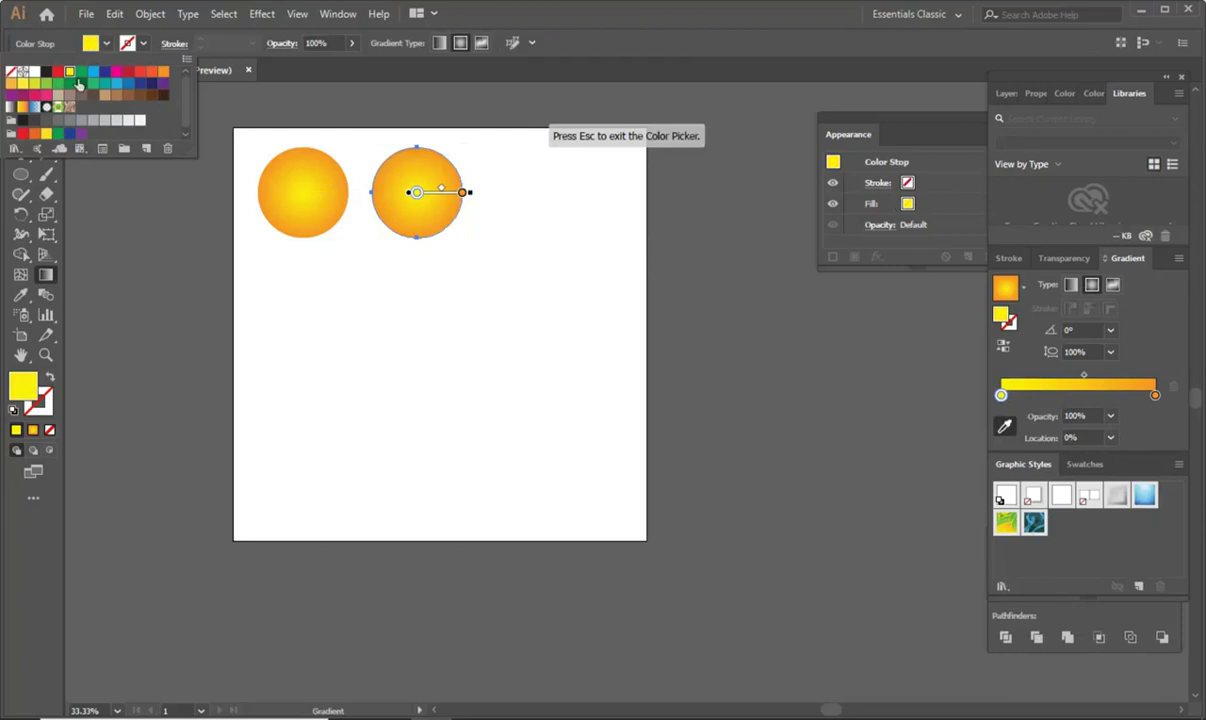
pyautogui.click(34, 73)
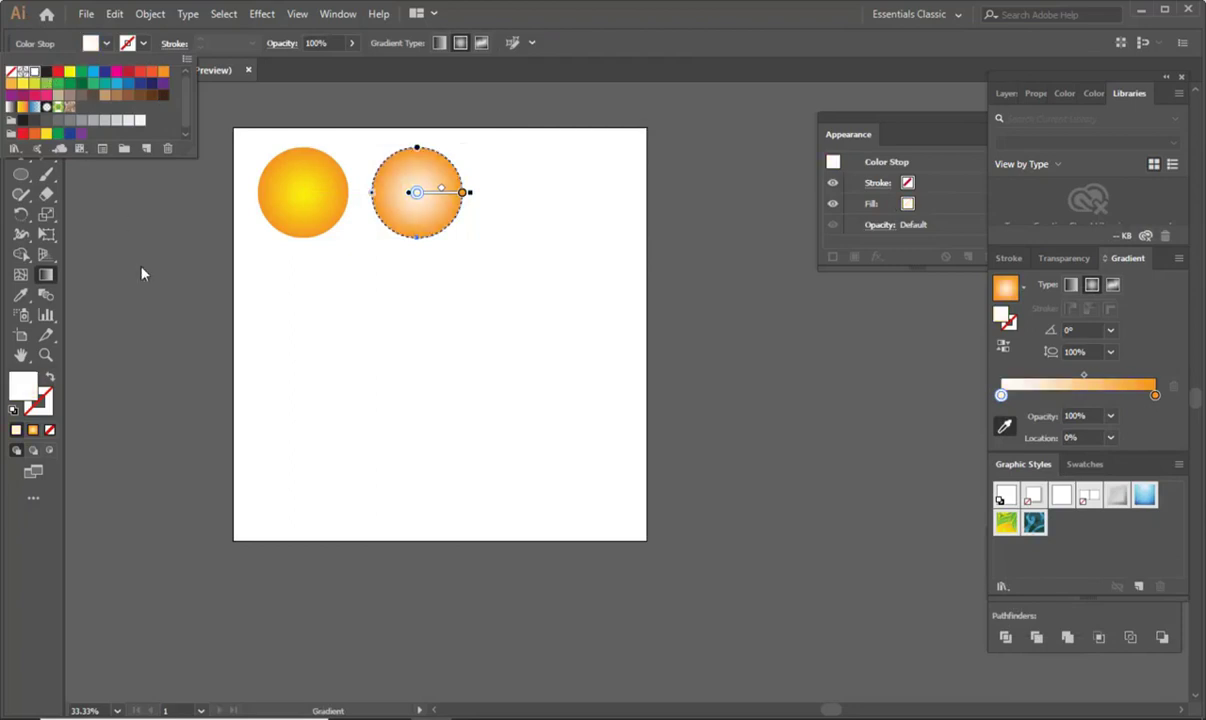
pyautogui.click(1003, 347)
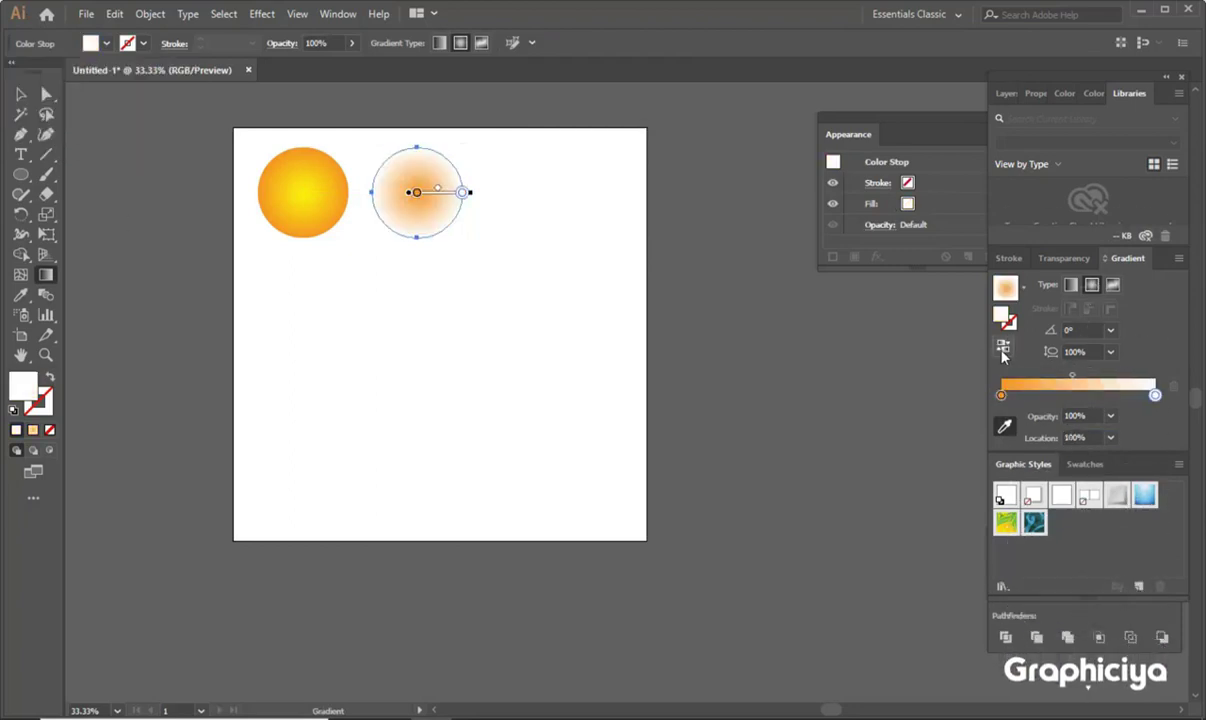
pyautogui.keyDown('alt'); pyautogui.scroll(2, 432, 200); pyautogui.keyUp('alt')
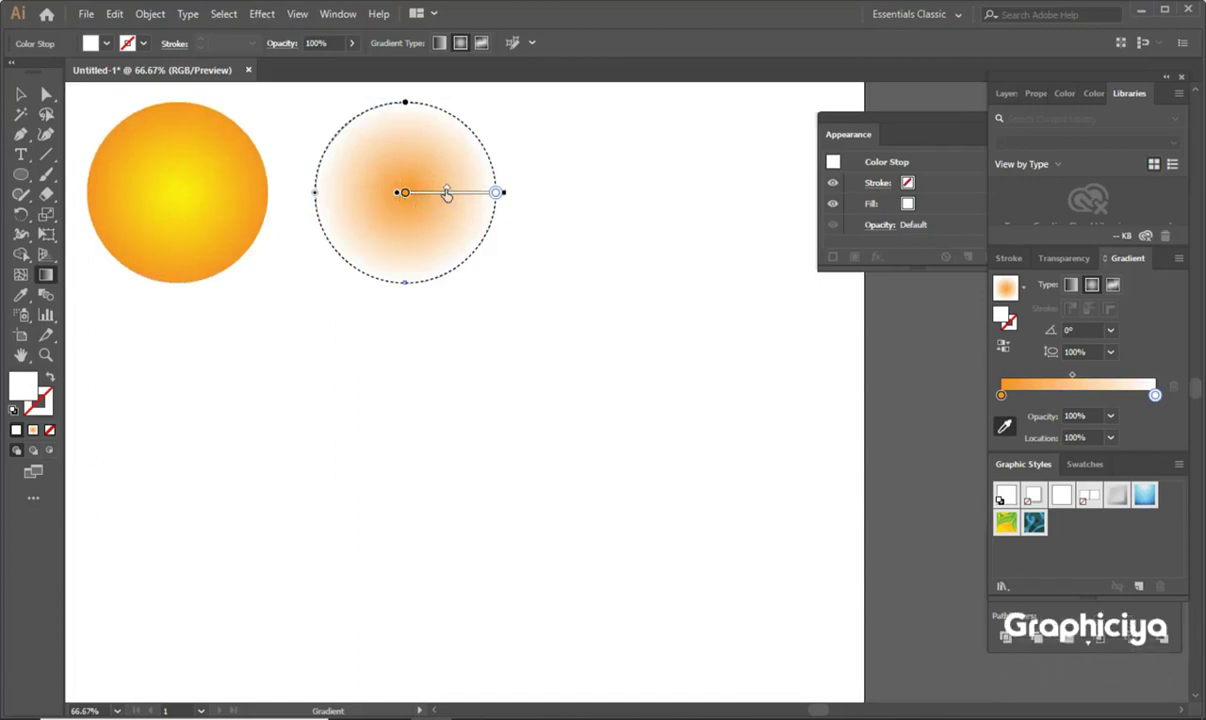
pyautogui.moveTo(446, 189); pyautogui.dragTo(463, 190)
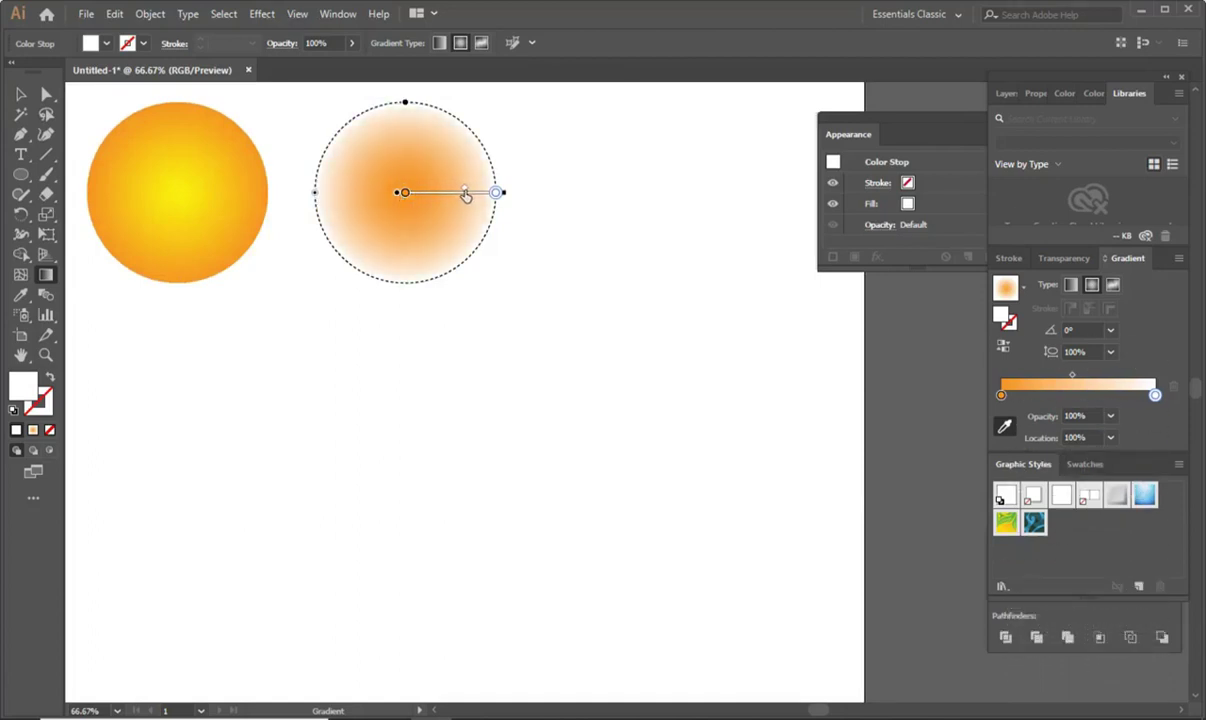
# Step: Place a copy of the second circle to its right
pyautogui.press('v')
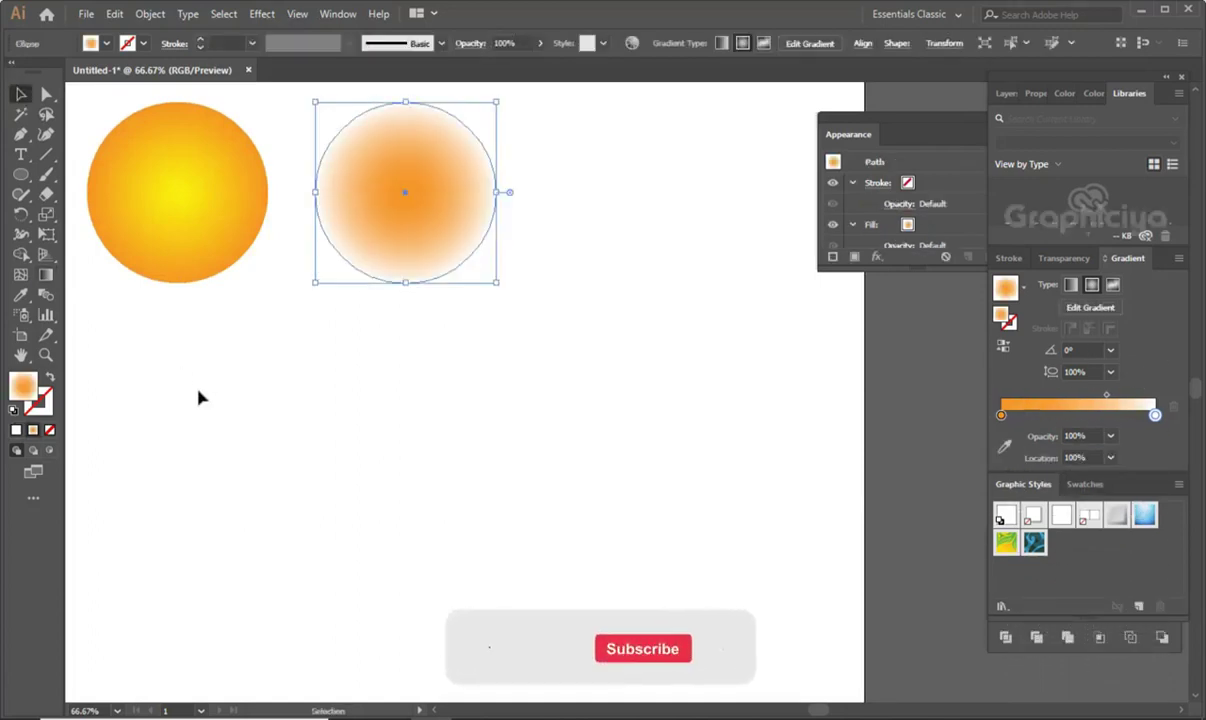
pyautogui.click(200, 385)
pyautogui.keyDown('alt'); pyautogui.scroll(-1, 207, 371); pyautogui.keyUp('alt')
pyautogui.keyDown('alt'); pyautogui.scroll(-1, 389, 436); pyautogui.keyUp('alt')
pyautogui.moveTo(395, 335); pyautogui.dragTo(505, 336)
# Step: Set the copy's left stop to 60% opacity, reverse the gradient, and shift stop and midpoint right
pyautogui.click(1002, 415)
pyautogui.click(1112, 438)
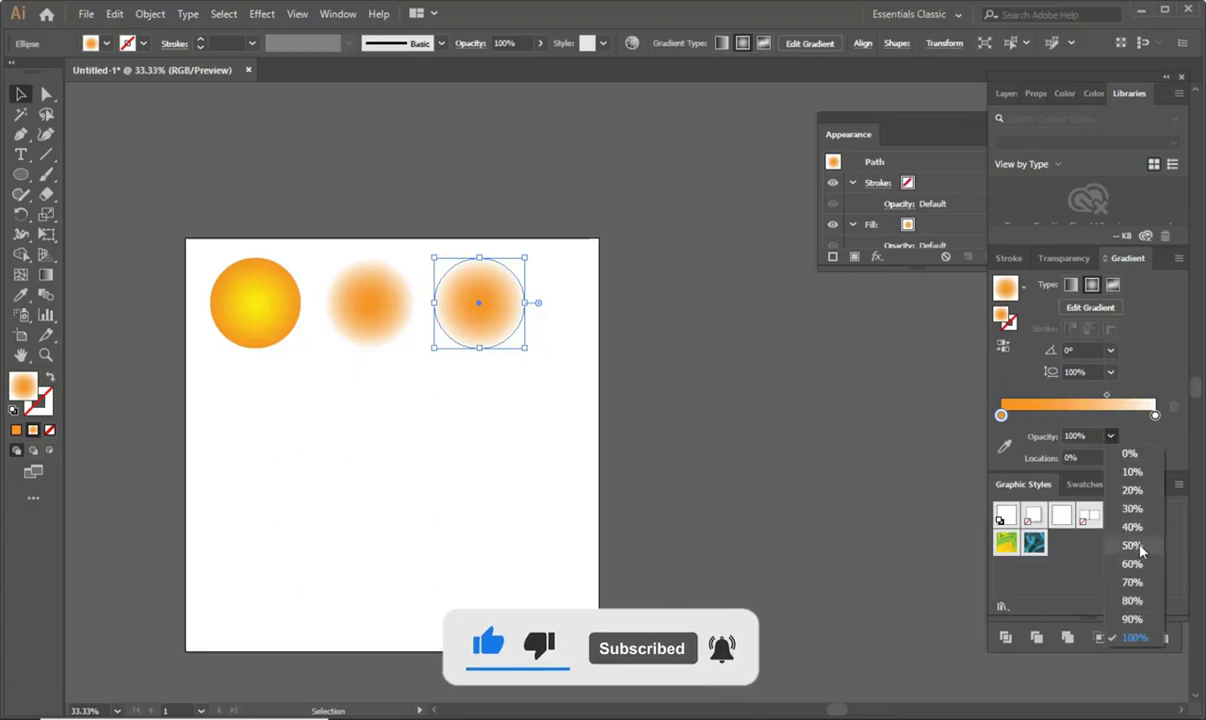
pyautogui.click(1131, 546)
pyautogui.click(1110, 436)
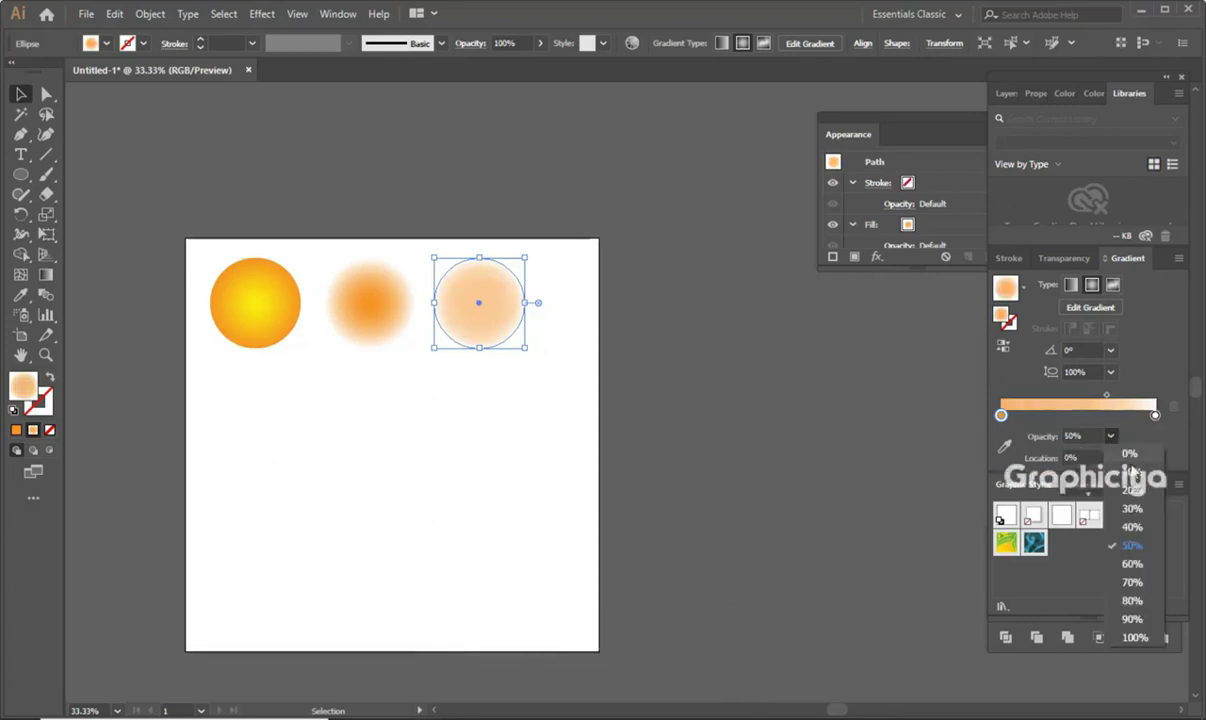
pyautogui.click(1132, 564)
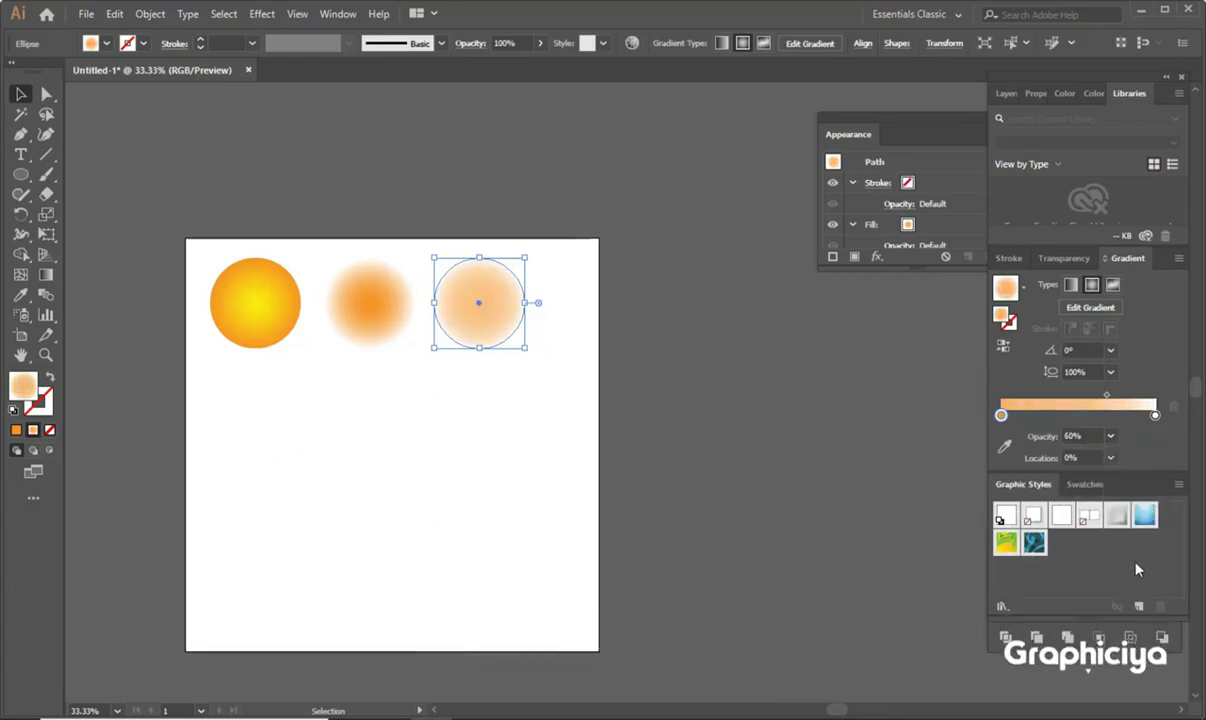
pyautogui.click(1004, 344)
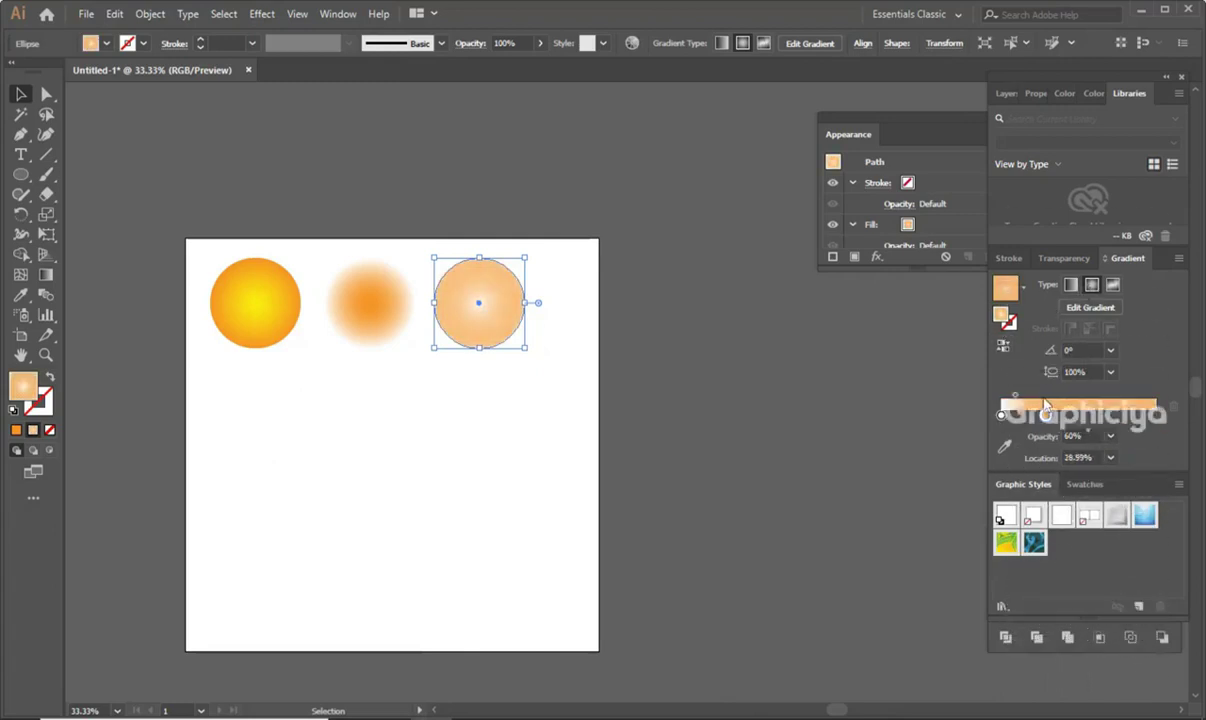
pyautogui.moveTo(1040, 404); pyautogui.dragTo(1155, 414)
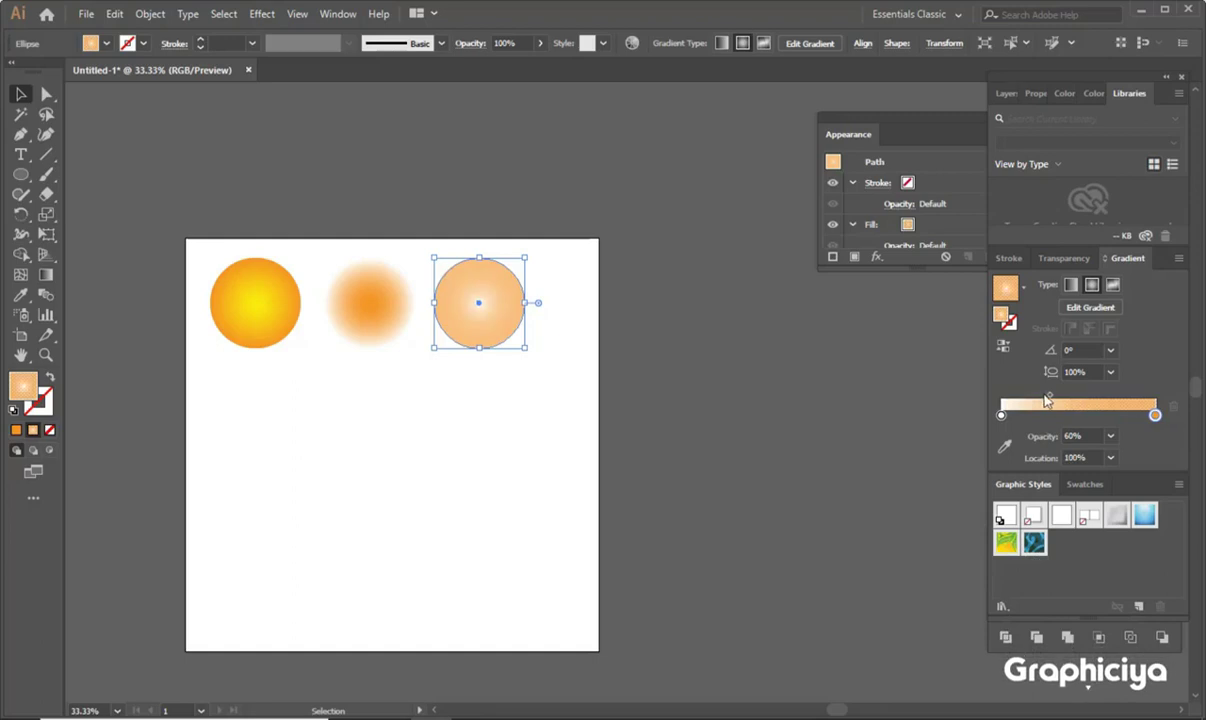
pyautogui.moveTo(1028, 401); pyautogui.dragTo(1035, 401)
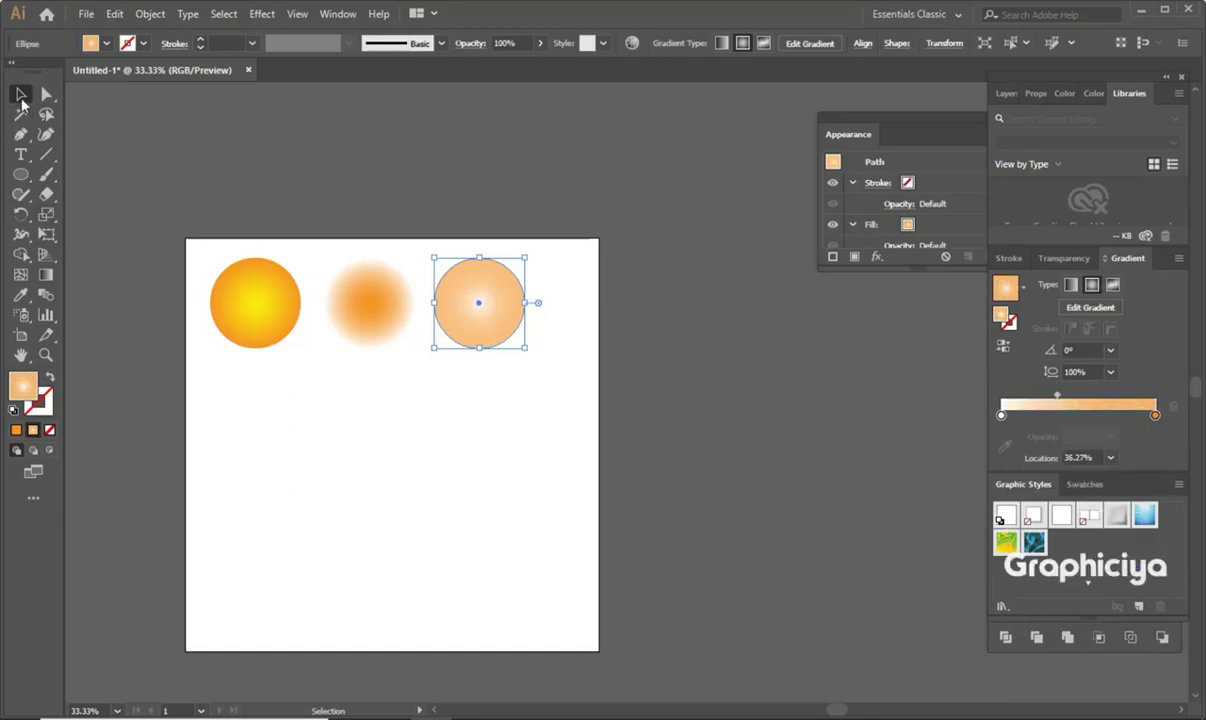
pyautogui.click(538, 207)
pyautogui.hotkey('ctrl', '-')
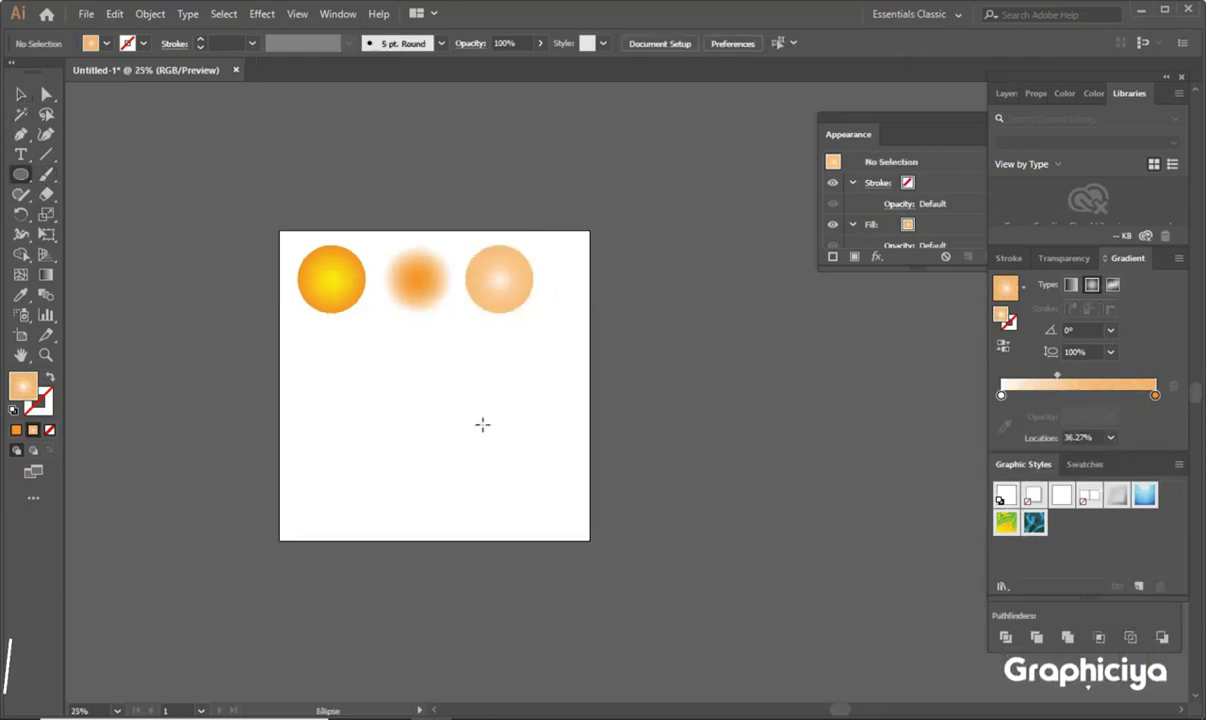
# Step: Draw a large peach ellipse below the three circles and move it up and left
pyautogui.moveTo(361, 384); pyautogui.dragTo(546, 510)
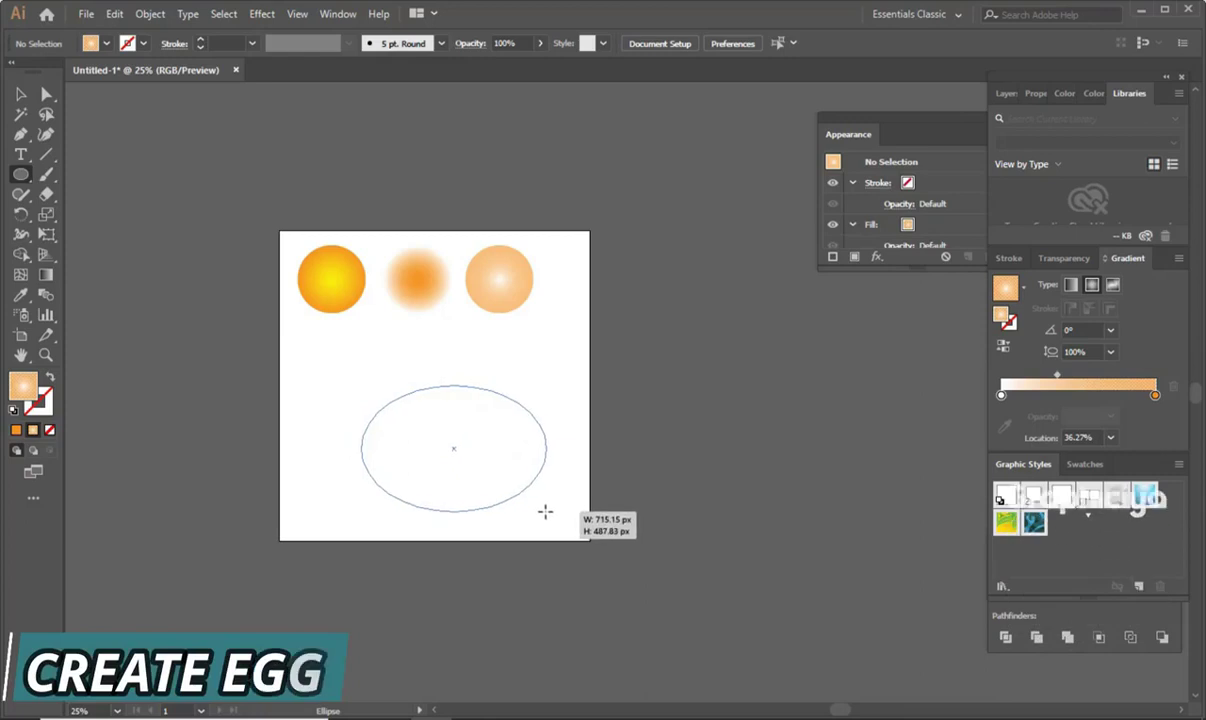
pyautogui.click(20, 94)
pyautogui.click(468, 538)
pyautogui.moveTo(462, 466); pyautogui.dragTo(420, 500)
pyautogui.hotkey('ctrl', '+')
pyautogui.hotkey('ctrl', '+')
# Step: Draw an unfilled zigzag crack path down the ellipse and select both the egg and the crack
pyautogui.hotkey('ctrl', '-')
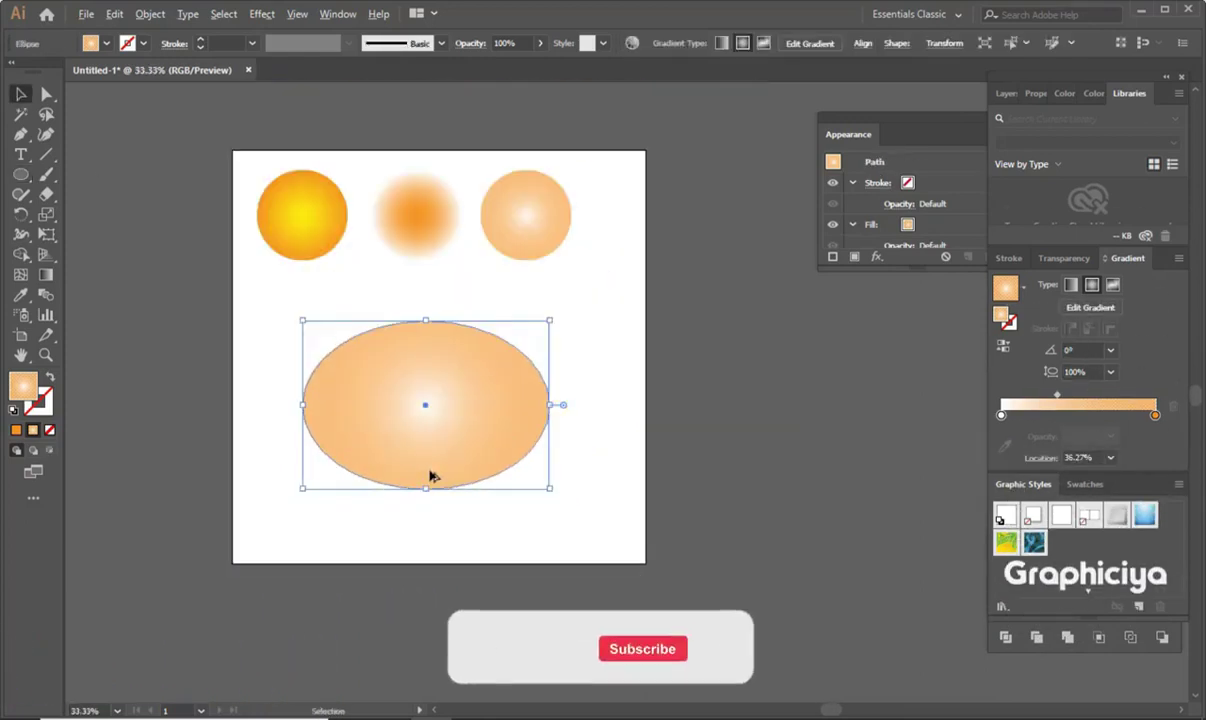
pyautogui.click(20, 136)
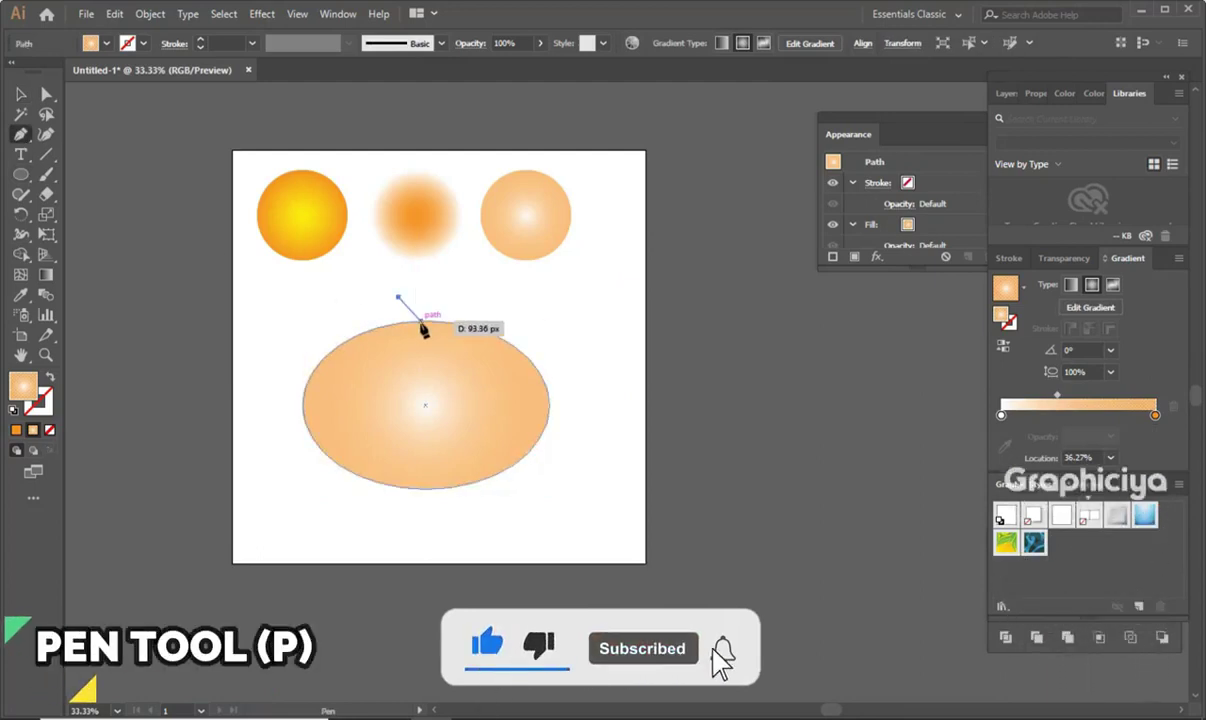
pyautogui.moveTo(421, 321); pyautogui.dragTo(413, 347)
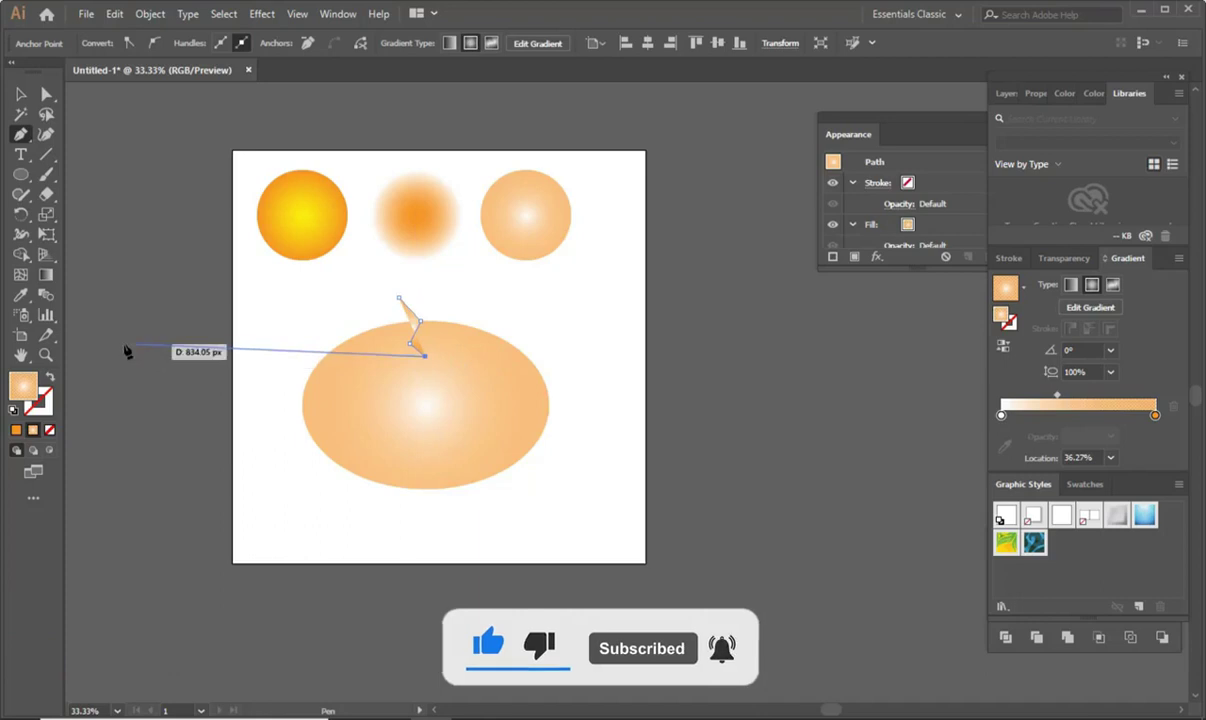
pyautogui.hotkey('shift', 'x')
pyautogui.moveTo(414, 371); pyautogui.dragTo(416, 393)
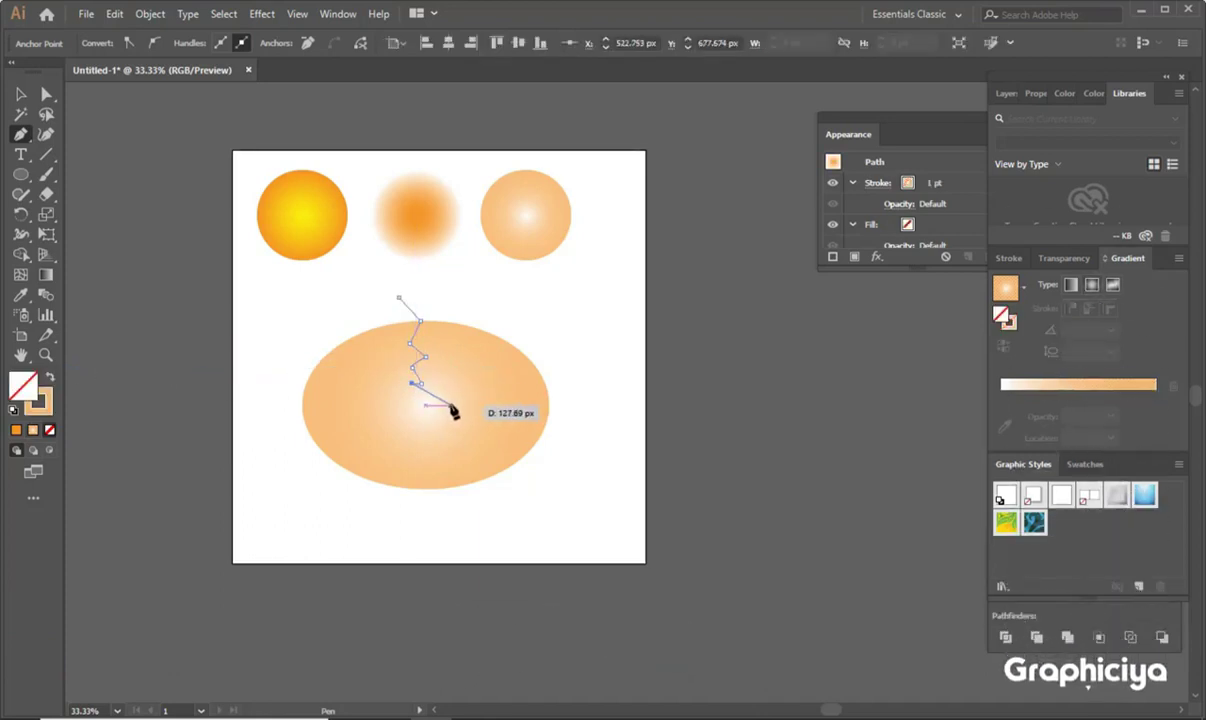
pyautogui.moveTo(420, 428); pyautogui.dragTo(423, 423)
pyautogui.press('Escape')
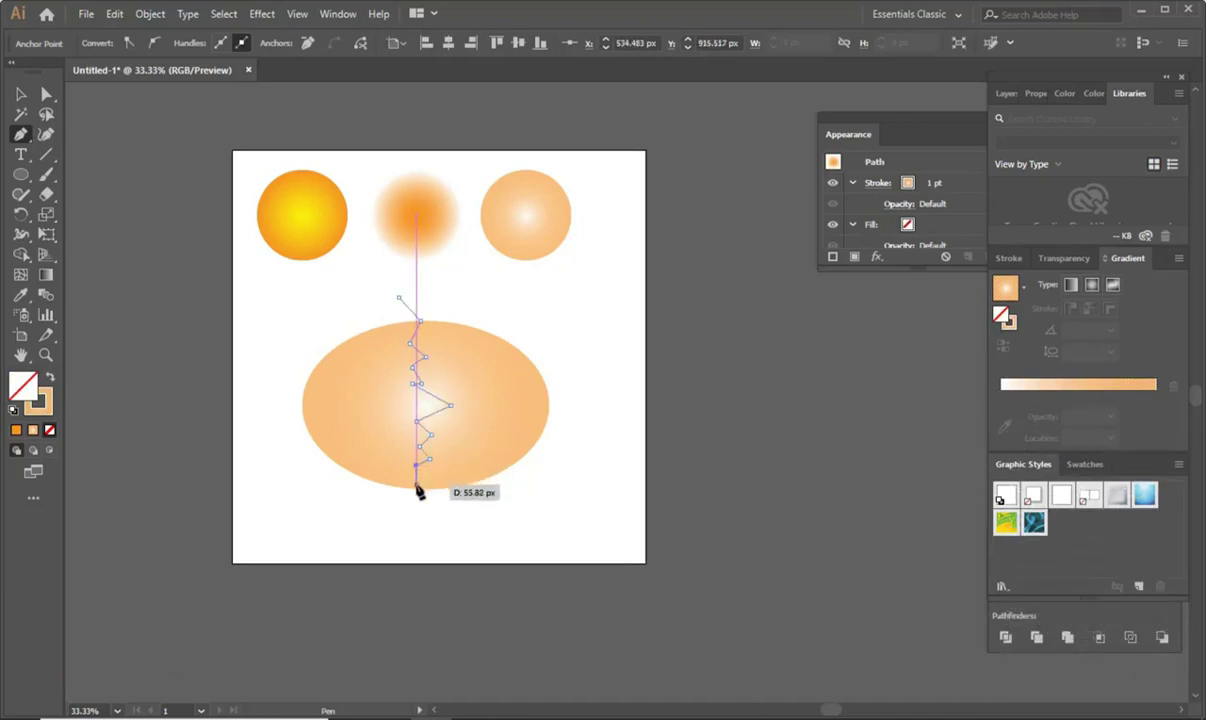
pyautogui.click(20, 96)
pyautogui.click(388, 502)
pyautogui.moveTo(525, 515); pyautogui.dragTo(369, 333)
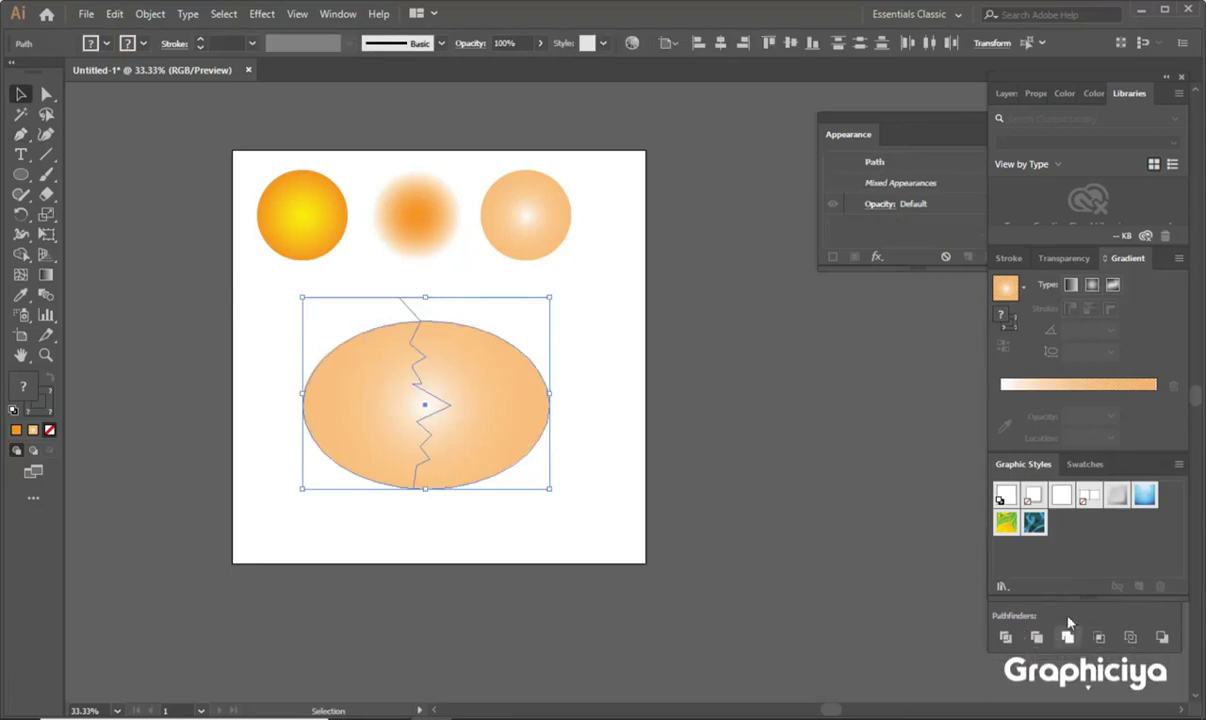
# Step: Divide the egg along the crack, ungroup it, and pull the two halves apart
pyautogui.click(1007, 641)
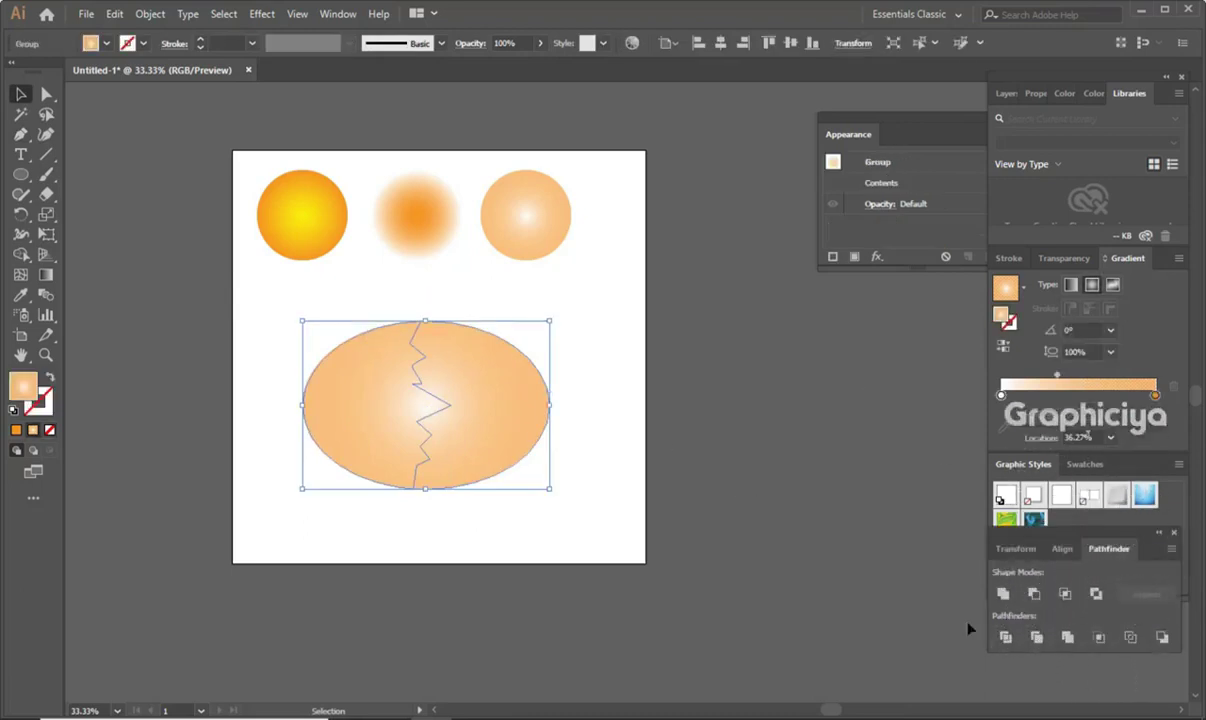
pyautogui.click(249, 341)
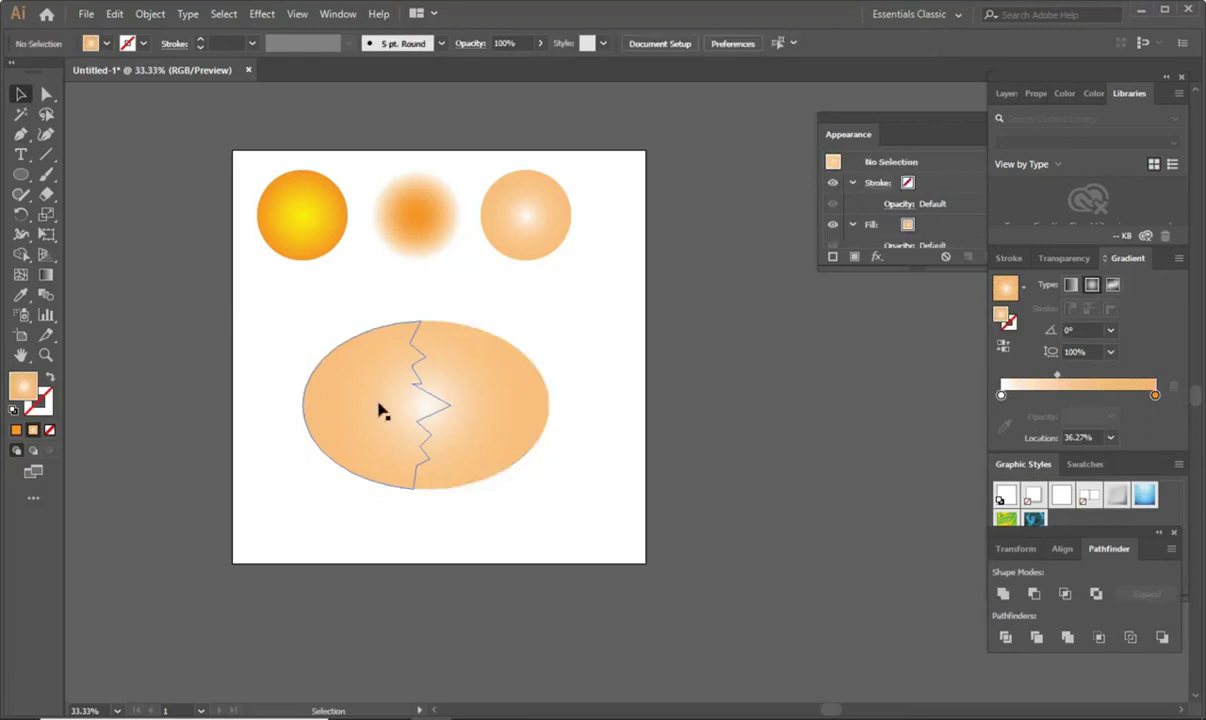
pyautogui.rightClick(400, 402)
pyautogui.click(440, 540)
pyautogui.moveTo(382, 440); pyautogui.dragTo(337, 440)
pyautogui.moveTo(497, 443); pyautogui.dragTo(550, 459)
# Step: Reflect the right half and then the left half across the vertical axis
pyautogui.hotkey('ctrl', '+')
pyautogui.rightClick(499, 424)
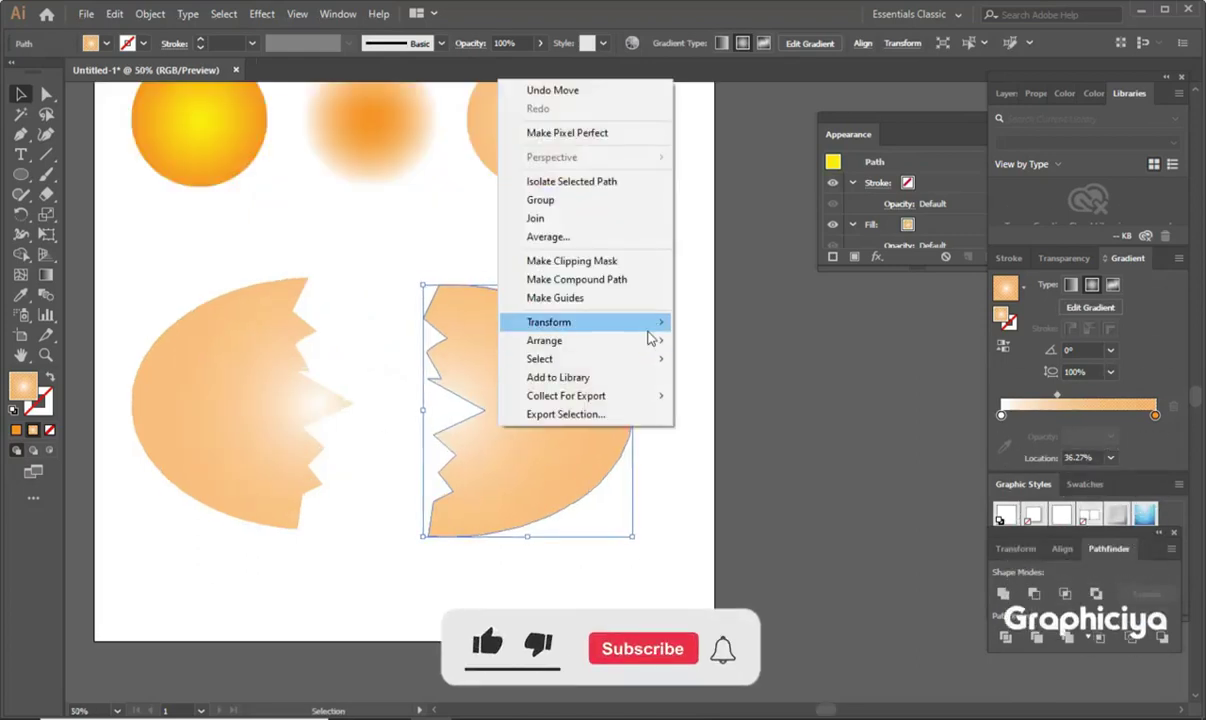
pyautogui.moveTo(590, 322)
pyautogui.click(733, 385)
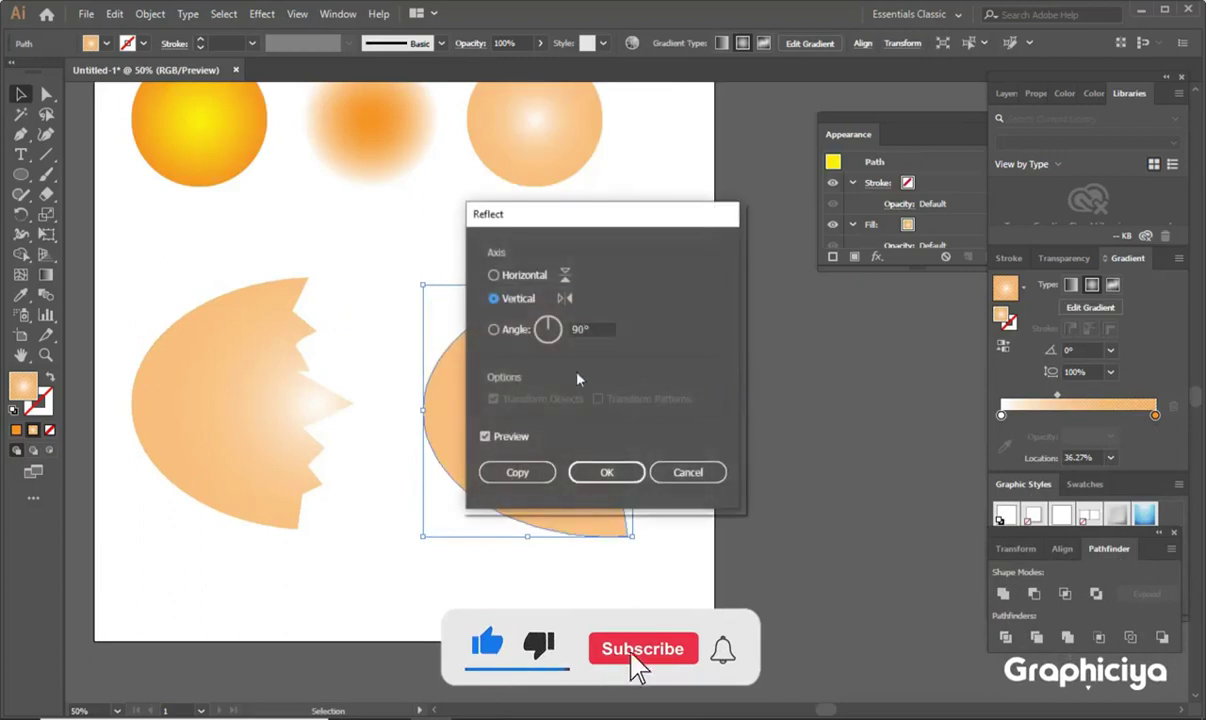
pyautogui.click(606, 472)
pyautogui.hotkey('ctrl', '-')
pyautogui.click(340, 440)
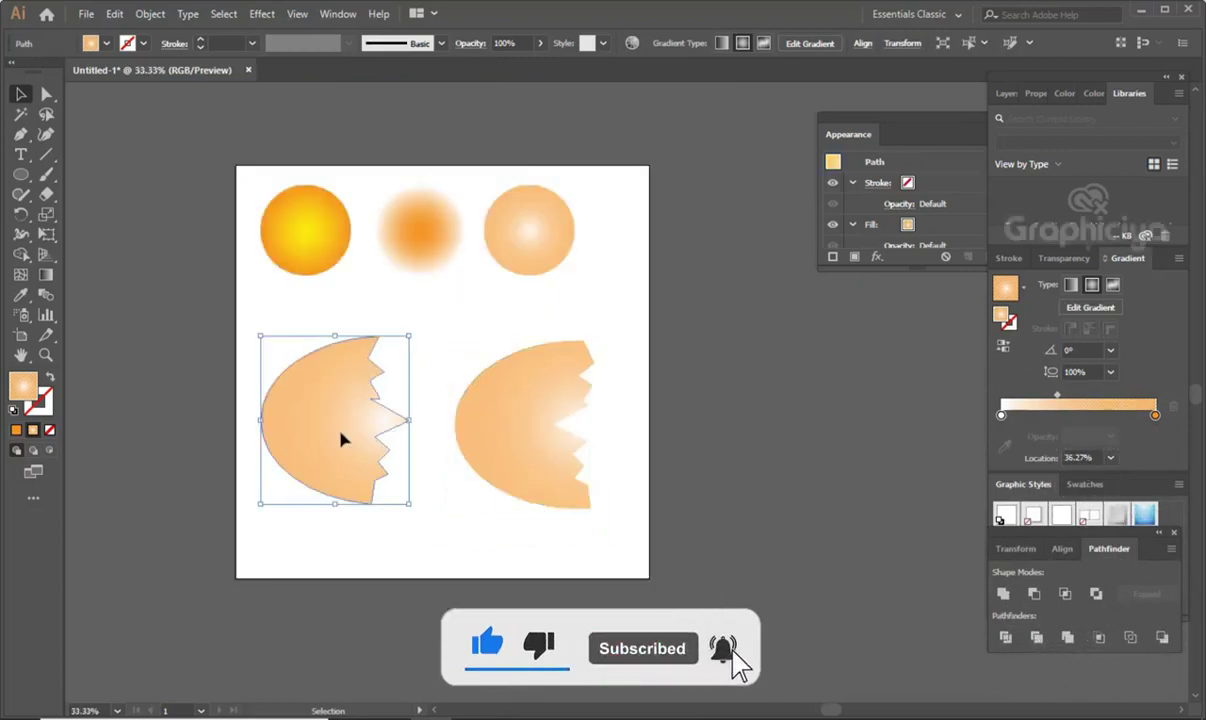
pyautogui.rightClick(340, 440)
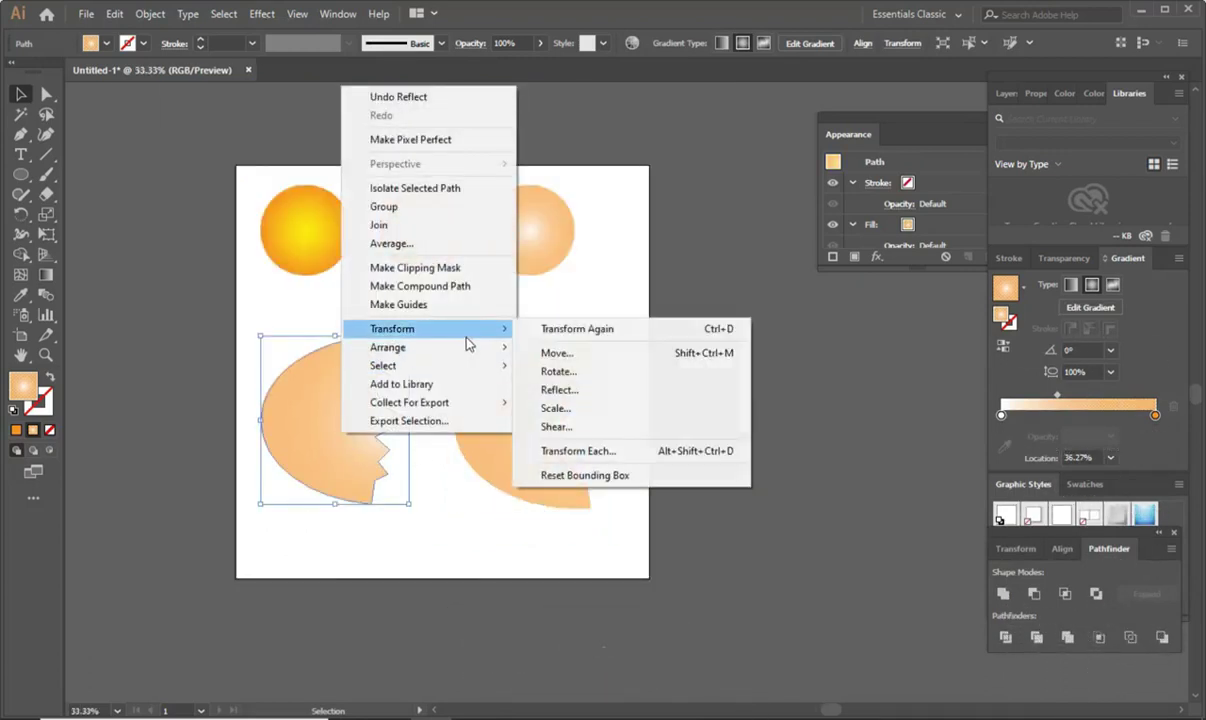
pyautogui.click(559, 389)
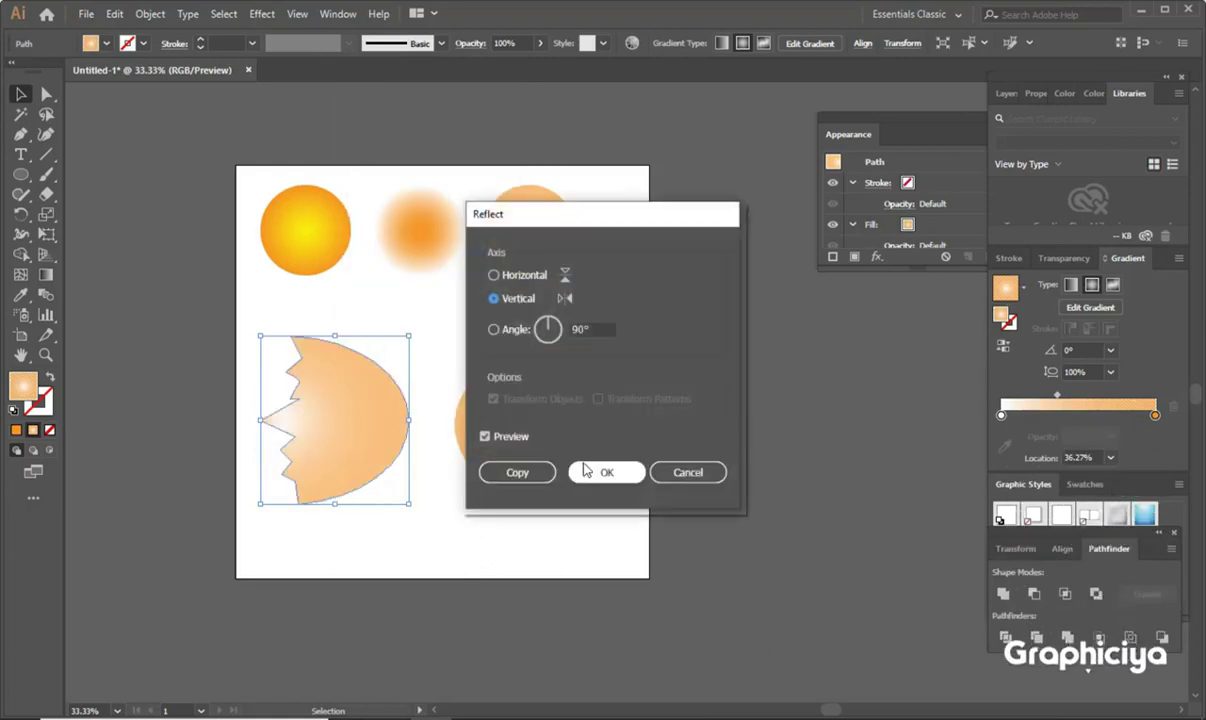
pyautogui.click(584, 466)
# Step: Tilt the right half to about 165.9°, undo a trial left-half rotation, and reposition both halves
pyautogui.moveTo(419, 467)
pyautogui.mouseDown()
pyautogui.moveTo(489, 460)
pyautogui.moveTo(380, 445)
pyautogui.mouseUp()
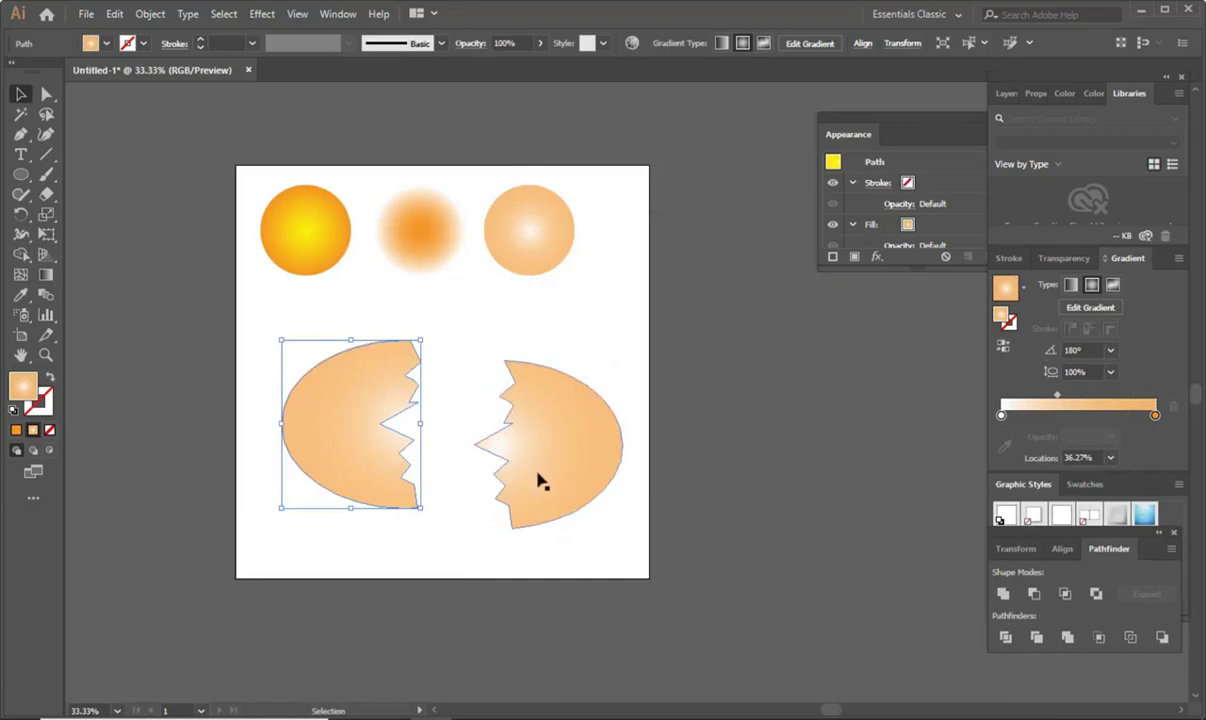
pyautogui.moveTo(622, 544); pyautogui.dragTo(598, 556)
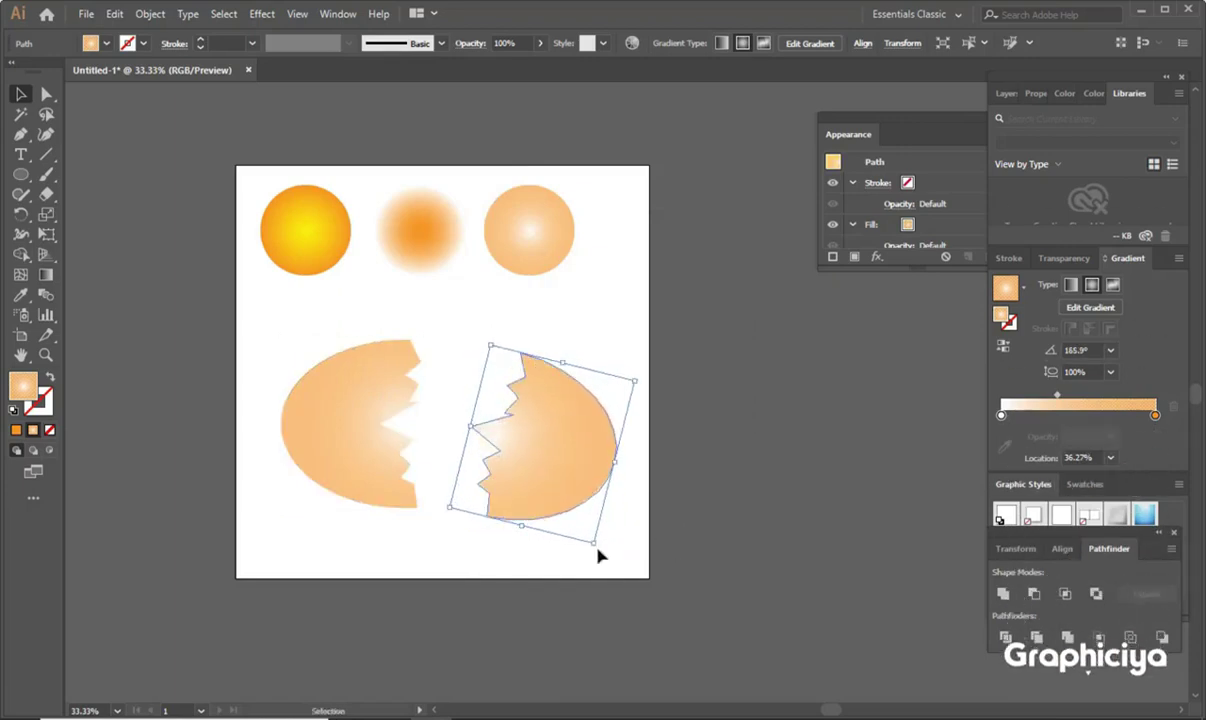
pyautogui.click(405, 508)
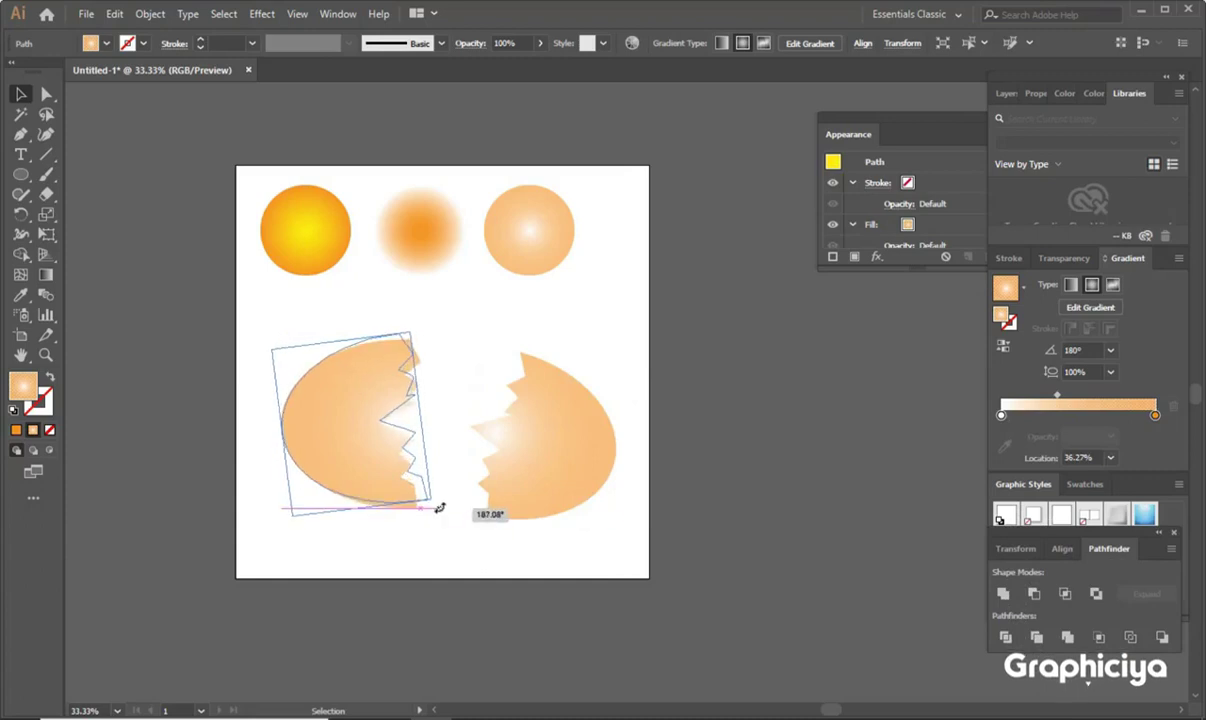
pyautogui.moveTo(439, 508); pyautogui.dragTo(437, 510)
pyautogui.moveTo(389, 471); pyautogui.dragTo(371, 484)
pyautogui.hotkey('ctrl', 'z')
pyautogui.hotkey('ctrl', 'z')
pyautogui.click(533, 500)
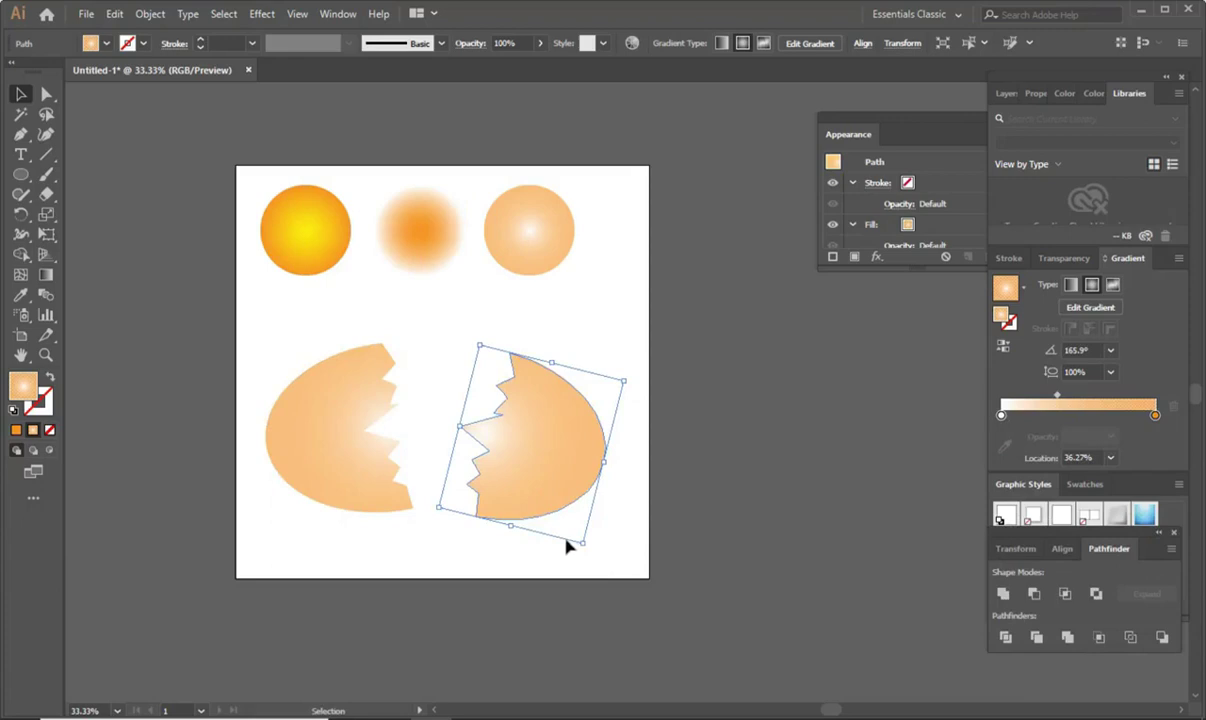
pyautogui.moveTo(452, 426); pyautogui.dragTo(532, 430)
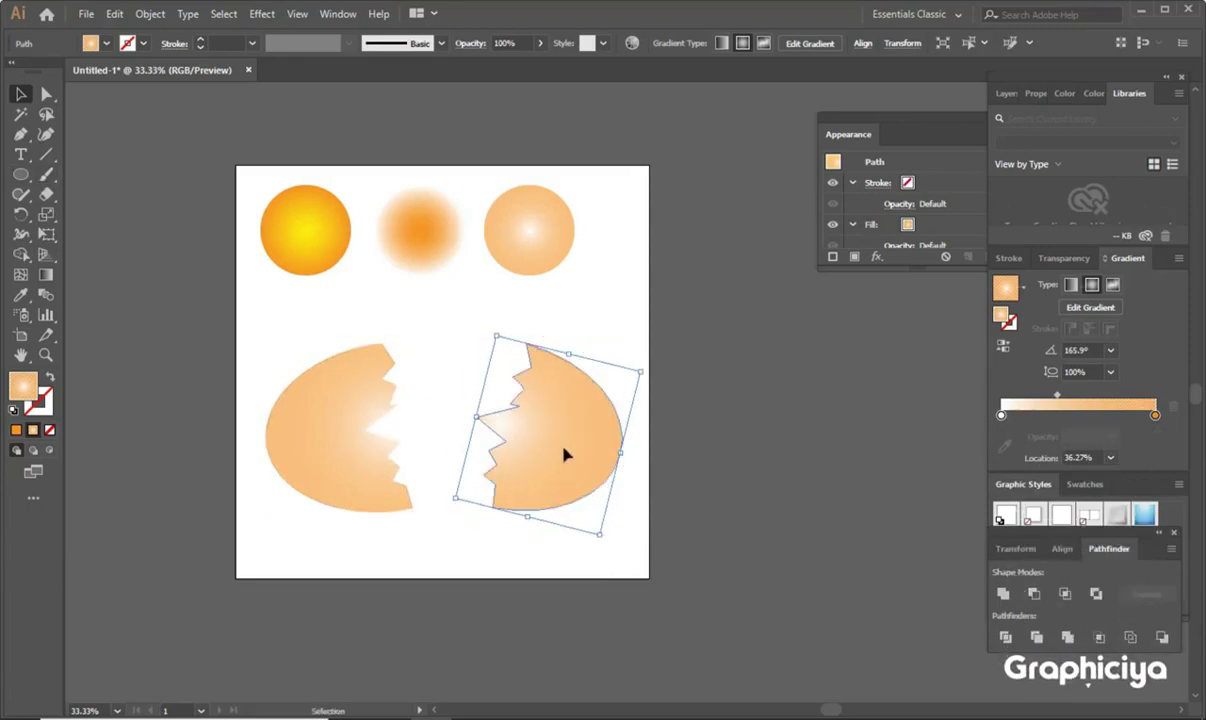
# Step: Start a Pen shape at the left half's top, following its jagged crack edge downward
pyautogui.click(20, 133)
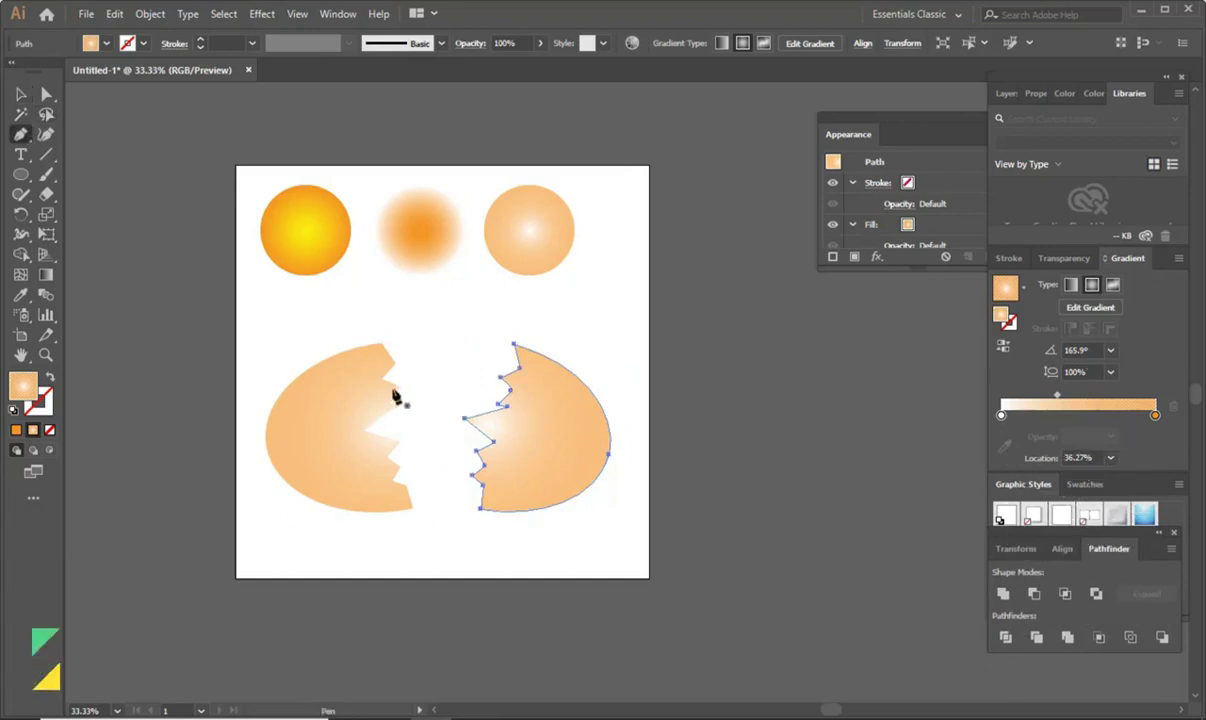
pyautogui.scroll(1, 415, 388)
pyautogui.click(364, 322)
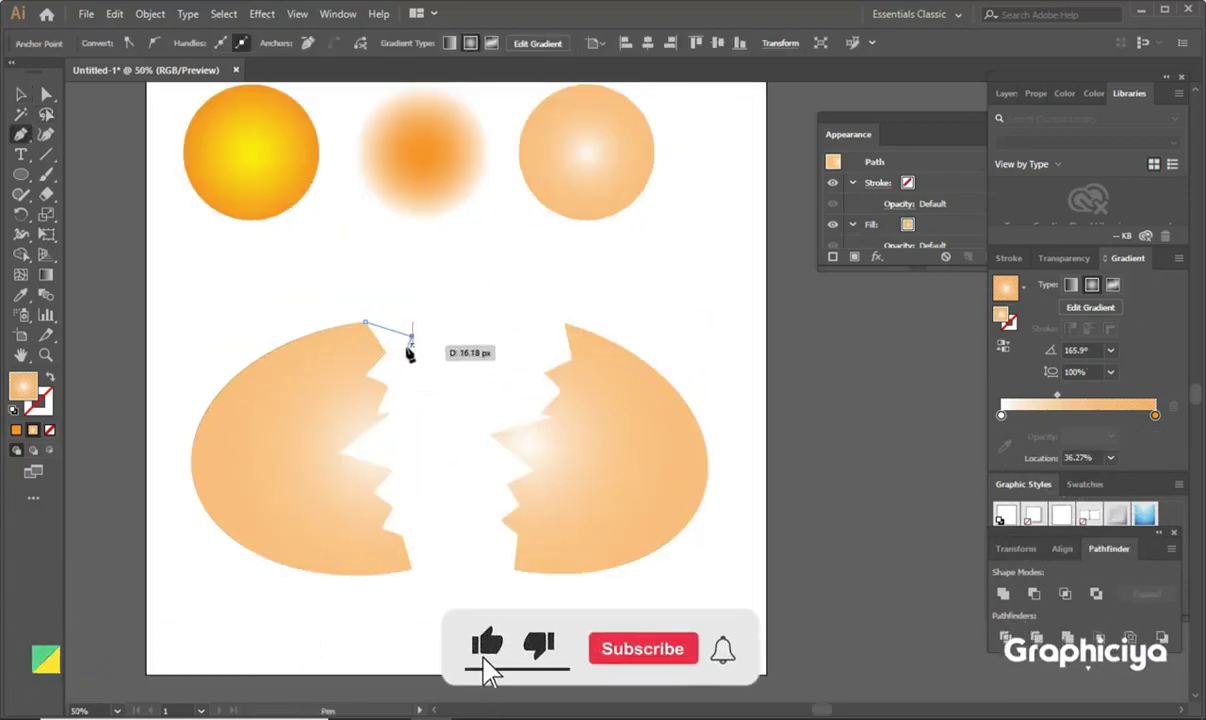
pyautogui.moveTo(411, 336); pyautogui.dragTo(430, 375)
pyautogui.click(421, 411)
pyautogui.click(445, 436)
pyautogui.click(431, 468)
# Step: Continue the shell piece around the egg's bottom and left side and close it at the top
pyautogui.click(428, 503)
pyautogui.click(433, 551)
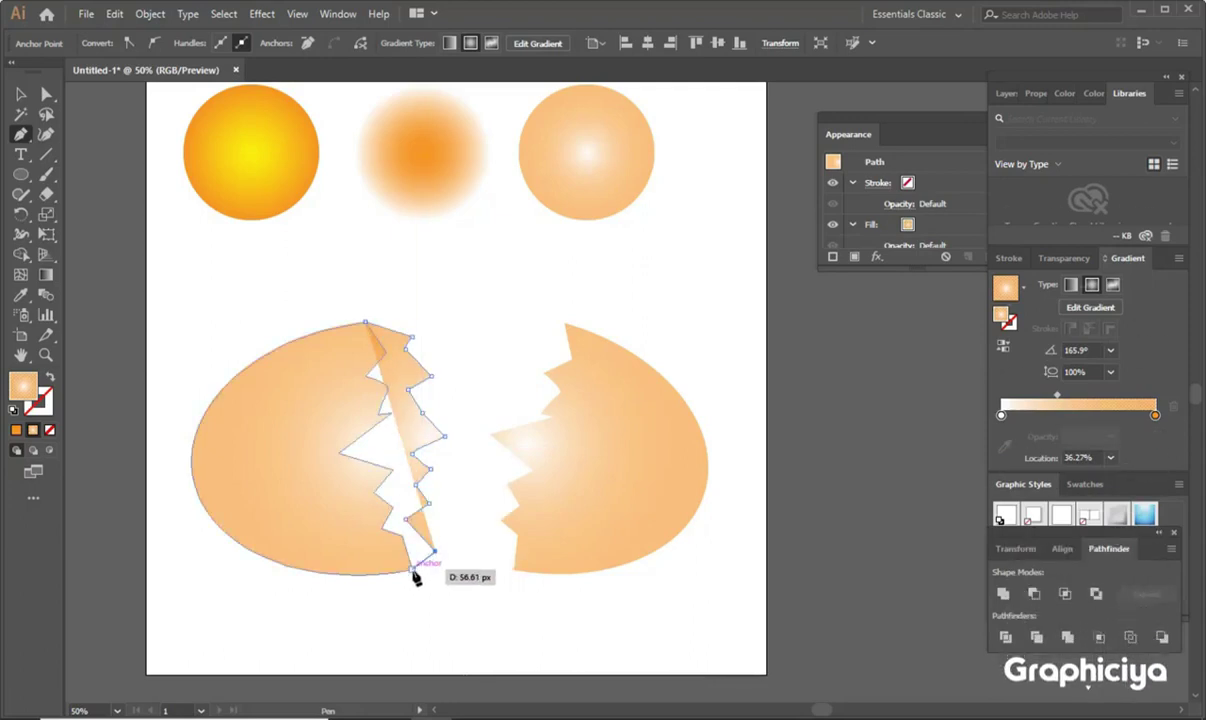
pyautogui.moveTo(411, 569); pyautogui.dragTo(407, 571)
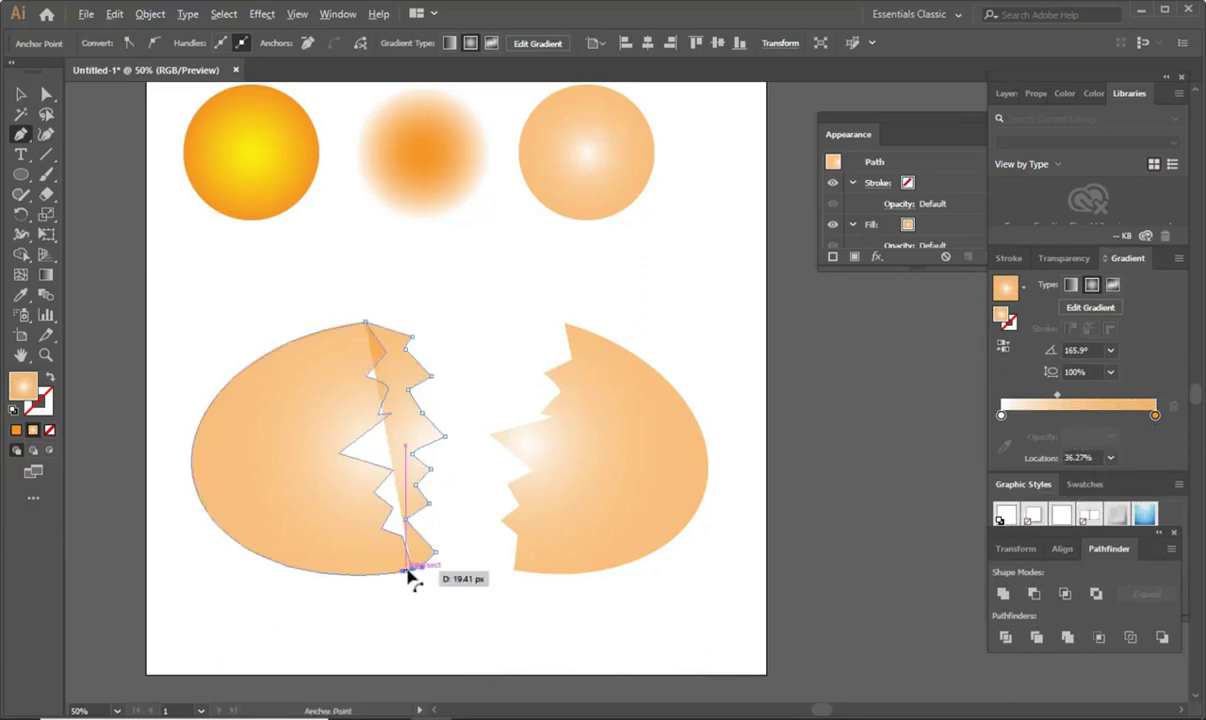
pyautogui.click(412, 569)
pyautogui.click(314, 532)
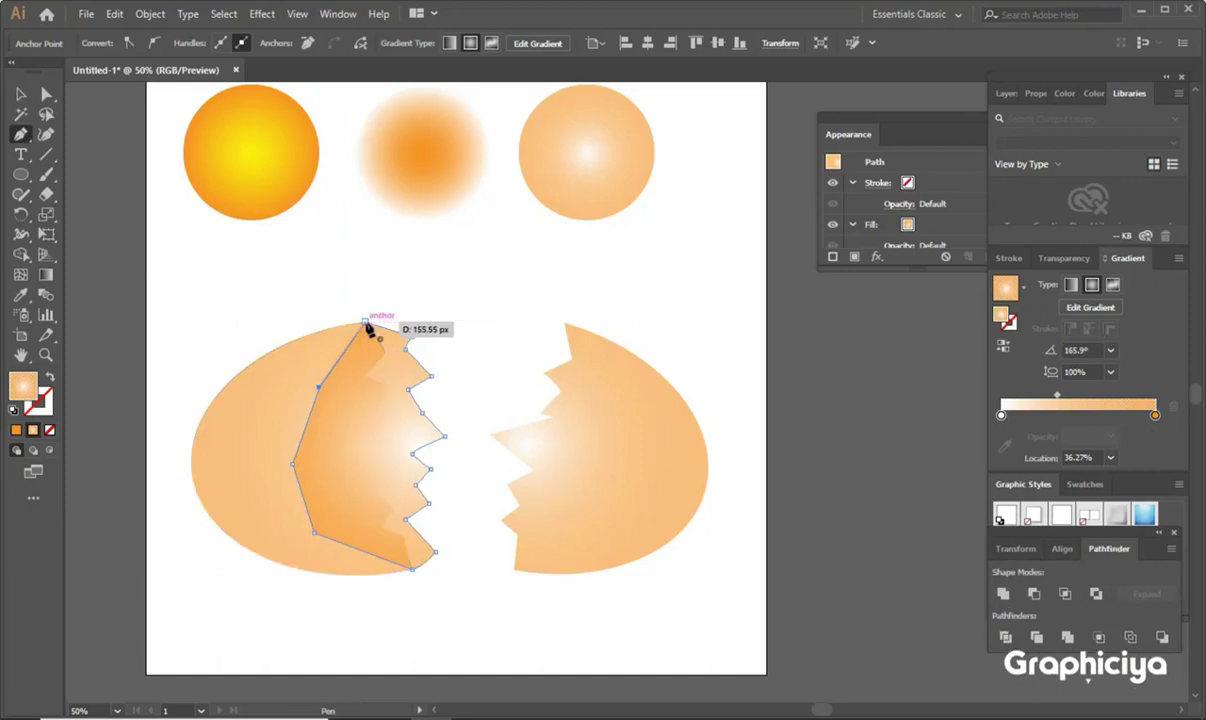
pyautogui.click(366, 324)
pyautogui.press('v')
pyautogui.click(207, 236)
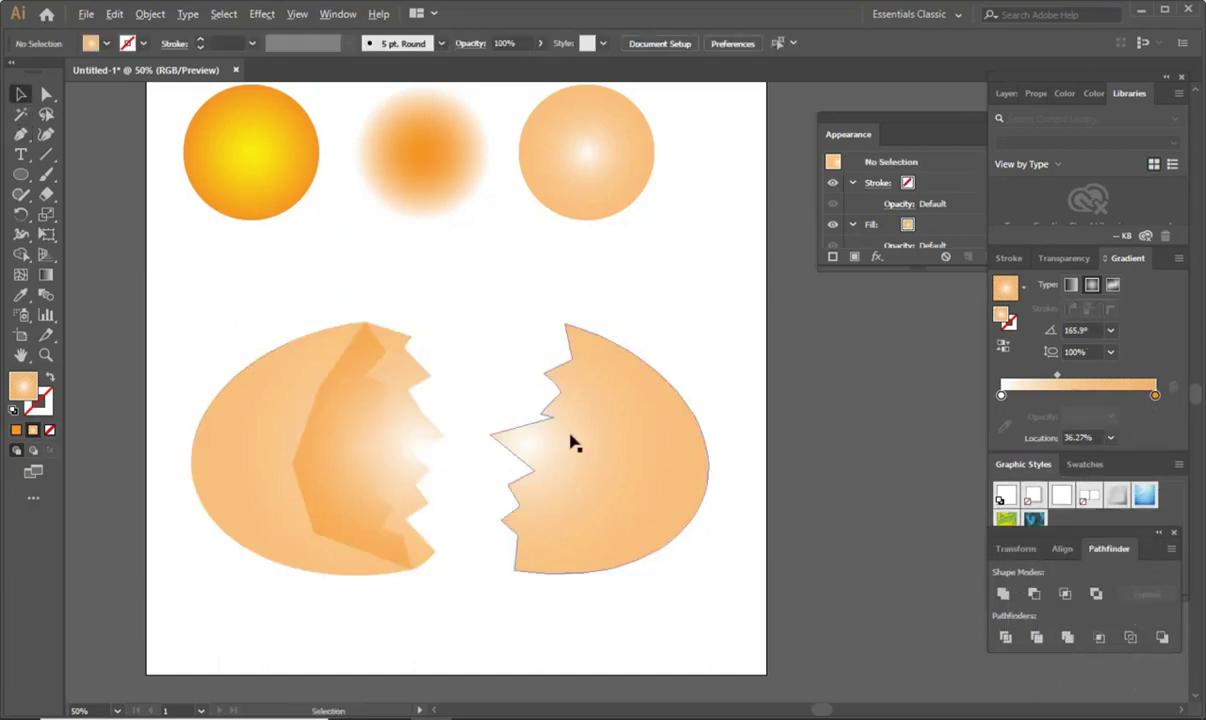
pyautogui.keyDown('alt'); pyautogui.scroll(-1, 571, 439); pyautogui.keyUp('alt')
pyautogui.click(439, 425)
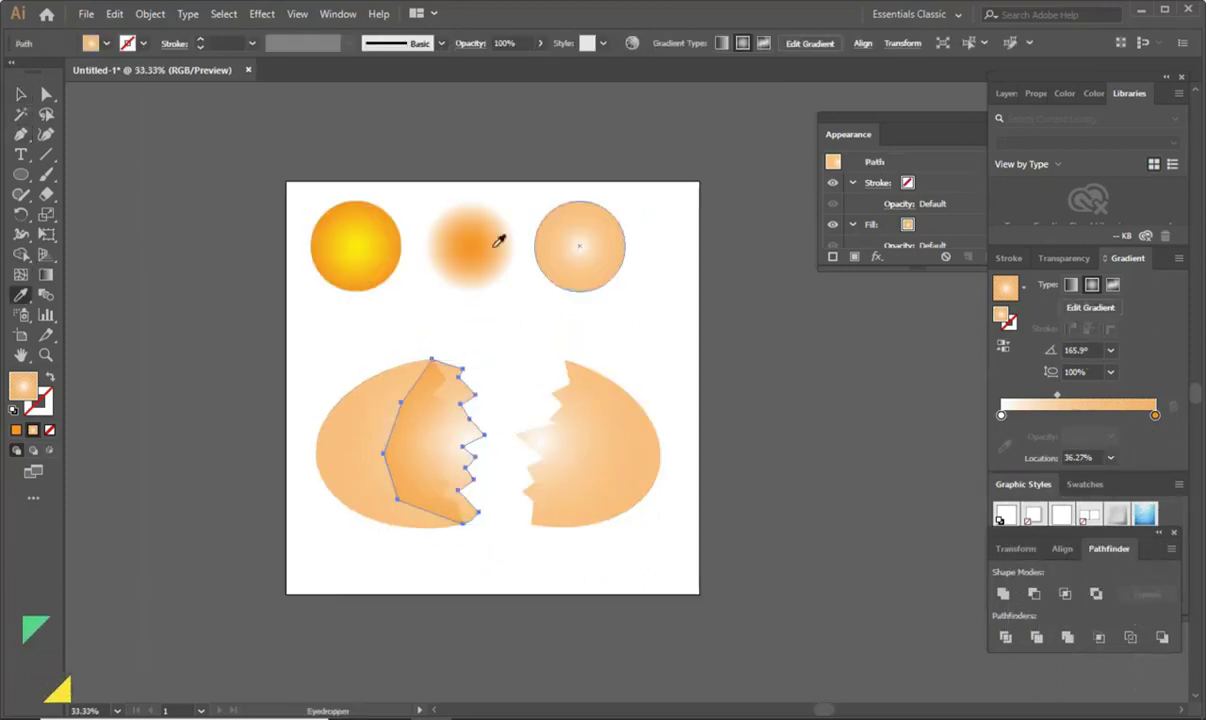
# Step: Eyedrop the middle circle's gradient onto the shell piece and reverse it for a white centre
pyautogui.click(495, 245)
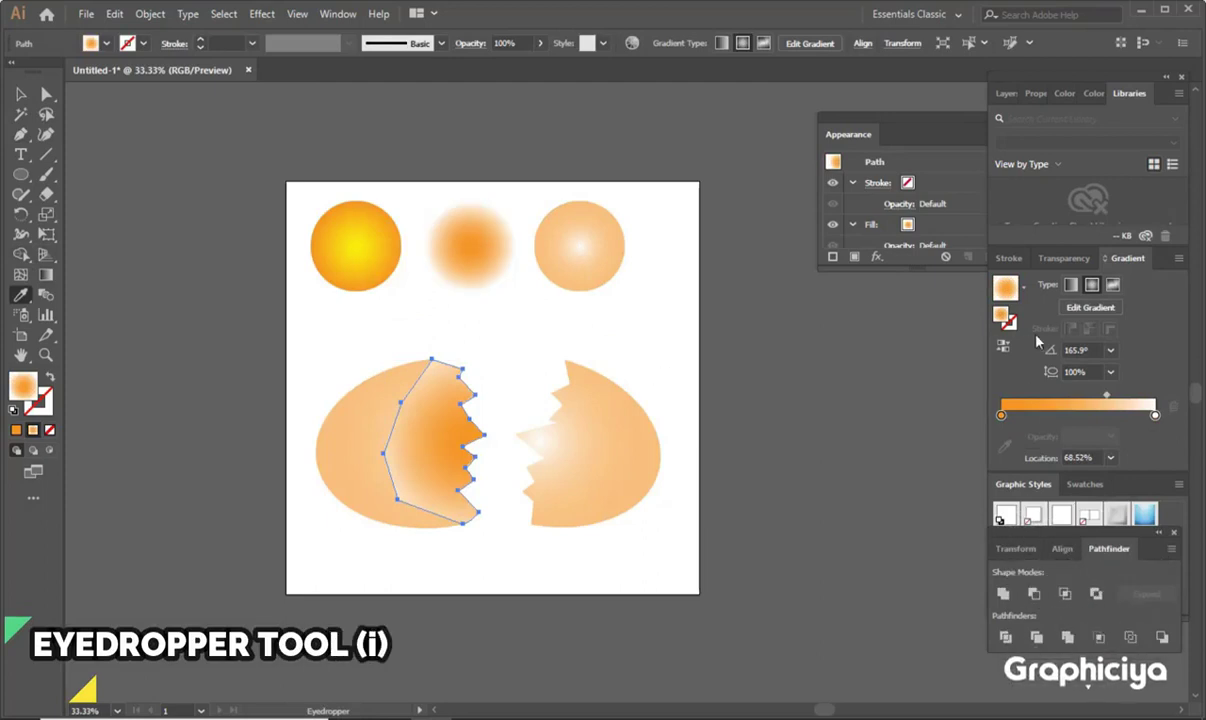
pyautogui.click(1010, 348)
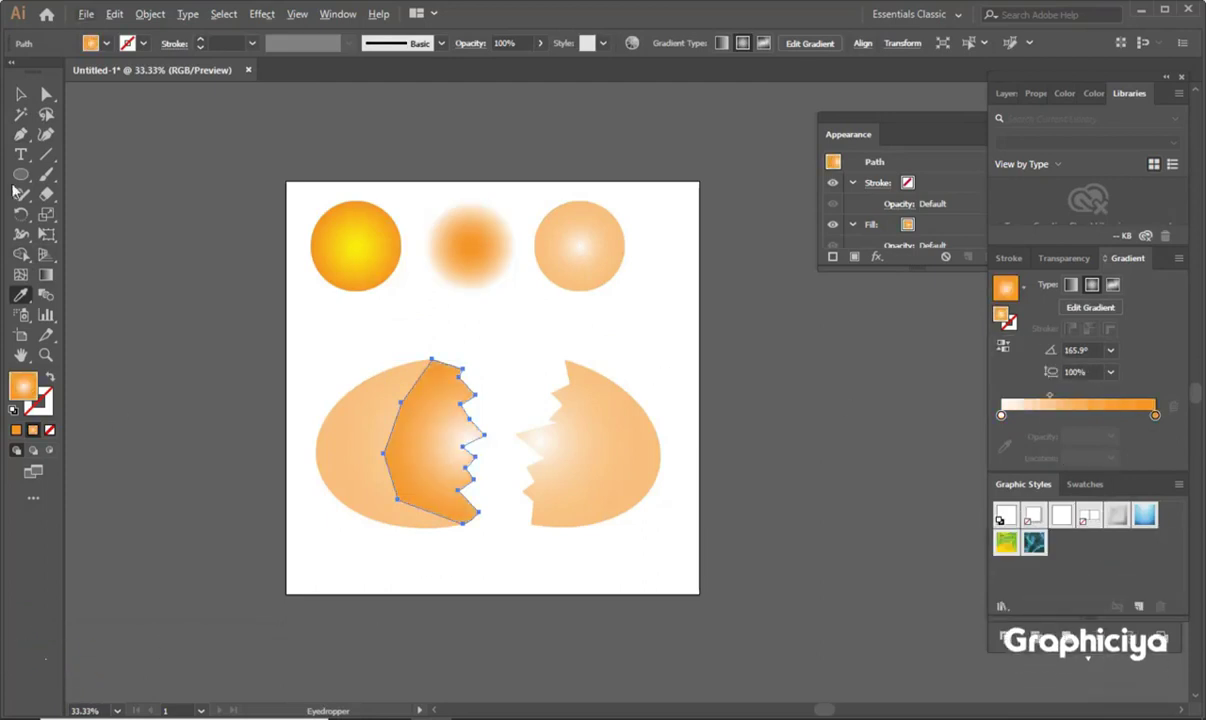
pyautogui.click(22, 94)
pyautogui.click(140, 250)
pyautogui.scroll(1, 643, 572)
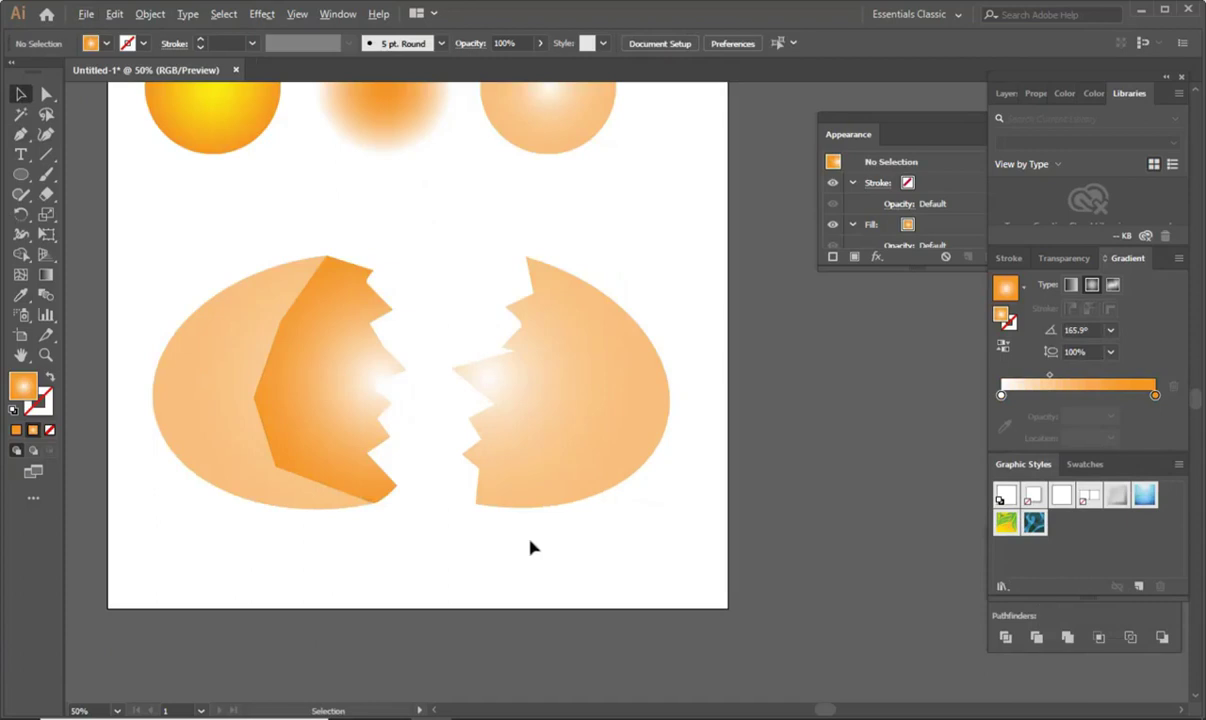
pyautogui.scroll(-1, 482, 543)
# Step: Check the piece's left gradient stop opacity, keeping it at 100%
pyautogui.click(408, 455)
pyautogui.scroll(1, 318, 446)
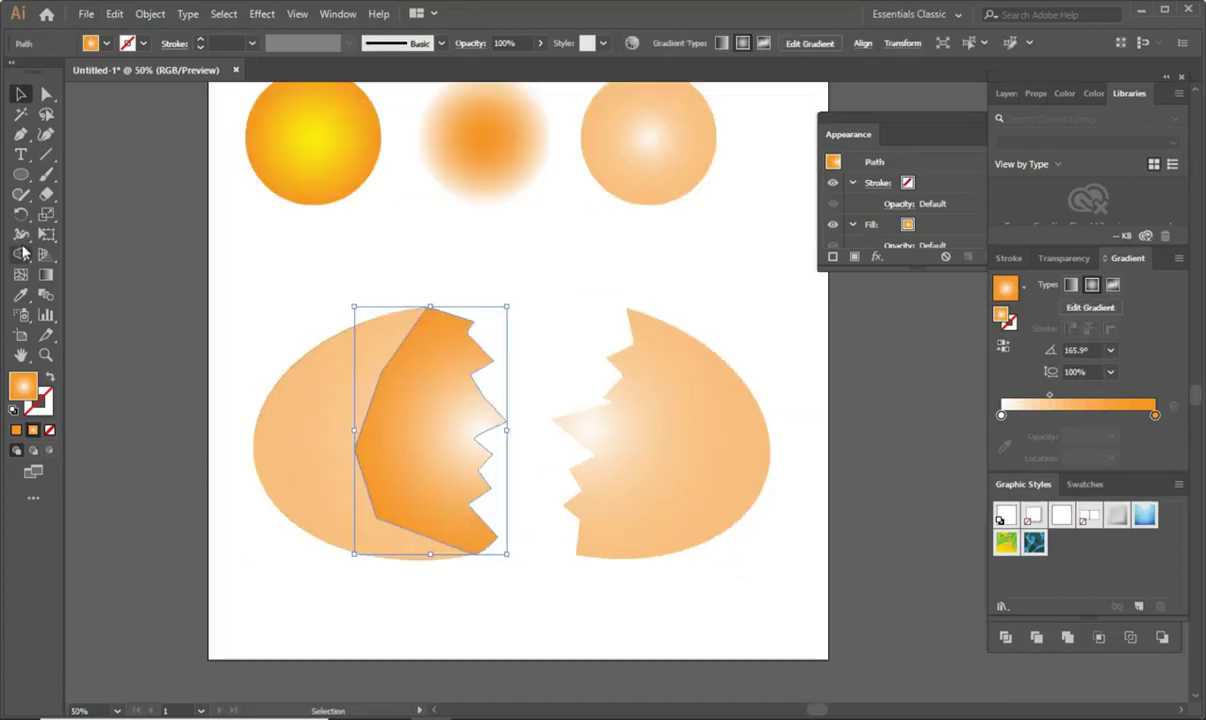
pyautogui.click(1001, 414)
pyautogui.click(1110, 436)
pyautogui.click(1130, 526)
pyautogui.hotkey('ctrl', 'z')
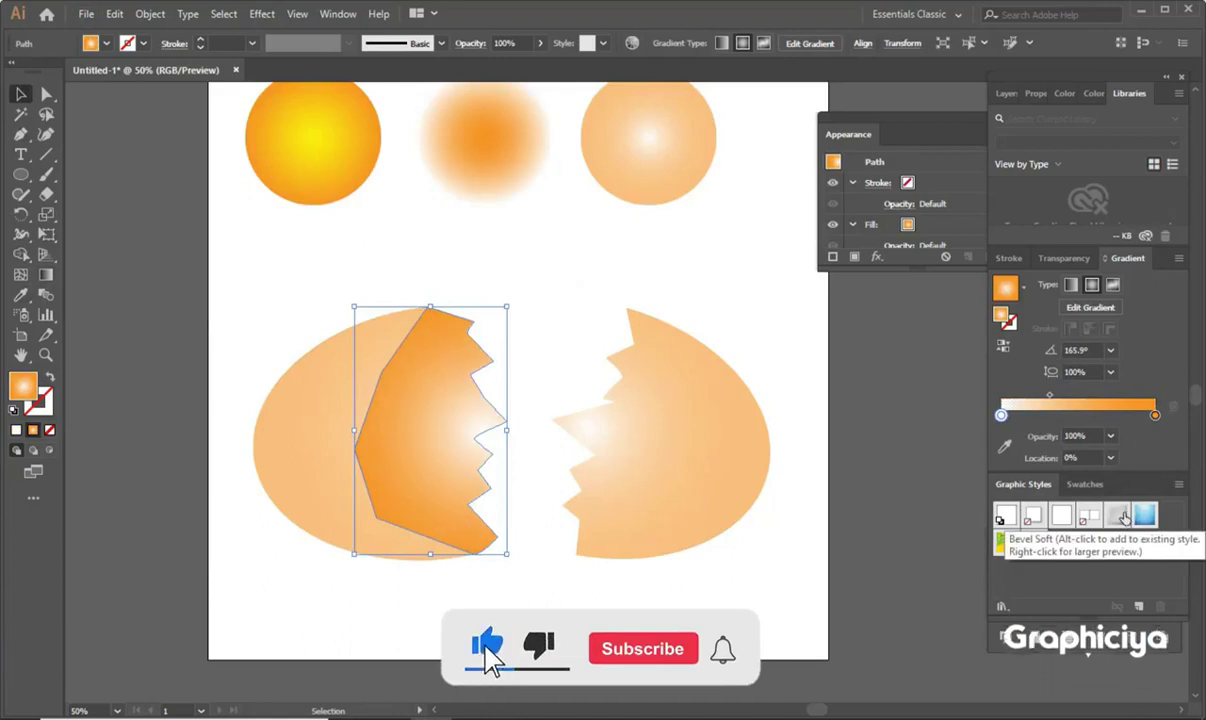
# Step: Select the left egg half with its shell piece and nudge the group left
pyautogui.click(500, 572)
pyautogui.scroll(-1, 490, 595)
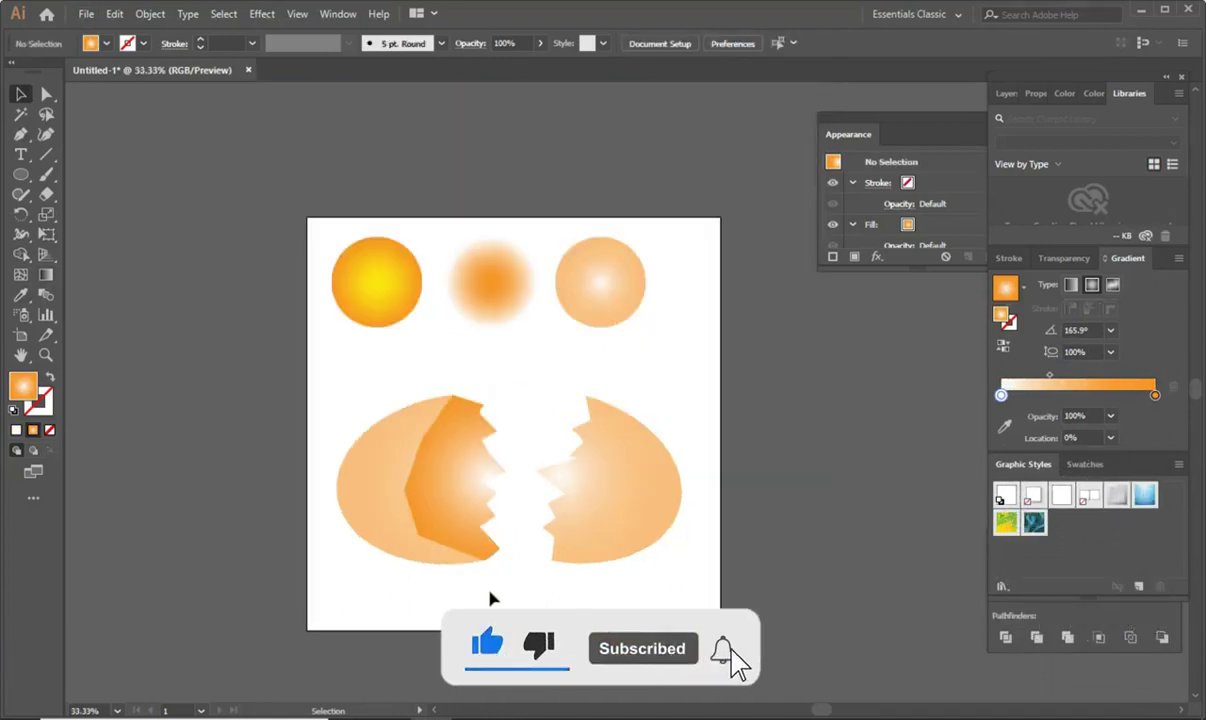
pyautogui.scroll(3, 465, 560)
pyautogui.scroll(-2, 397, 597)
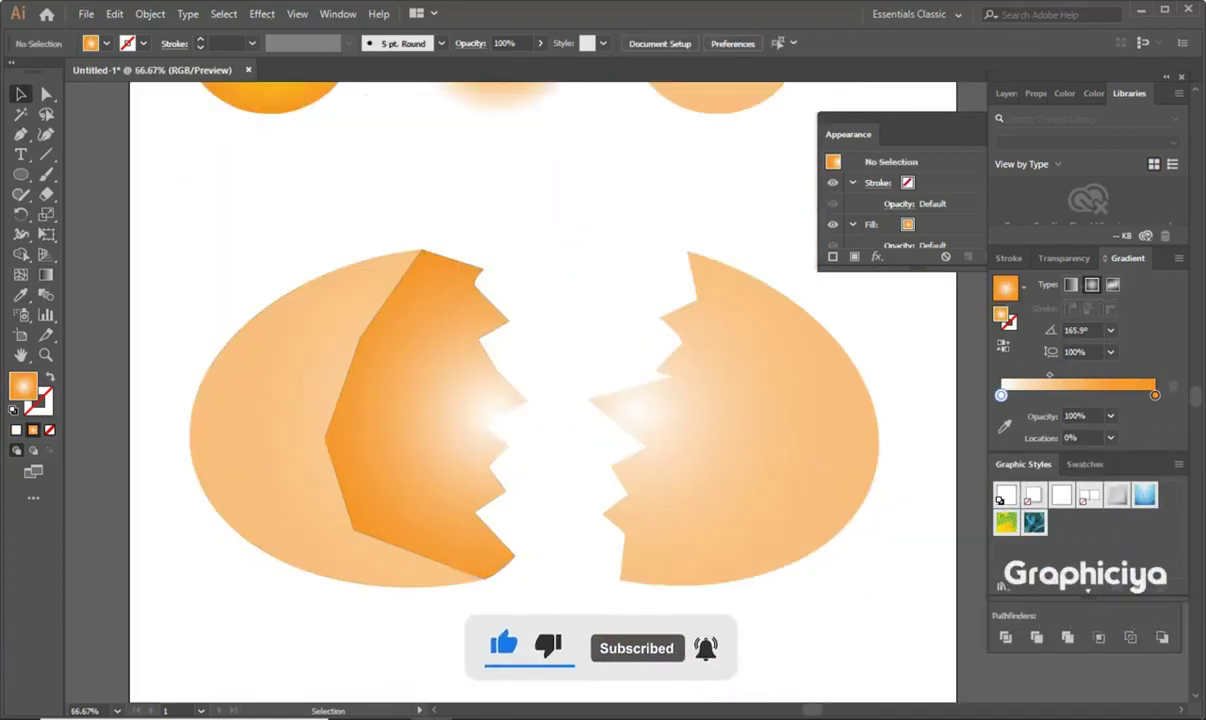
pyautogui.click(288, 326)
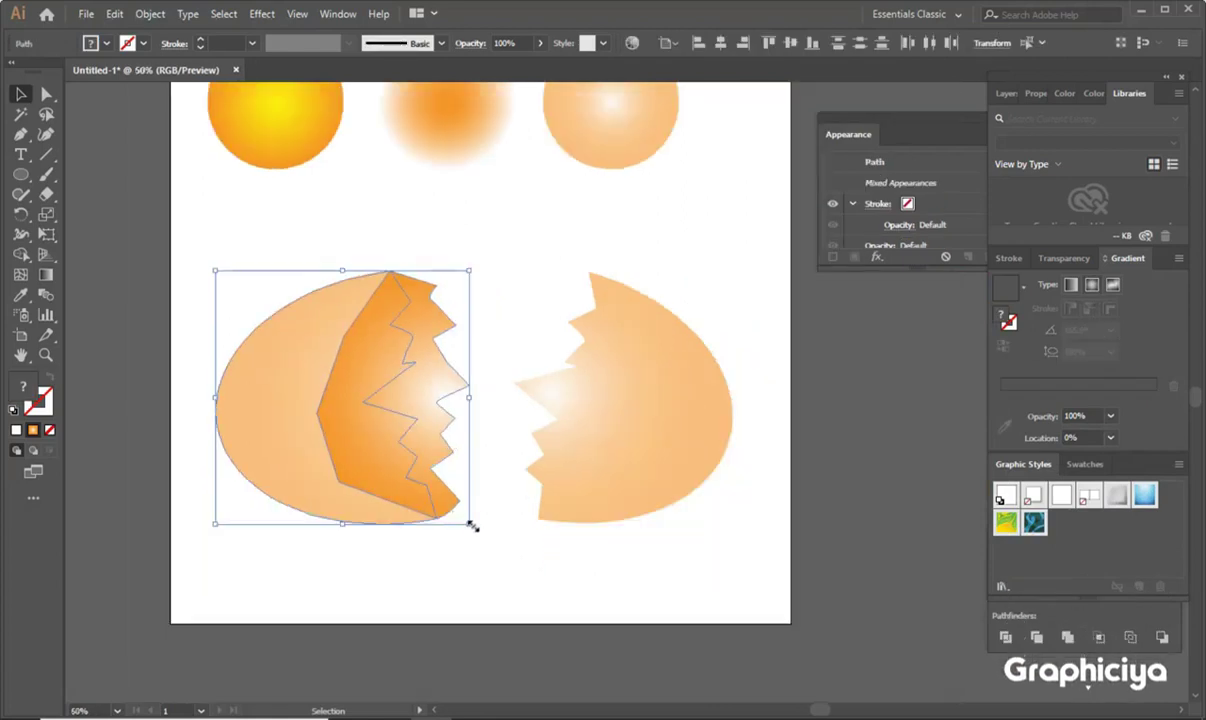
pyautogui.moveTo(370, 492); pyautogui.dragTo(365, 492)
# Step: Zoom into the right half and trace a Pen zigzag down its broken edge
pyautogui.click(496, 470)
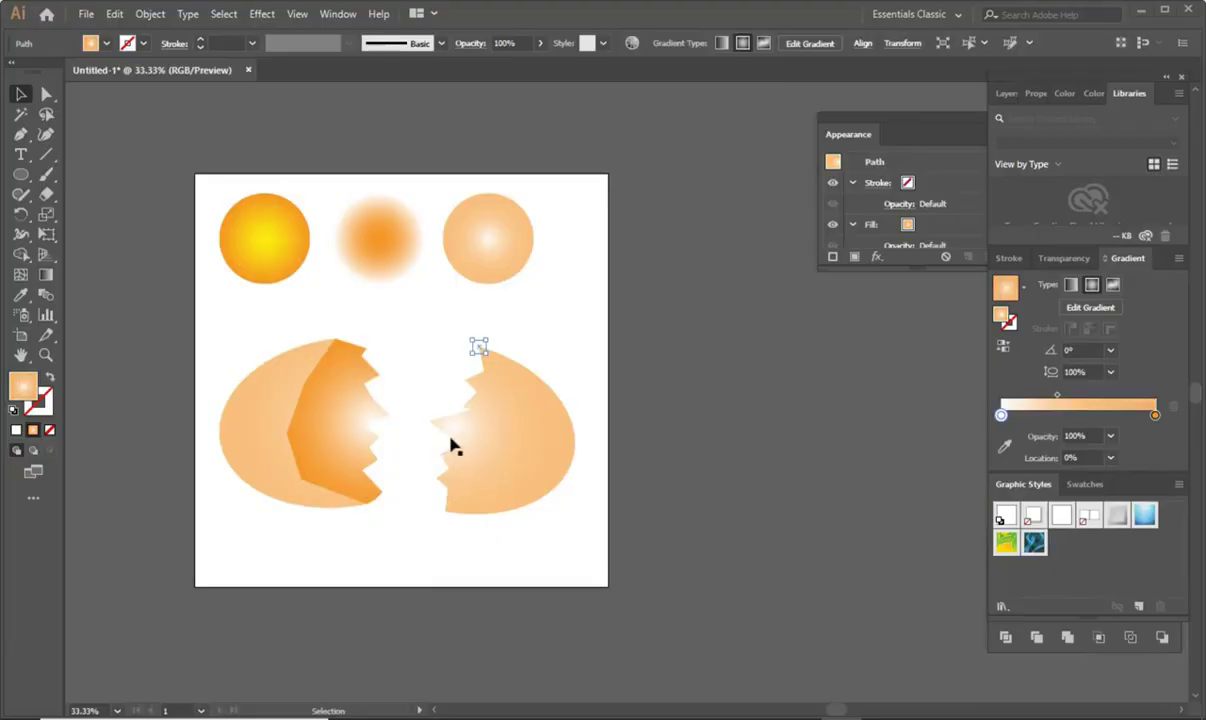
pyautogui.hotkey('ctrl', '=')
pyautogui.click(21, 135)
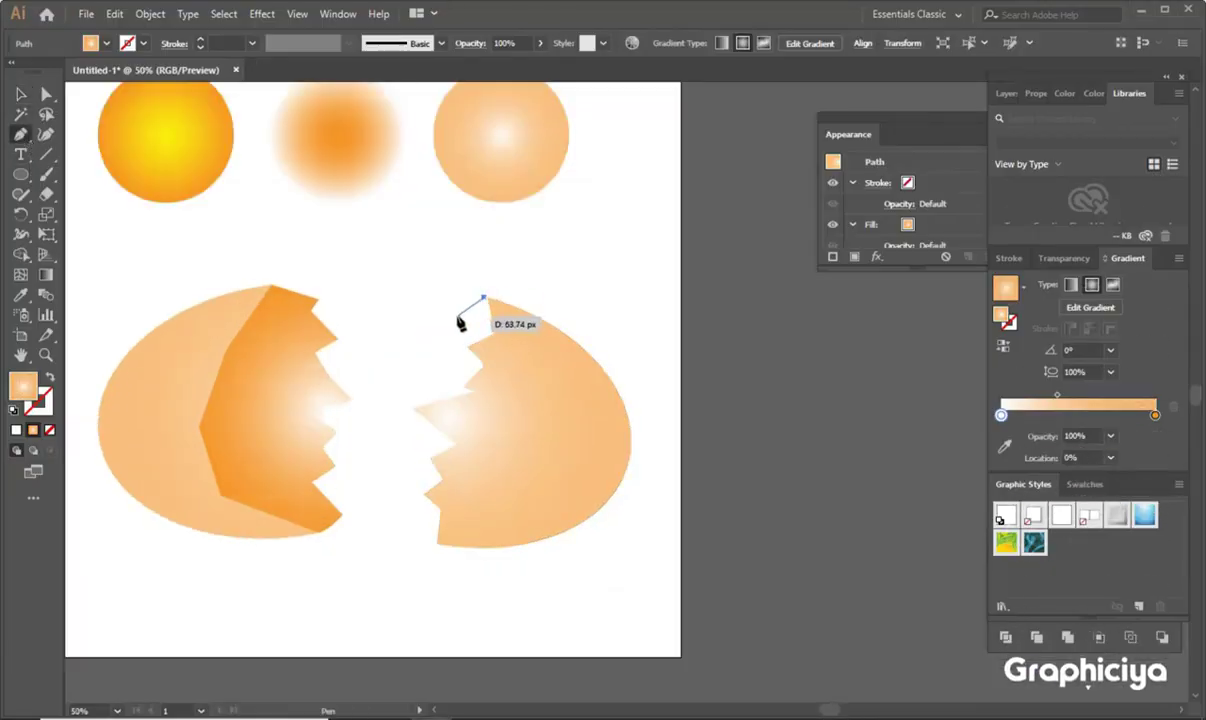
pyautogui.click(458, 318)
pyautogui.click(447, 353)
pyautogui.click(446, 381)
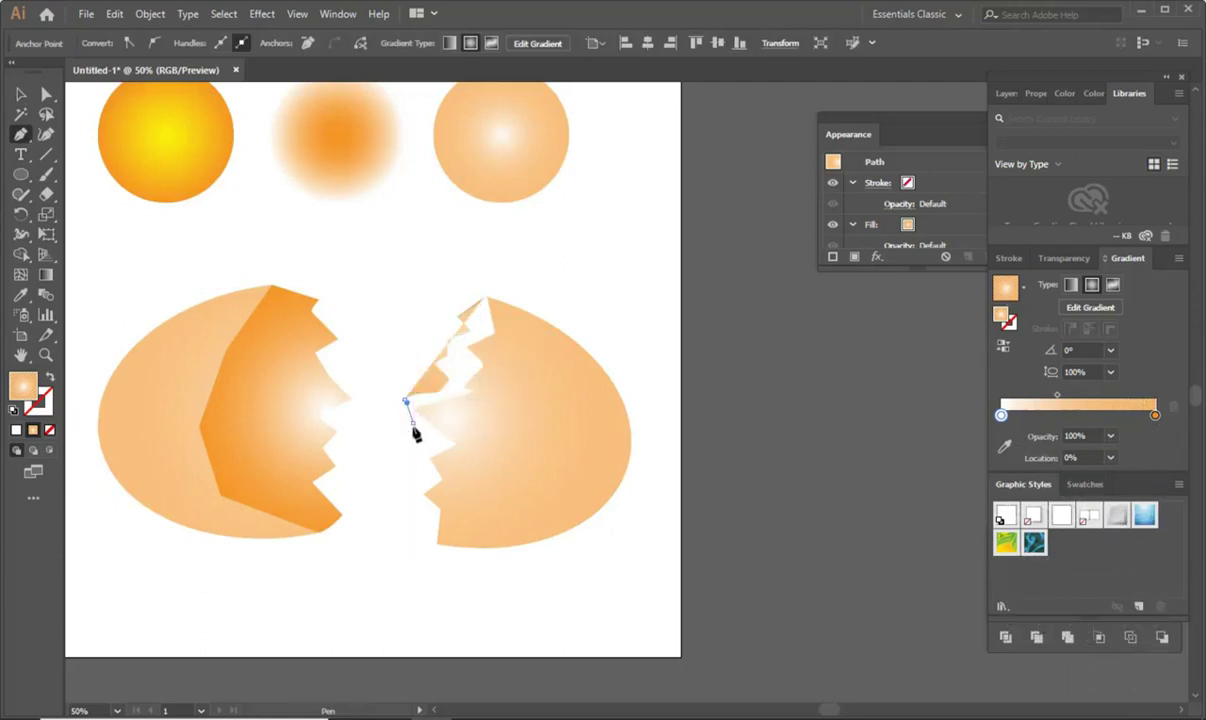
pyautogui.click(418, 458)
pyautogui.click(401, 497)
pyautogui.click(418, 514)
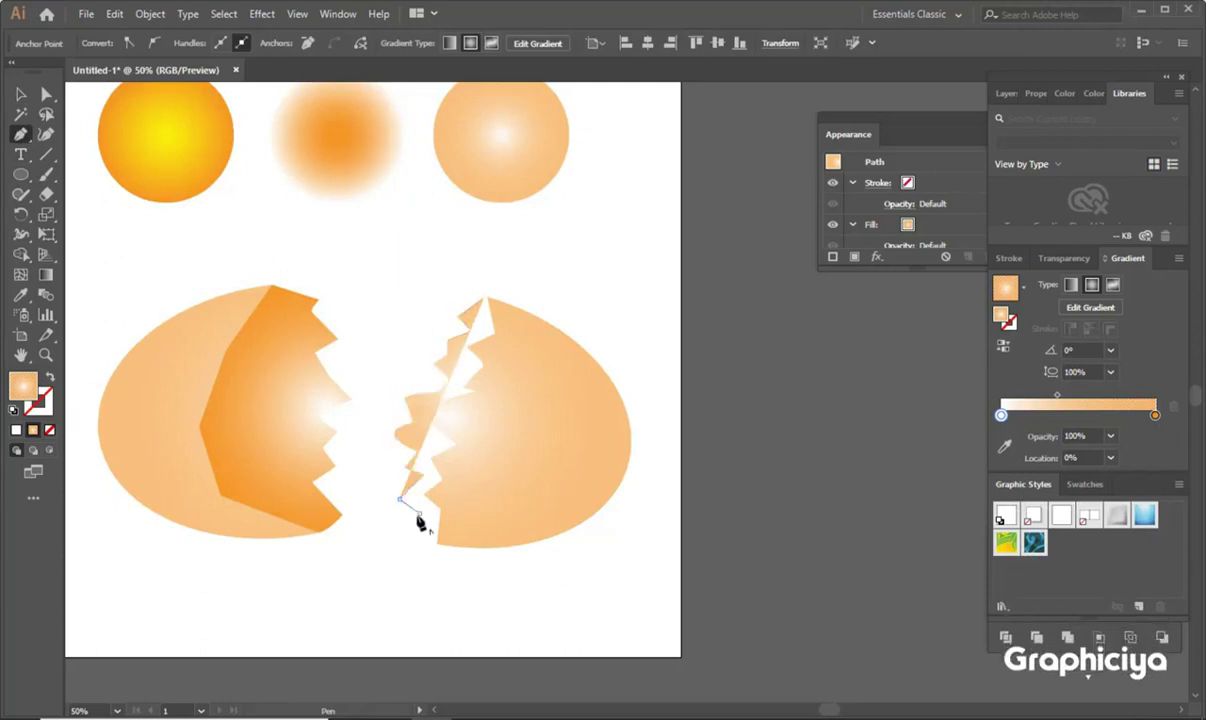
# Step: Close the outline around the bottom and right side, then eyedrop the left shell's darker gradient
pyautogui.click(437, 543)
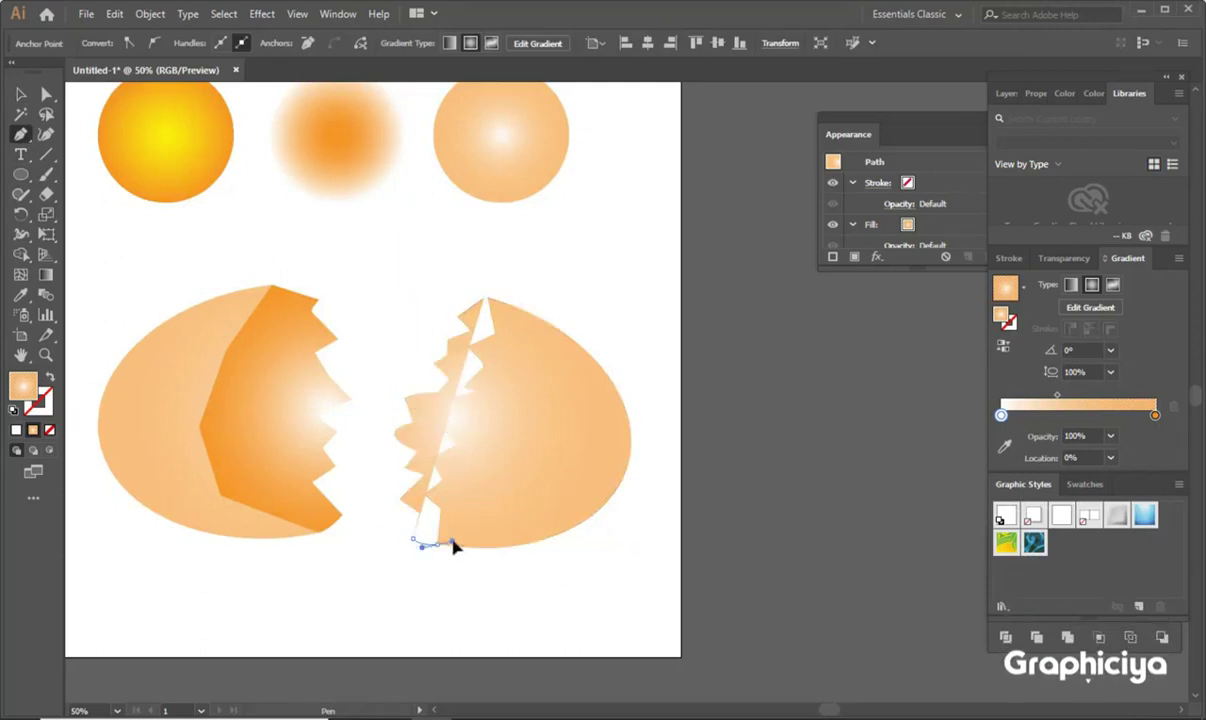
pyautogui.click(521, 518)
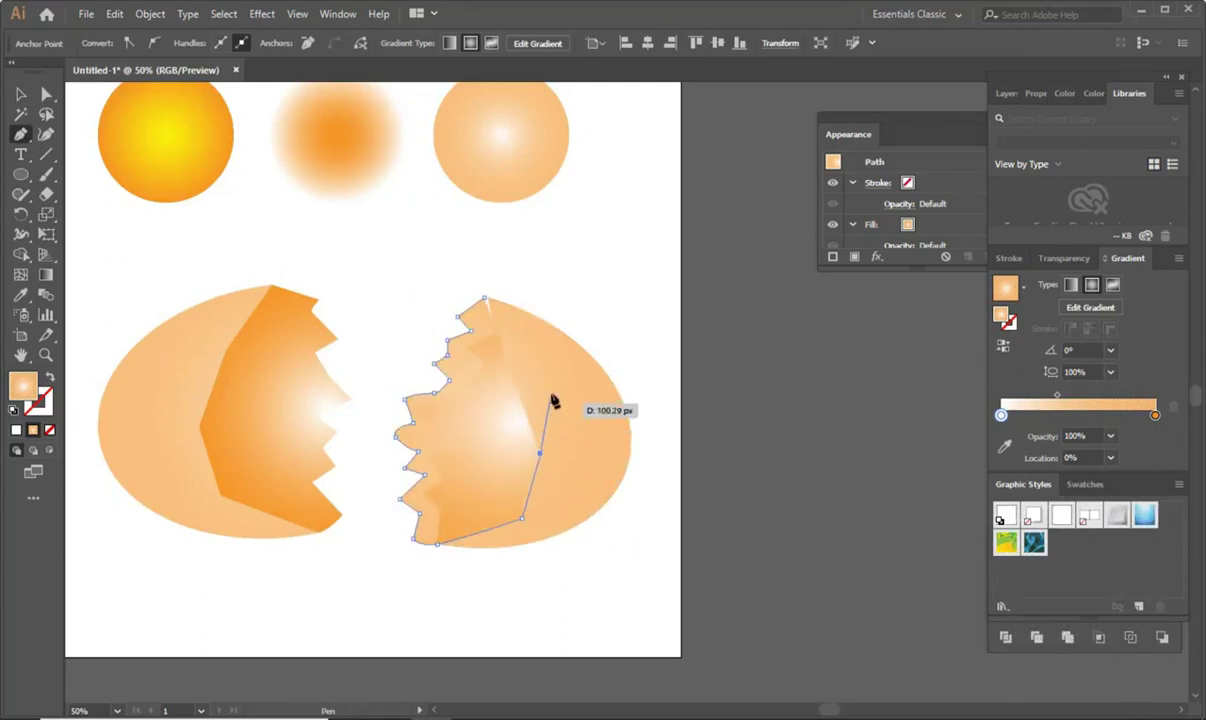
pyautogui.click(517, 398)
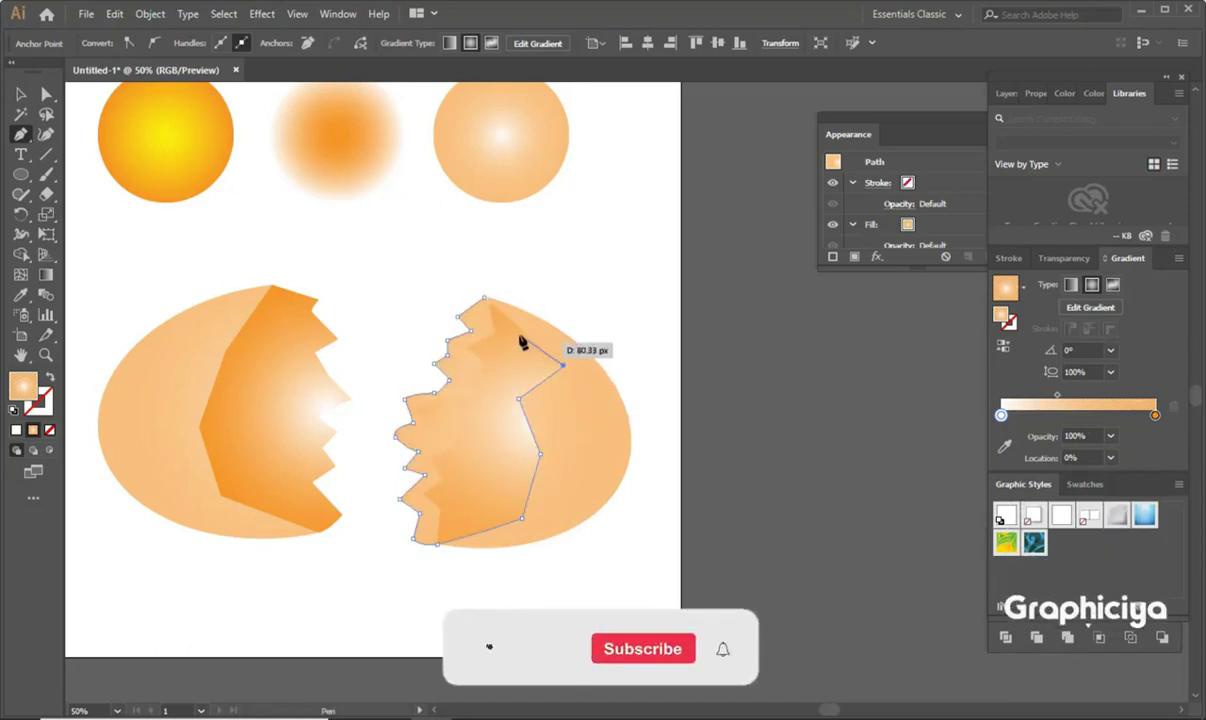
pyautogui.click(538, 348)
pyautogui.click(484, 298)
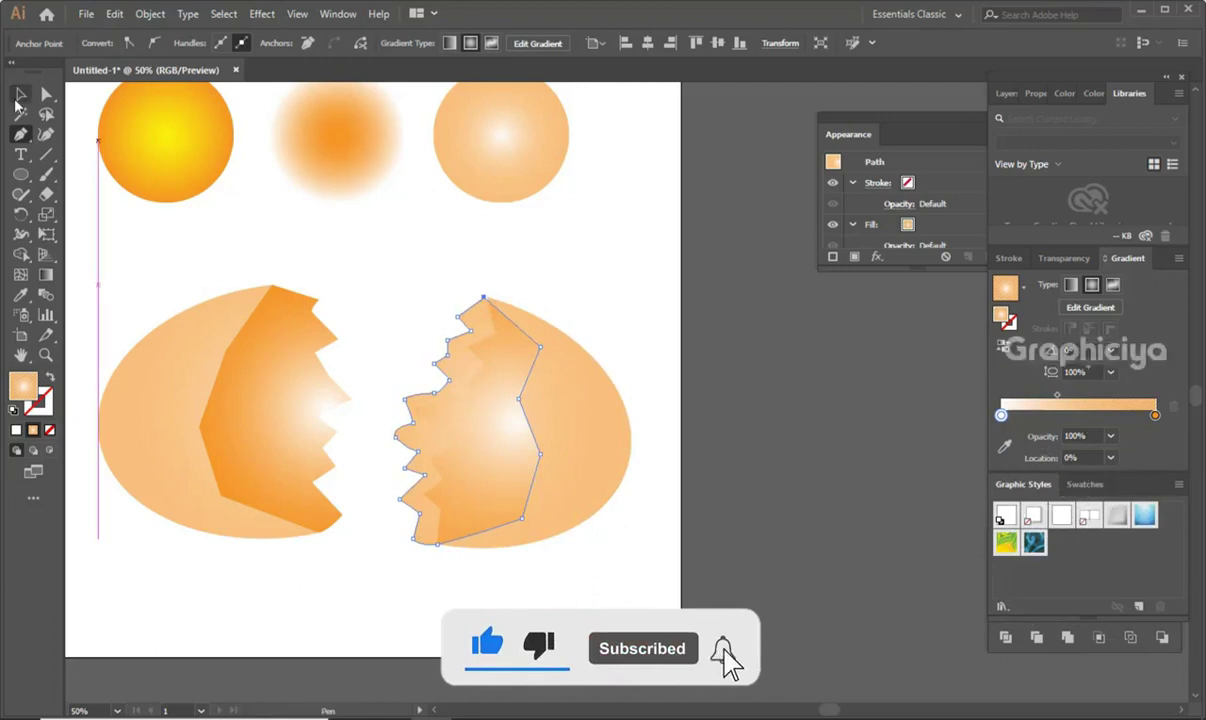
pyautogui.click(281, 348)
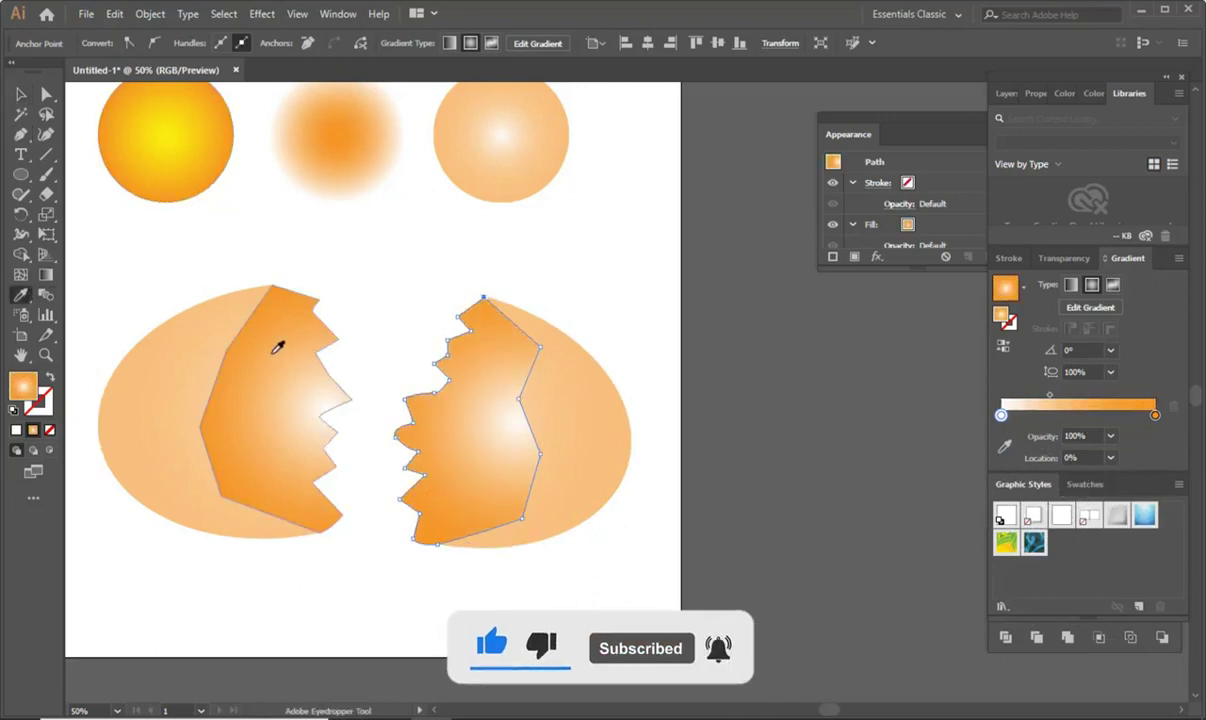
pyautogui.press('v')
pyautogui.click(135, 246)
# Step: Undo the previous edit and check the right egg shell's selection
pyautogui.scroll(-1, 150, 255)
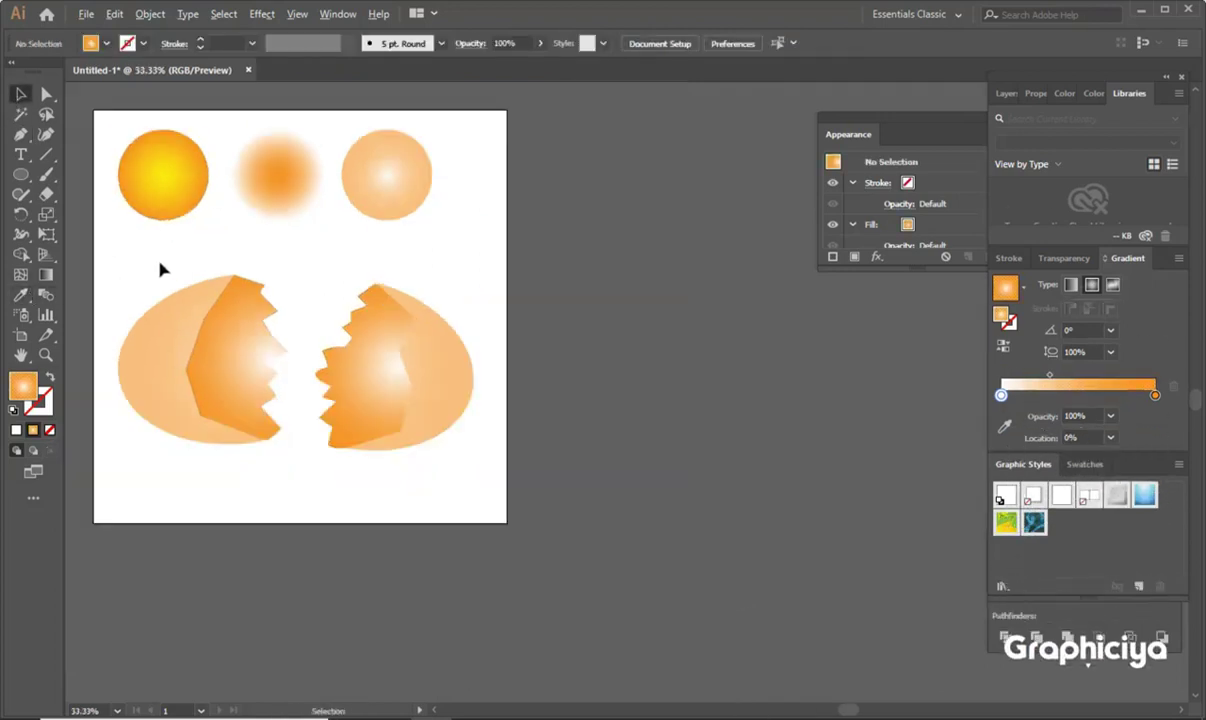
pyautogui.scroll(-1, 438, 587)
pyautogui.hscroll(-2, 438, 561)
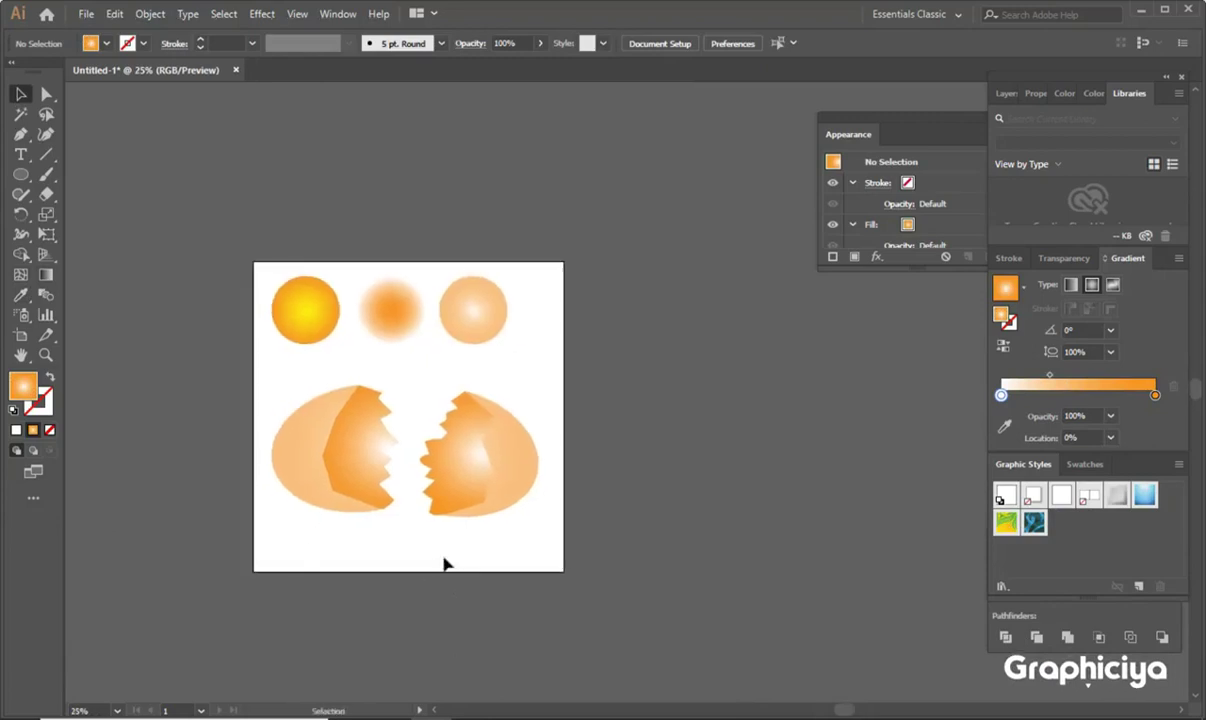
pyautogui.scroll(1, 478, 490)
pyautogui.hotkey('ctrl', 'z')
pyautogui.click(536, 487)
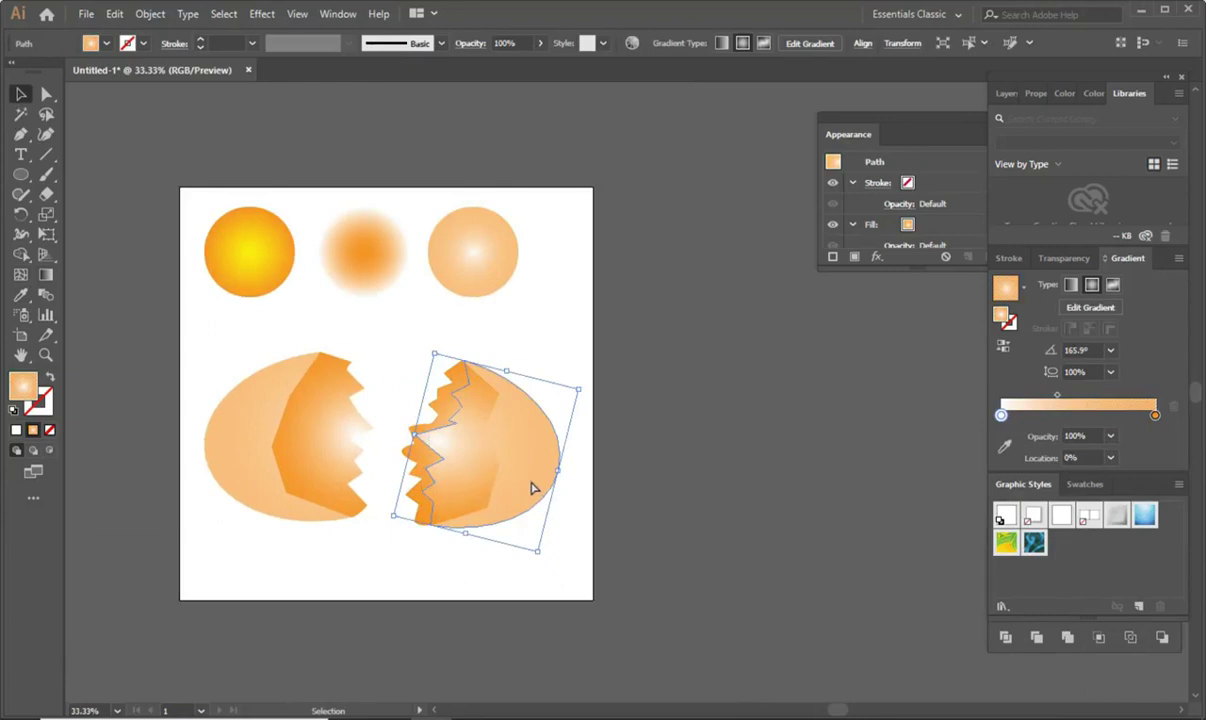
pyautogui.click(479, 571)
# Step: Marquee-select both egg shells and scale them up together from the bounding box
pyautogui.scroll(2, 479, 571)
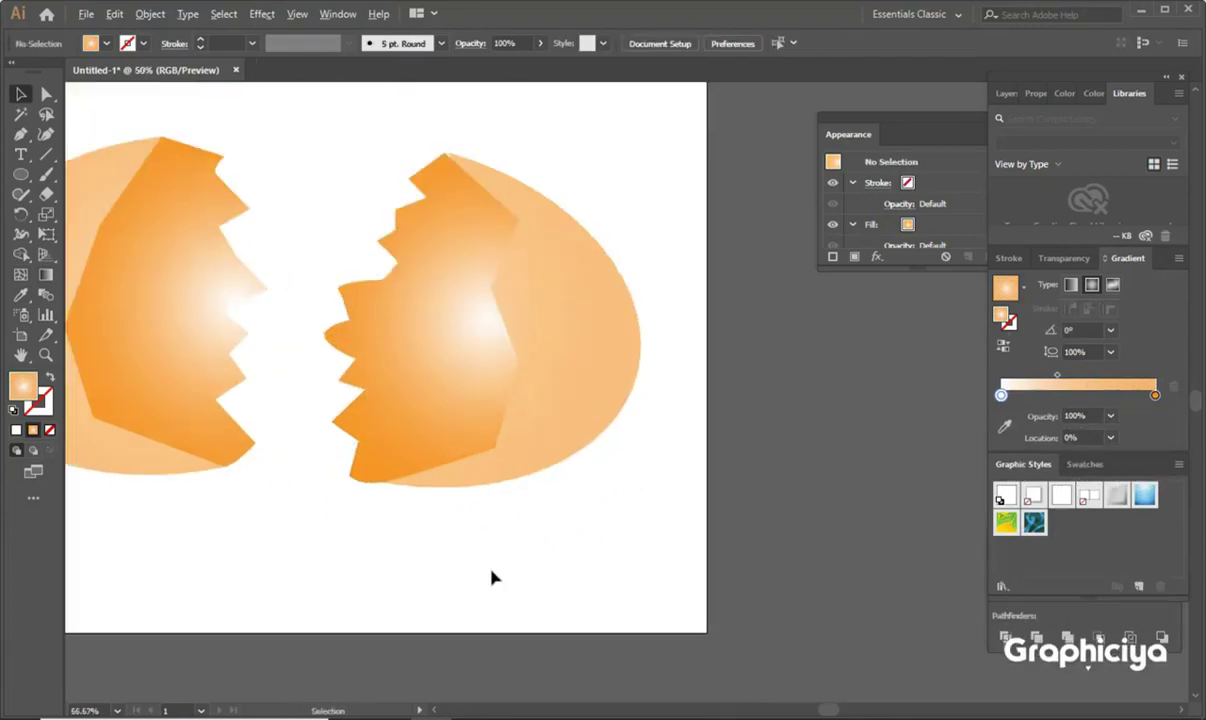
pyautogui.scroll(-2, 491, 577)
pyautogui.scroll(-1, 493, 574)
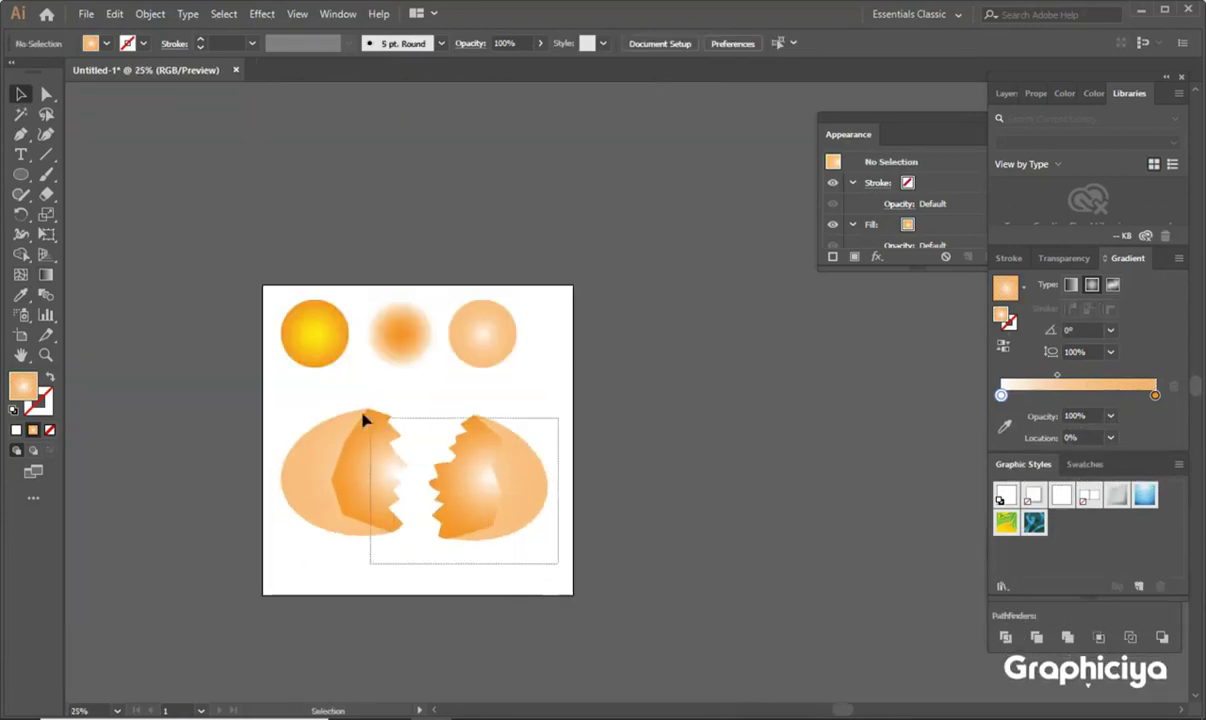
pyautogui.moveTo(323, 409); pyautogui.dragTo(506, 503)
pyautogui.moveTo(550, 546)
pyautogui.mouseDown()
pyautogui.moveTo(478, 406)
pyautogui.moveTo(472, 416)
pyautogui.mouseUp()
pyautogui.click(441, 536)
# Step: Group the right shell's pieces and nudge the two halves further apart
pyautogui.scroll(1, 441, 536)
pyautogui.hotkey('ctrl', 'g')
pyautogui.moveTo(514, 503); pyautogui.dragTo(531, 503)
pyautogui.click(404, 549)
pyautogui.moveTo(396, 519)
pyautogui.mouseDown()
pyautogui.moveTo(328, 417)
pyautogui.moveTo(302, 457)
pyautogui.mouseUp()
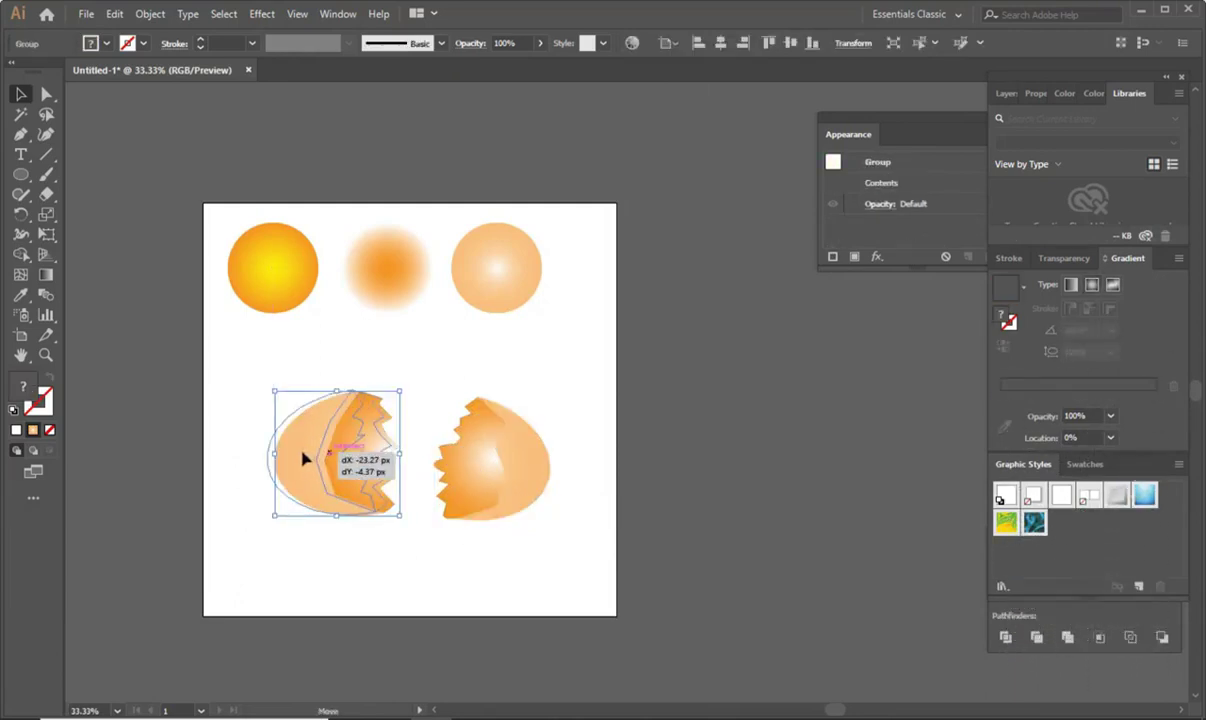
pyautogui.click(345, 548)
pyautogui.hotkey('ctrl', '+')
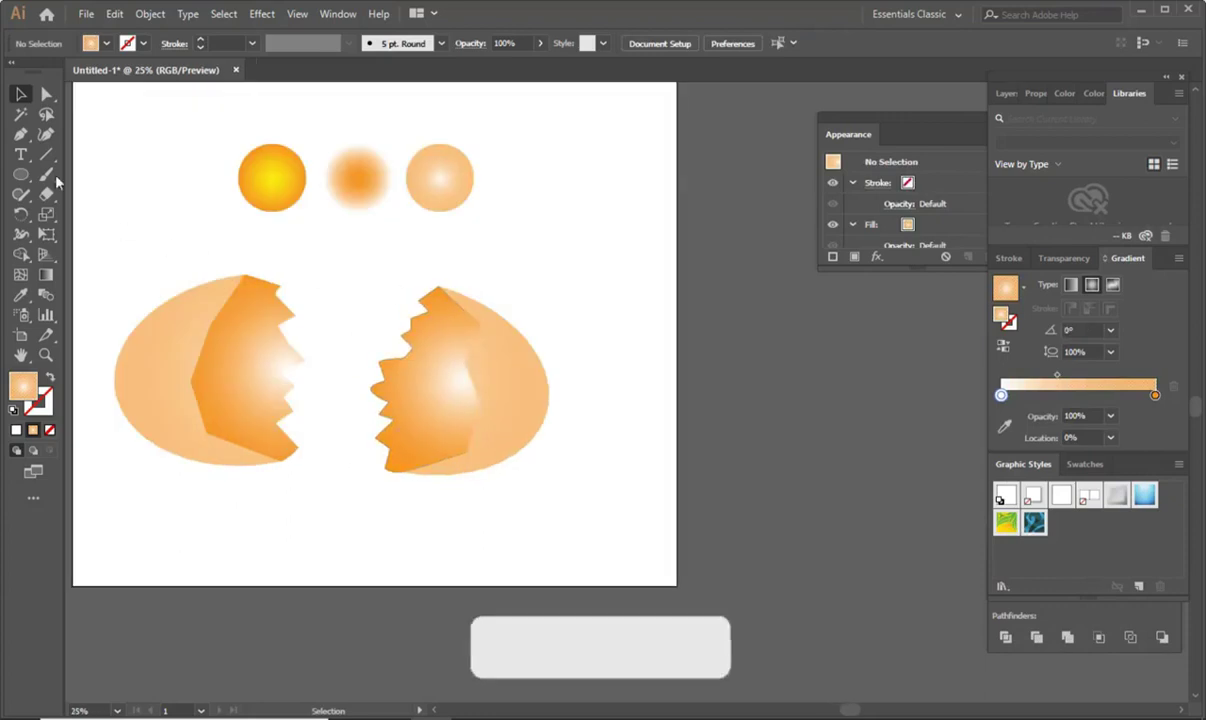
# Step: Trace an open Pen path down the inner edge of the right shell's dark piece
pyautogui.click(21, 134)
pyautogui.scroll(1, 584, 323)
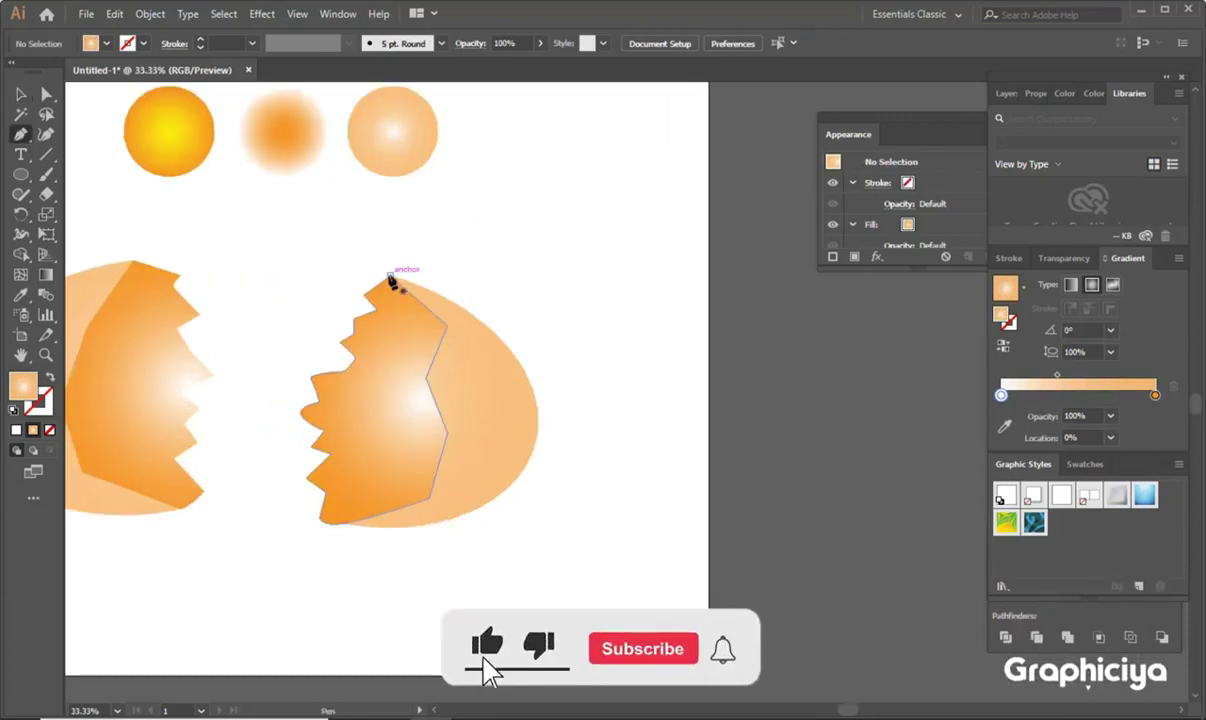
pyautogui.click(390, 275)
pyautogui.click(446, 325)
pyautogui.click(427, 378)
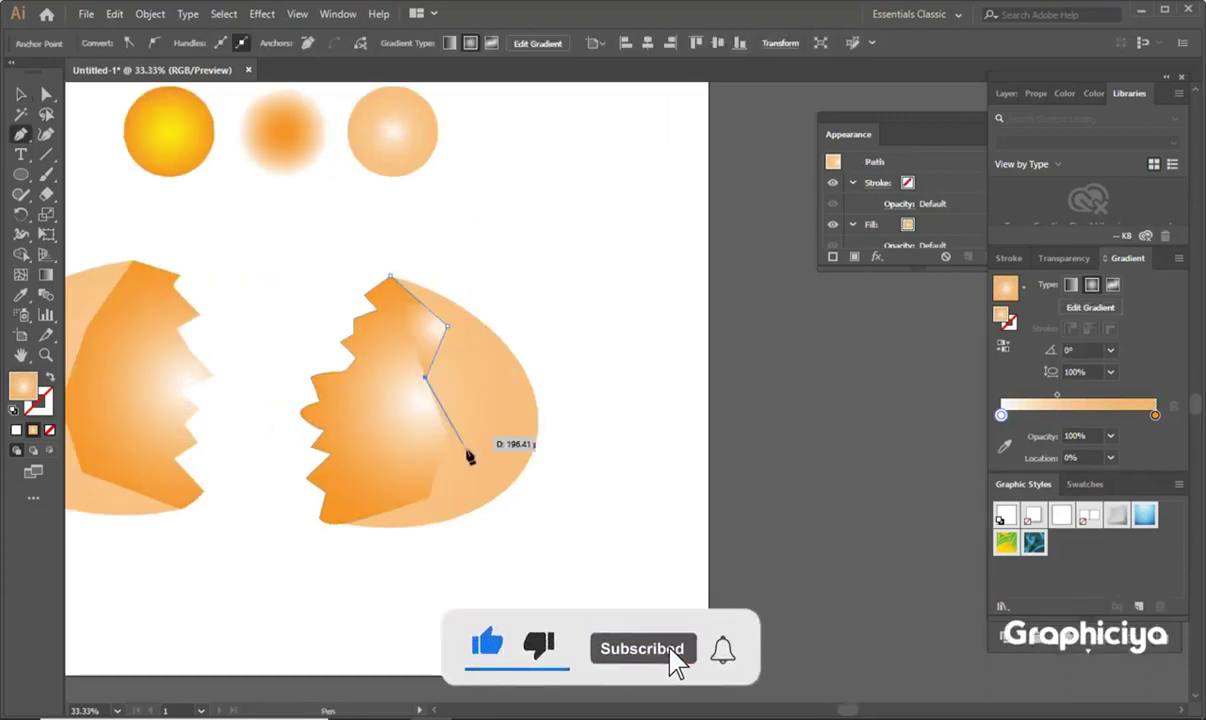
pyautogui.click(448, 432)
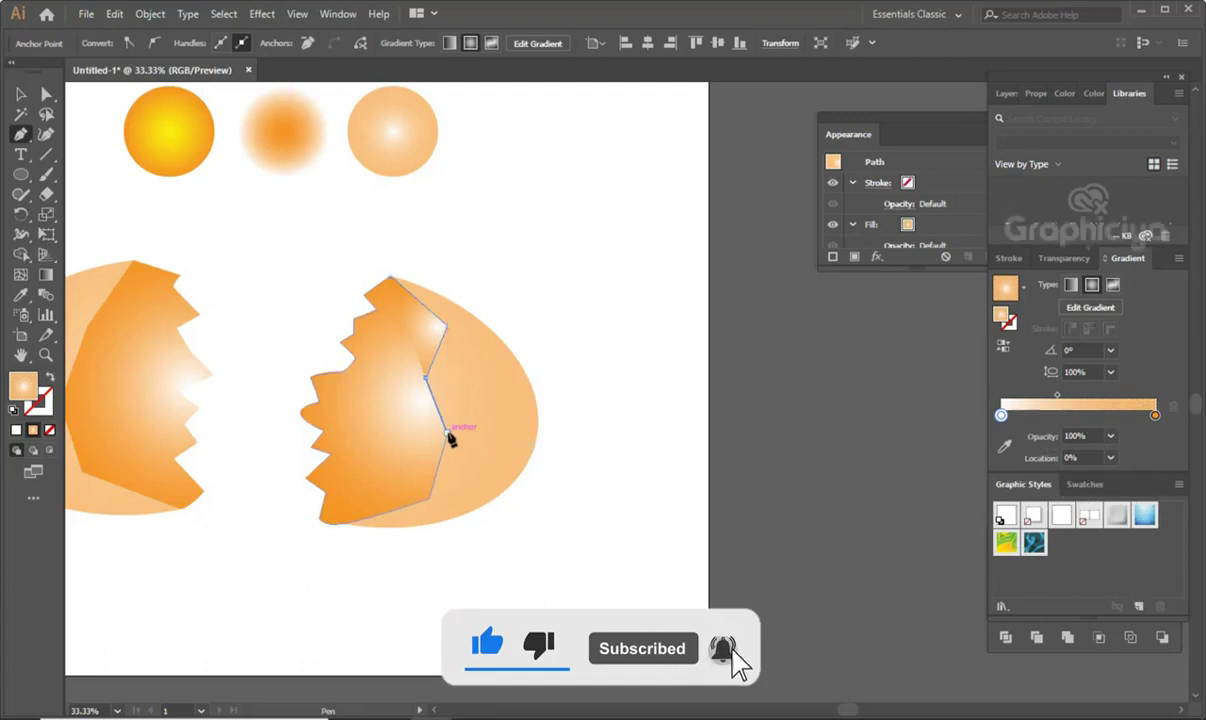
pyautogui.click(429, 500)
pyautogui.press('v')
# Step: Swap the line's fill and stroke, making it a white 5 pt stroke
pyautogui.hotkey('ctrl', 'shift', 'a')
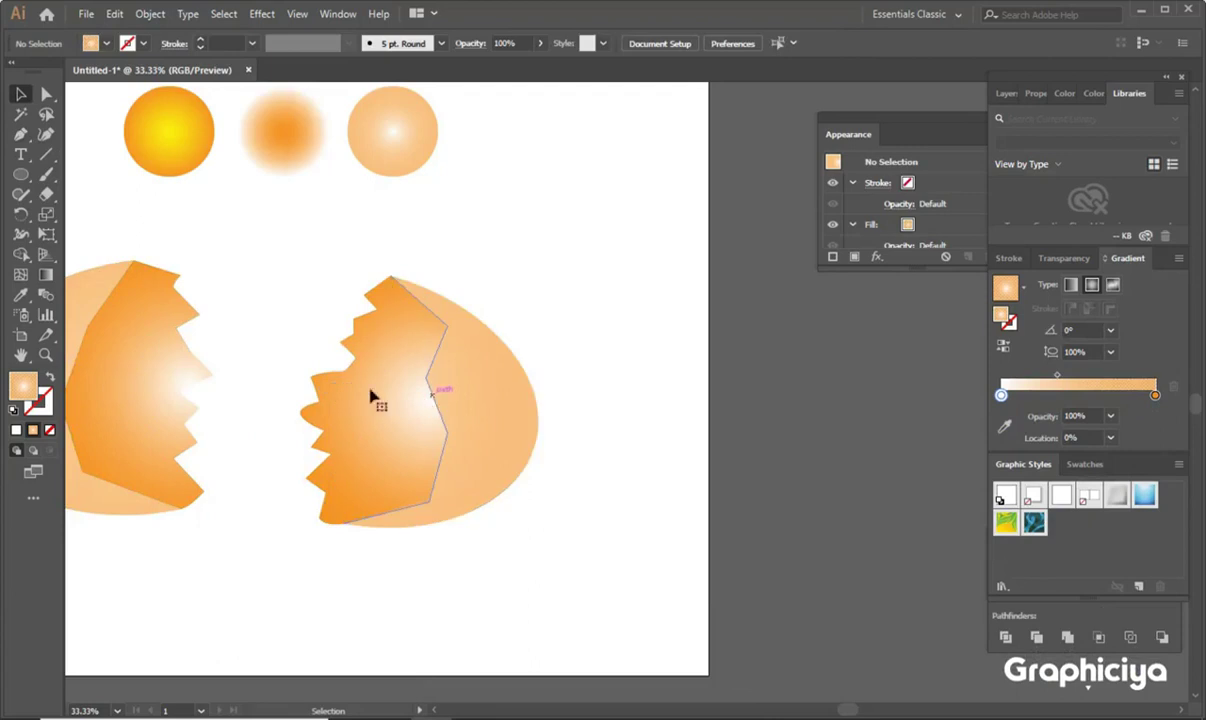
pyautogui.click(370, 397)
pyautogui.hotkey('shift', 'x')
pyautogui.click(106, 43)
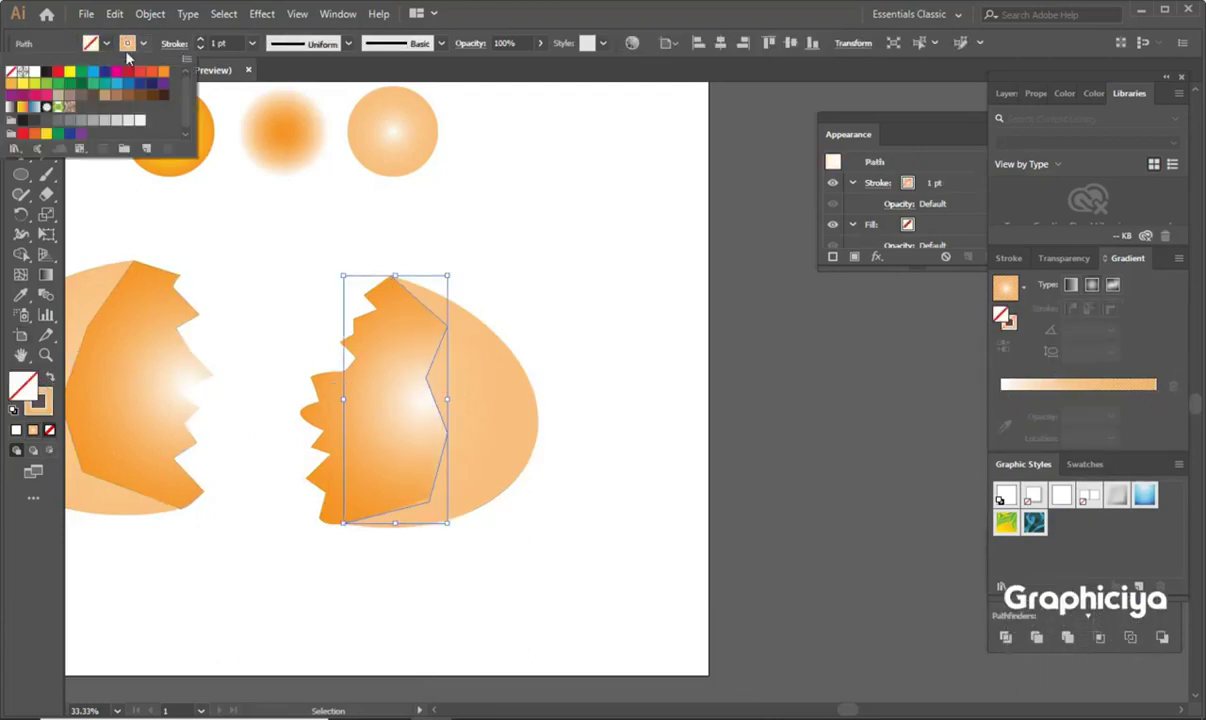
pyautogui.click(35, 74)
pyautogui.click(200, 40)
pyautogui.click(200, 40)
pyautogui.click(200, 40)
pyautogui.click(252, 250)
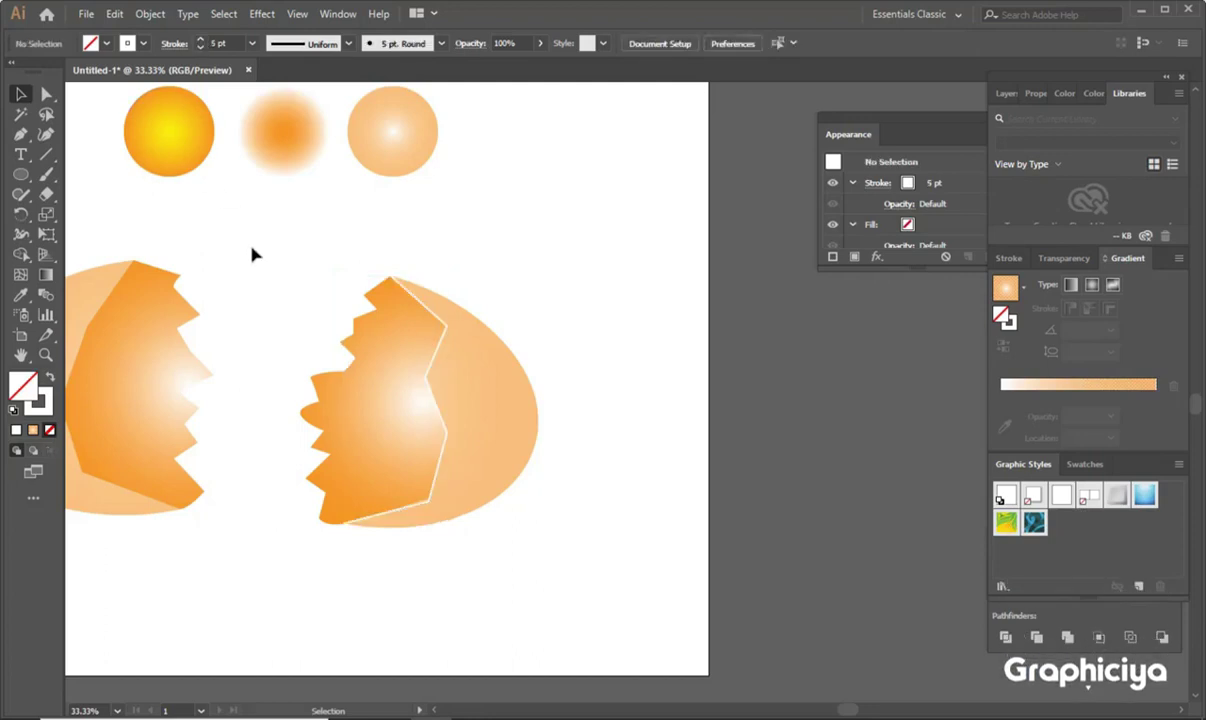
pyautogui.scroll(-1, 501, 247)
pyautogui.scroll(2, 129, 264)
# Step: Draw a white 5 pt Pen line down the left dark shell piece's outer edge
pyautogui.press('p')
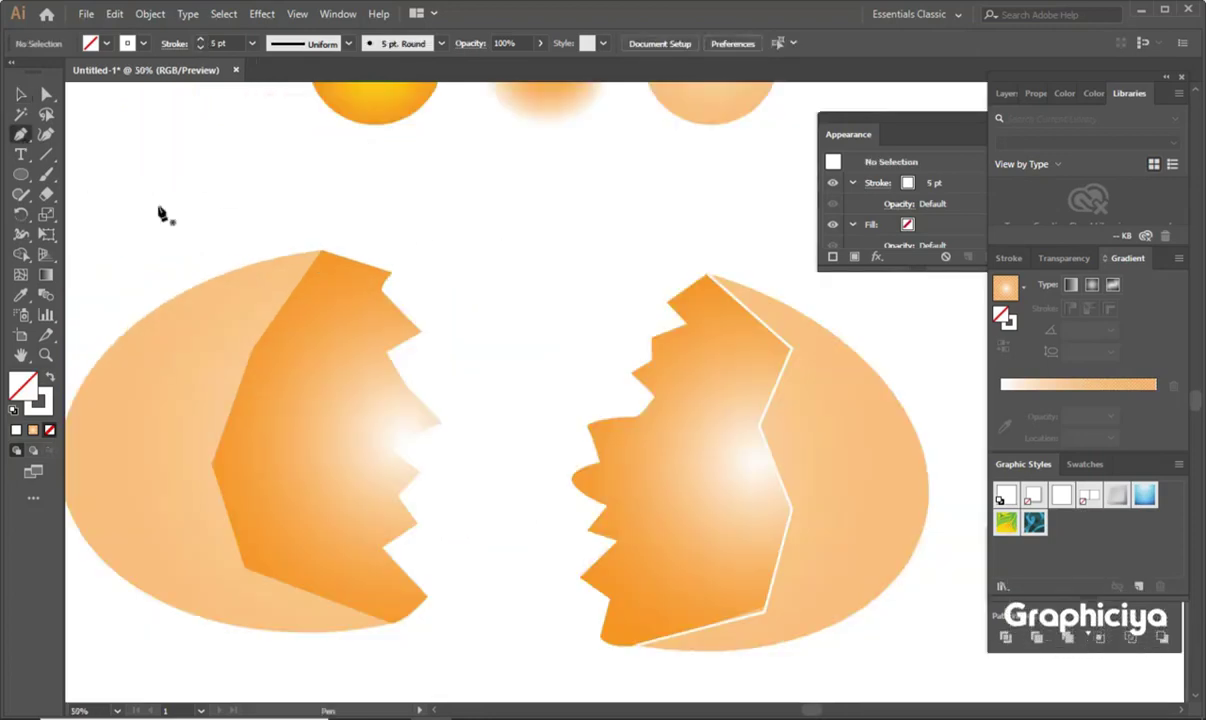
pyautogui.click(321, 251)
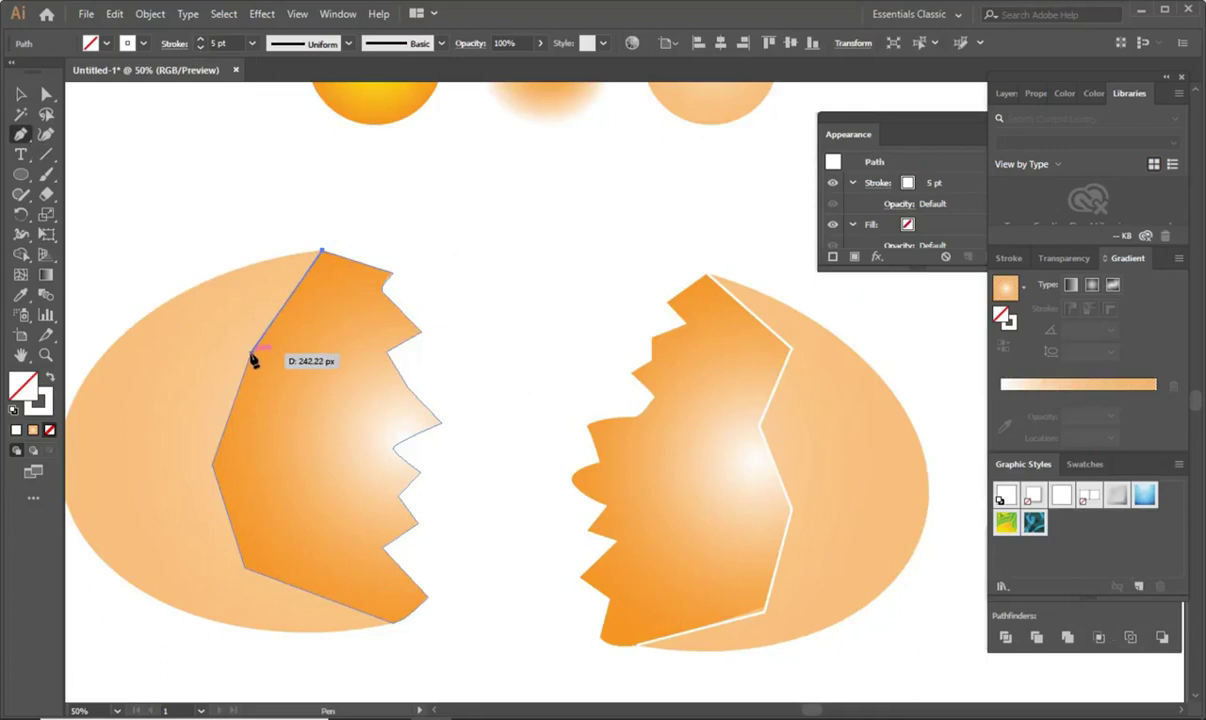
pyautogui.click(253, 349)
pyautogui.click(212, 464)
pyautogui.click(244, 567)
pyautogui.click(25, 93)
pyautogui.click(145, 166)
pyautogui.scroll(-1, 245, 198)
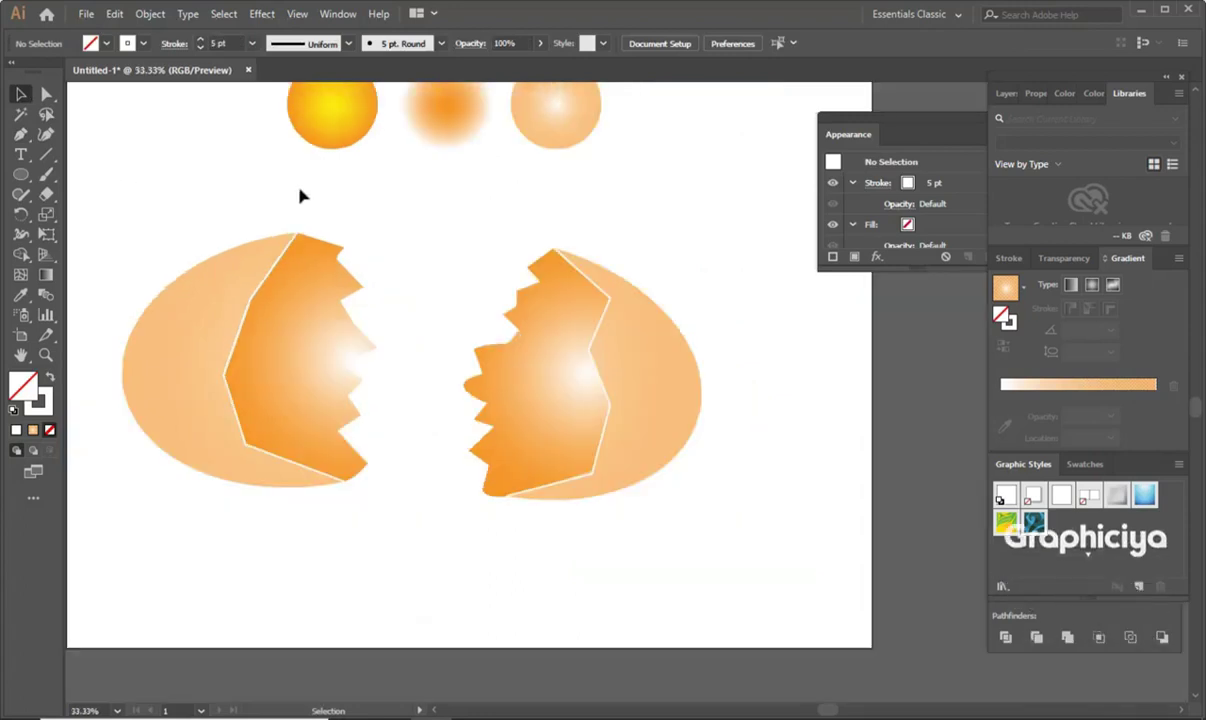
pyautogui.scroll(-1, 300, 196)
pyautogui.scroll(-1, 382, 556)
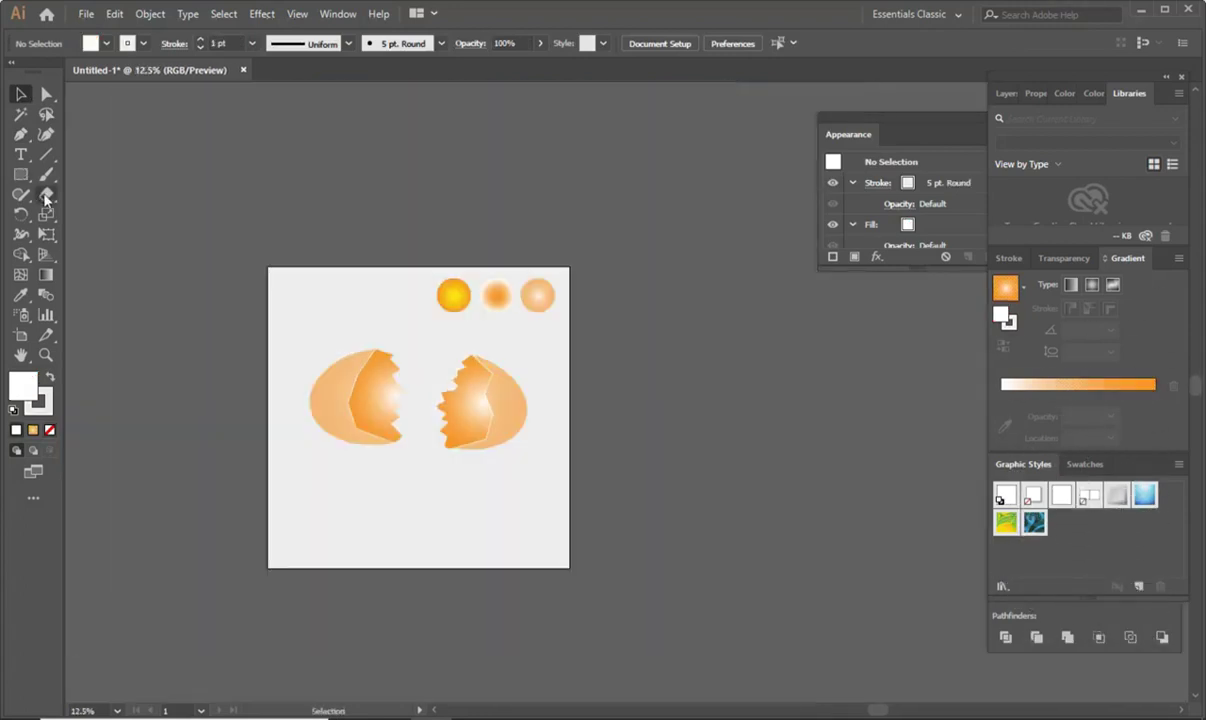
# Step: Paint a closed, wavy white egg-white blob beneath the shells with drips rising into them
pyautogui.scroll(2, 441, 436)
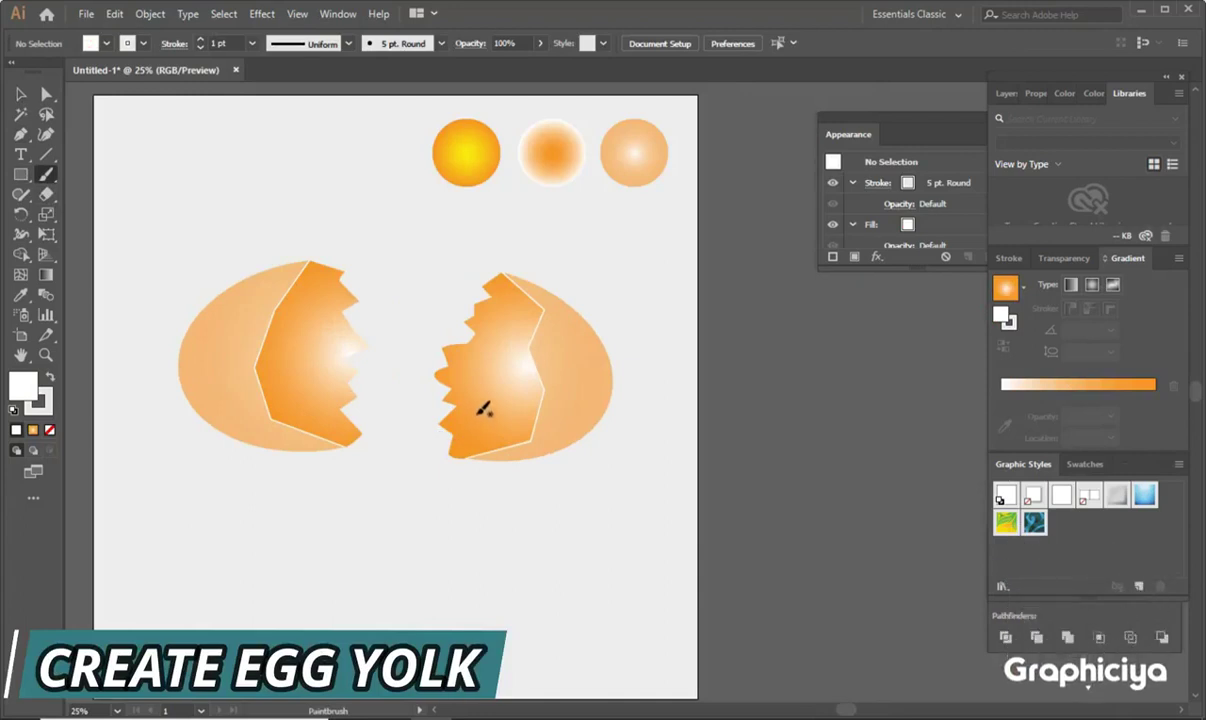
pyautogui.moveTo(478, 410); pyautogui.dragTo(459, 458)
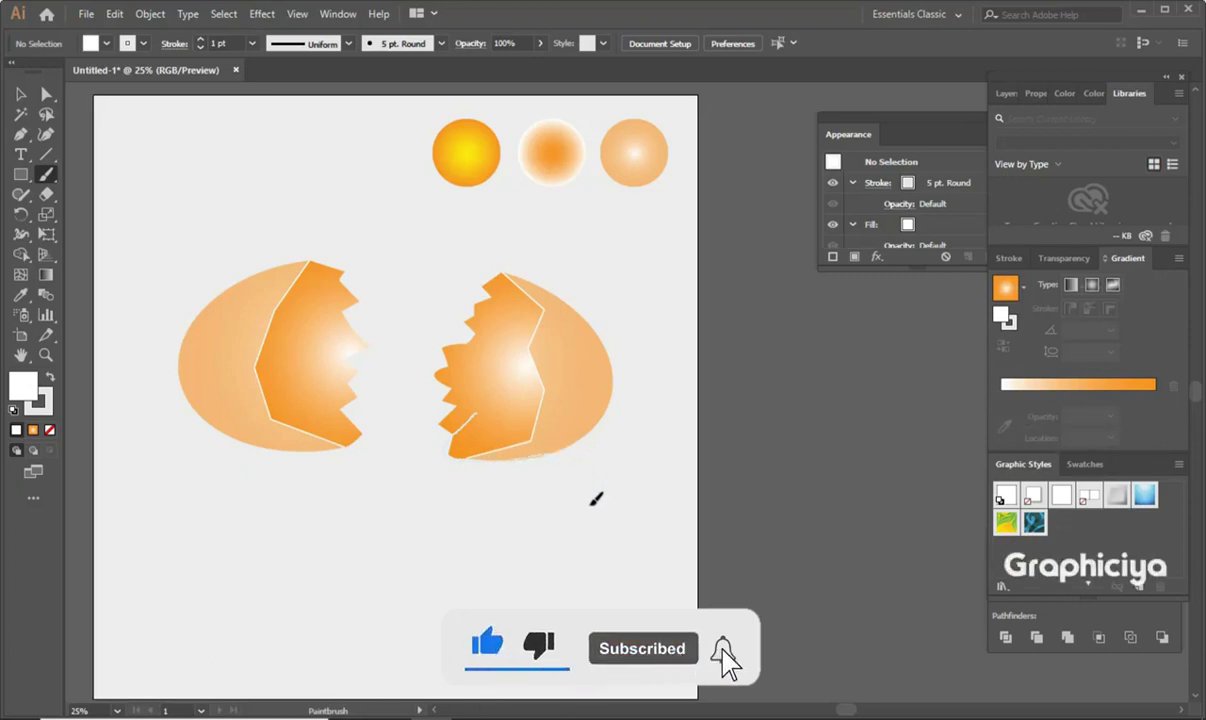
pyautogui.moveTo(564, 607)
pyautogui.mouseDown()
pyautogui.moveTo(429, 613)
pyautogui.moveTo(357, 632)
pyautogui.mouseUp()
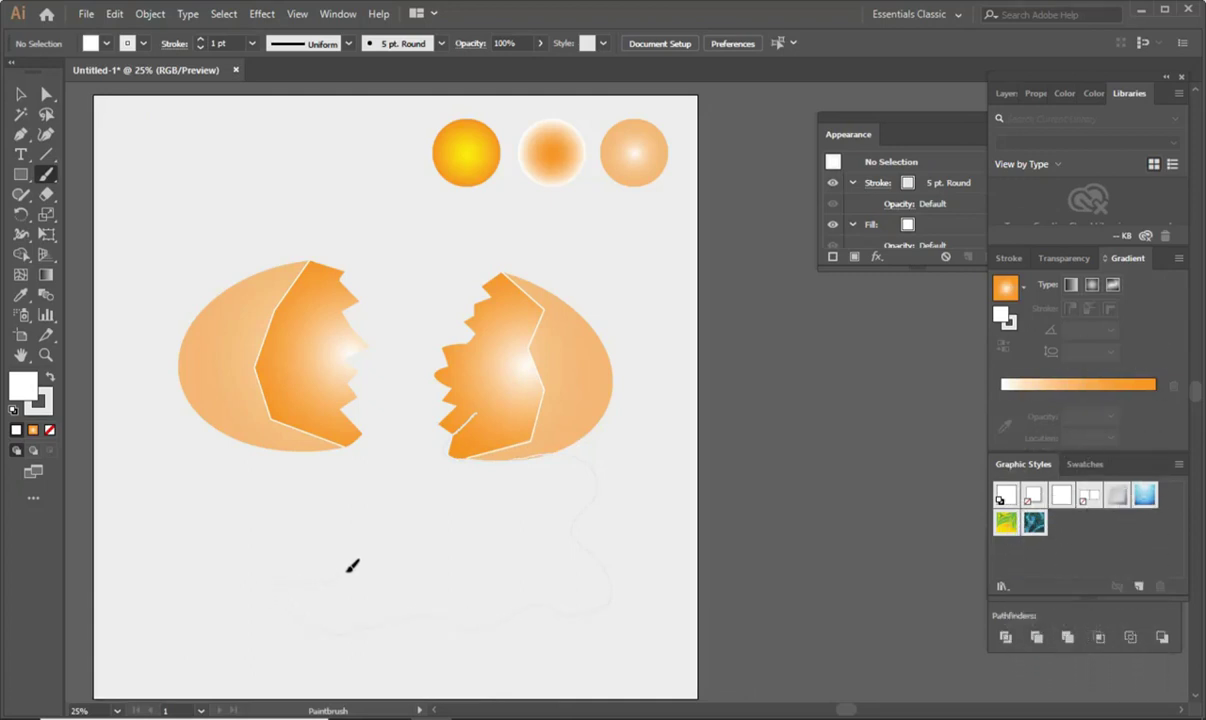
pyautogui.moveTo(333, 504); pyautogui.dragTo(341, 463)
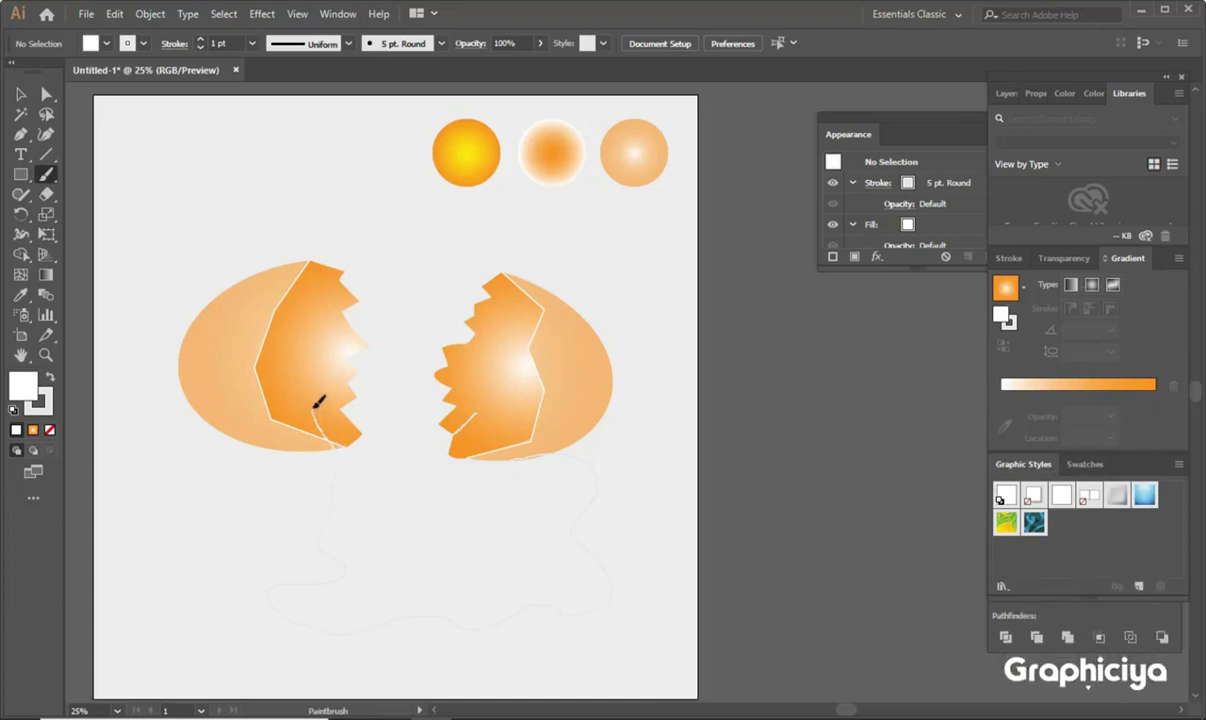
pyautogui.moveTo(325, 405)
pyautogui.mouseDown()
pyautogui.moveTo(347, 436)
pyautogui.moveTo(367, 440)
pyautogui.mouseUp()
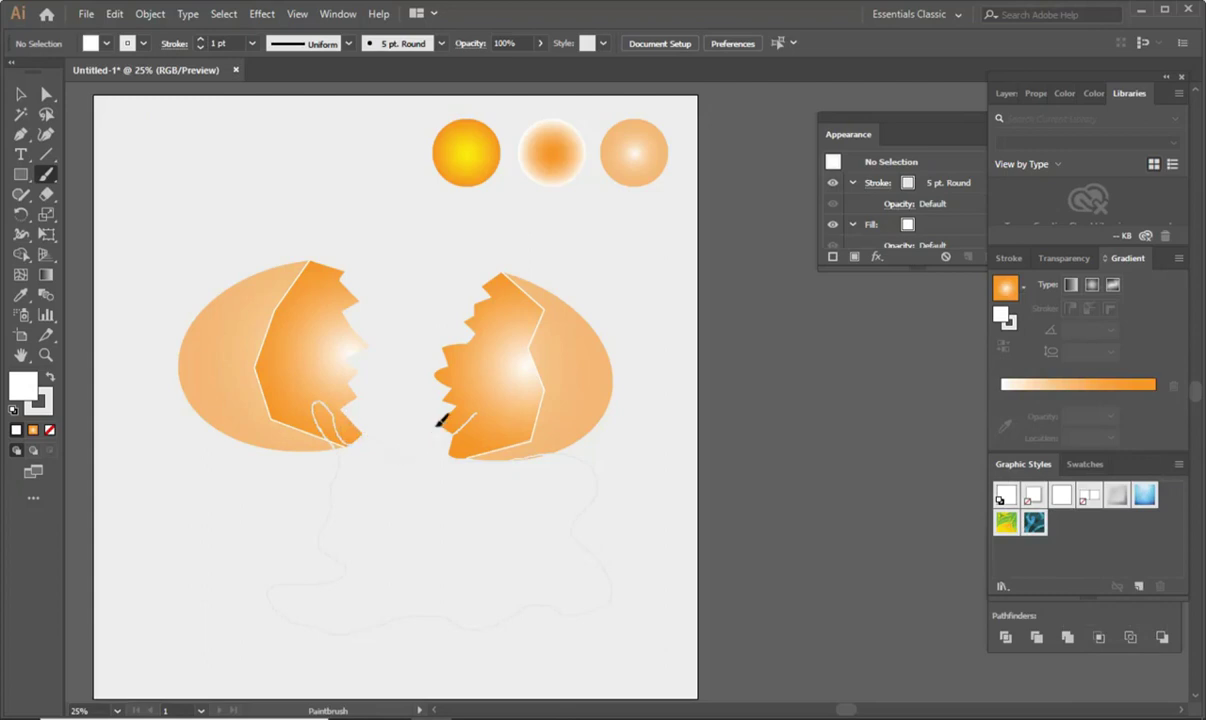
pyautogui.moveTo(468, 402); pyautogui.dragTo(484, 413)
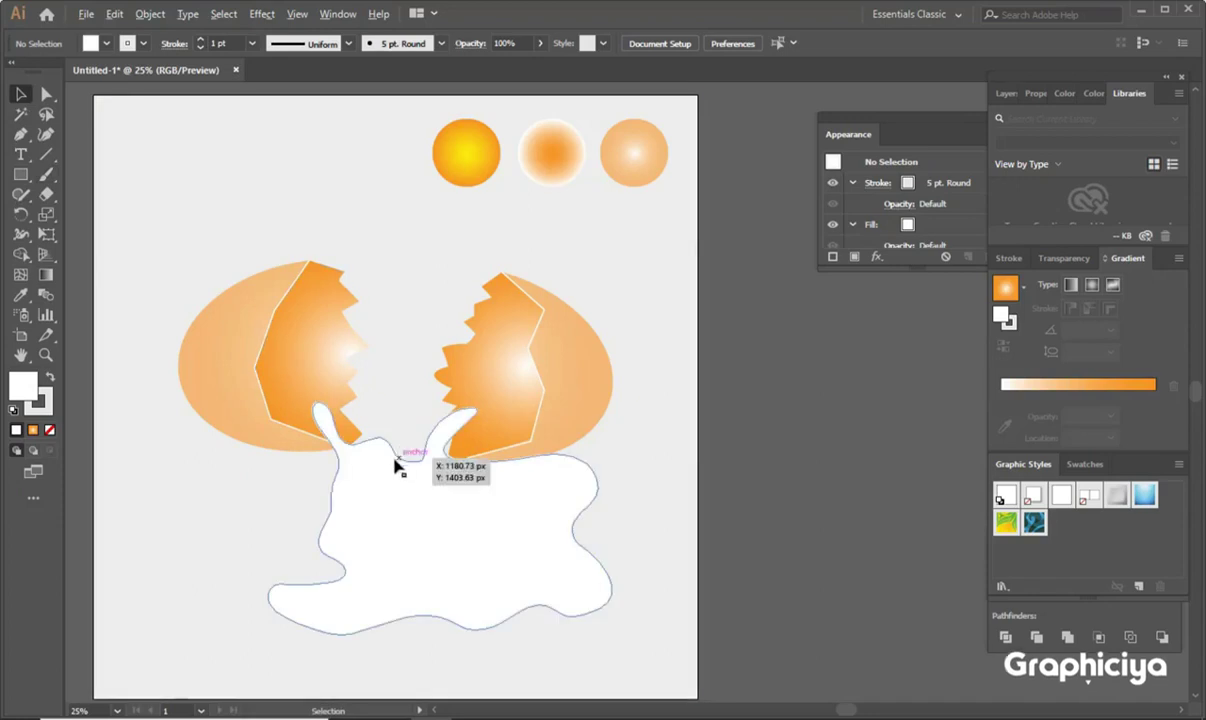
# Step: Nudge the egg-white shape and give it an orange radial gradient ending in white
pyautogui.scroll(-1, 396, 458)
pyautogui.moveTo(426, 517); pyautogui.dragTo(432, 517)
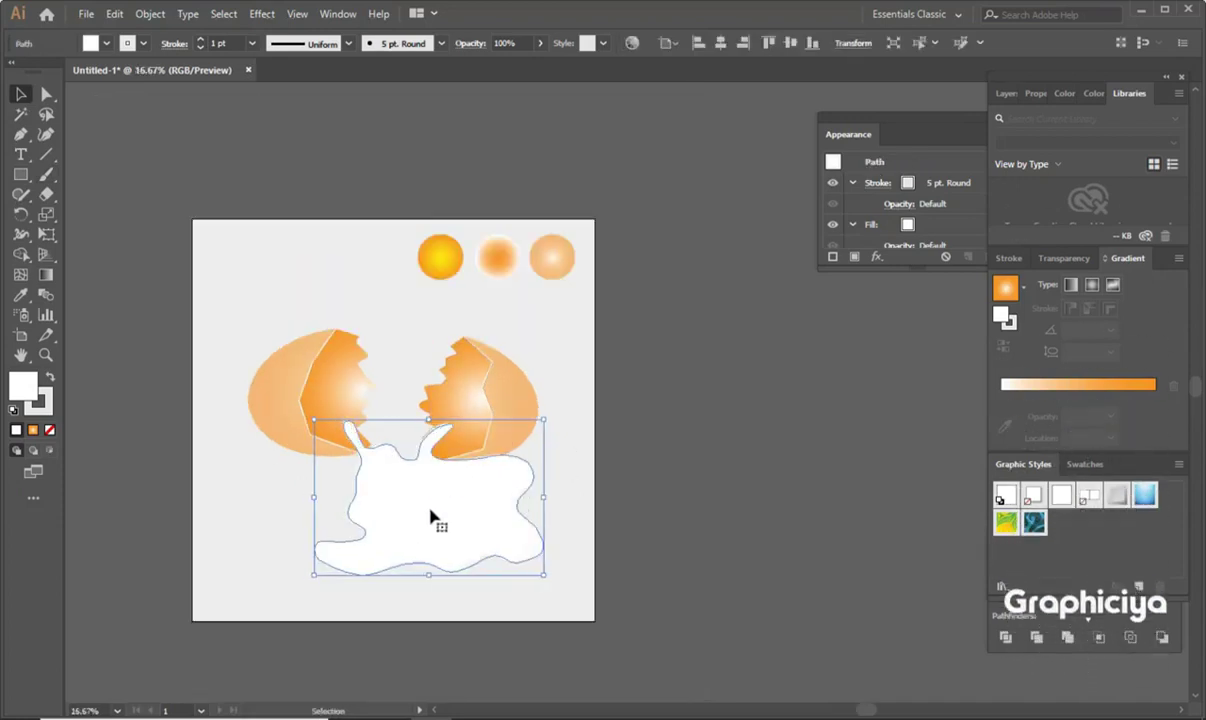
pyautogui.click(232, 512)
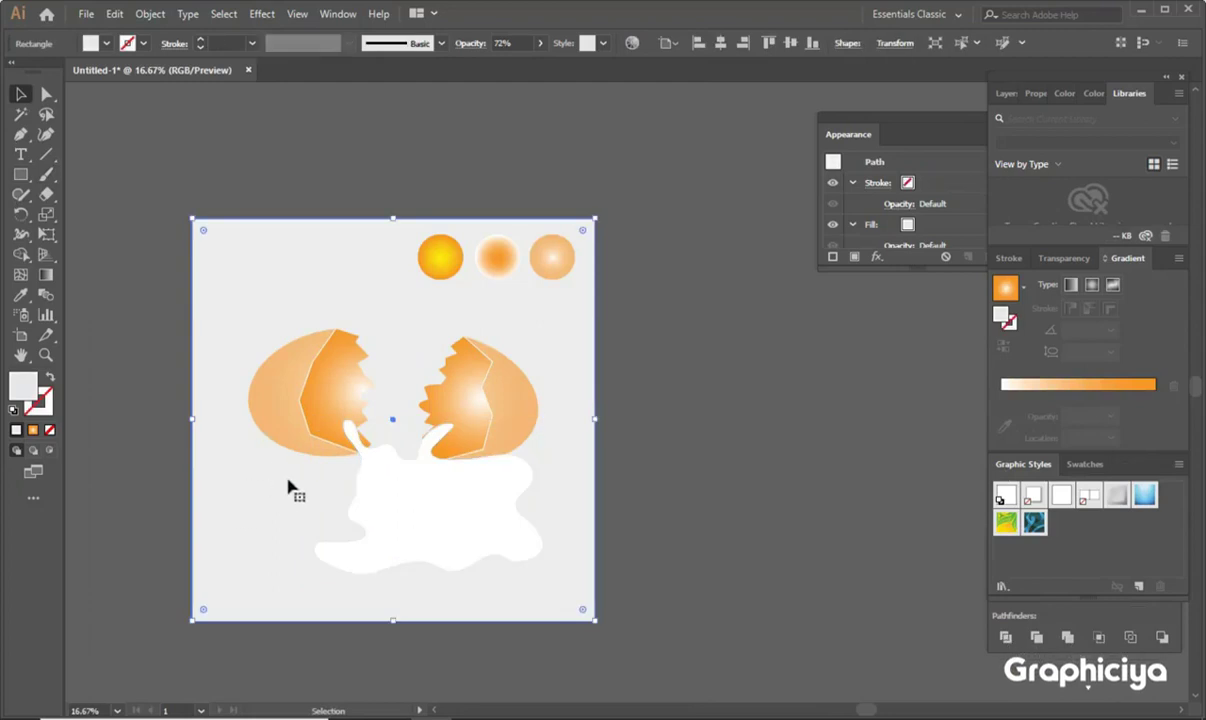
pyautogui.click(520, 494)
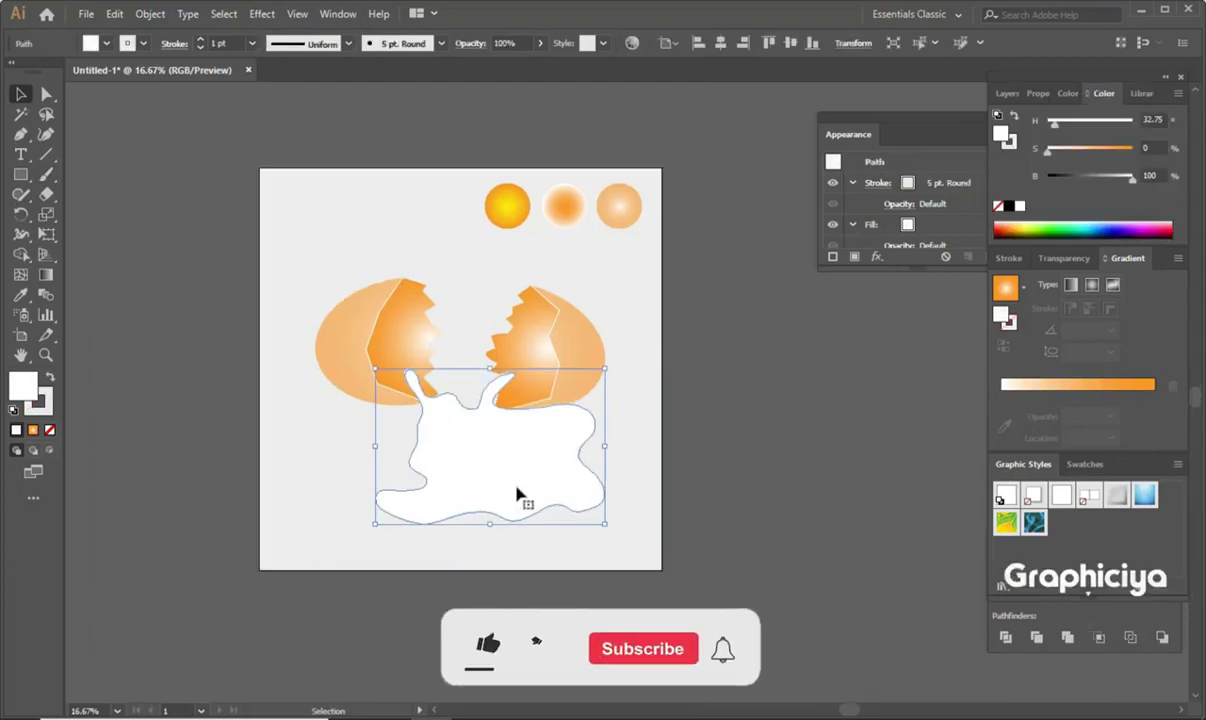
pyautogui.click(1043, 410)
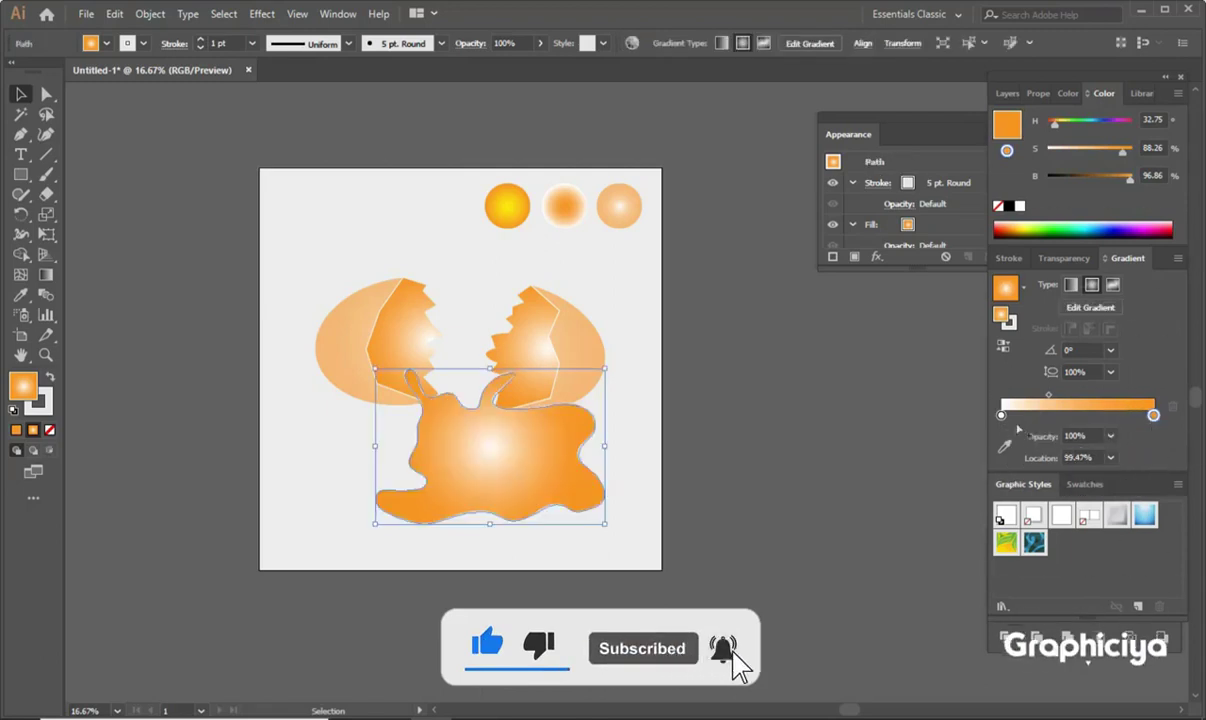
pyautogui.click(1153, 414)
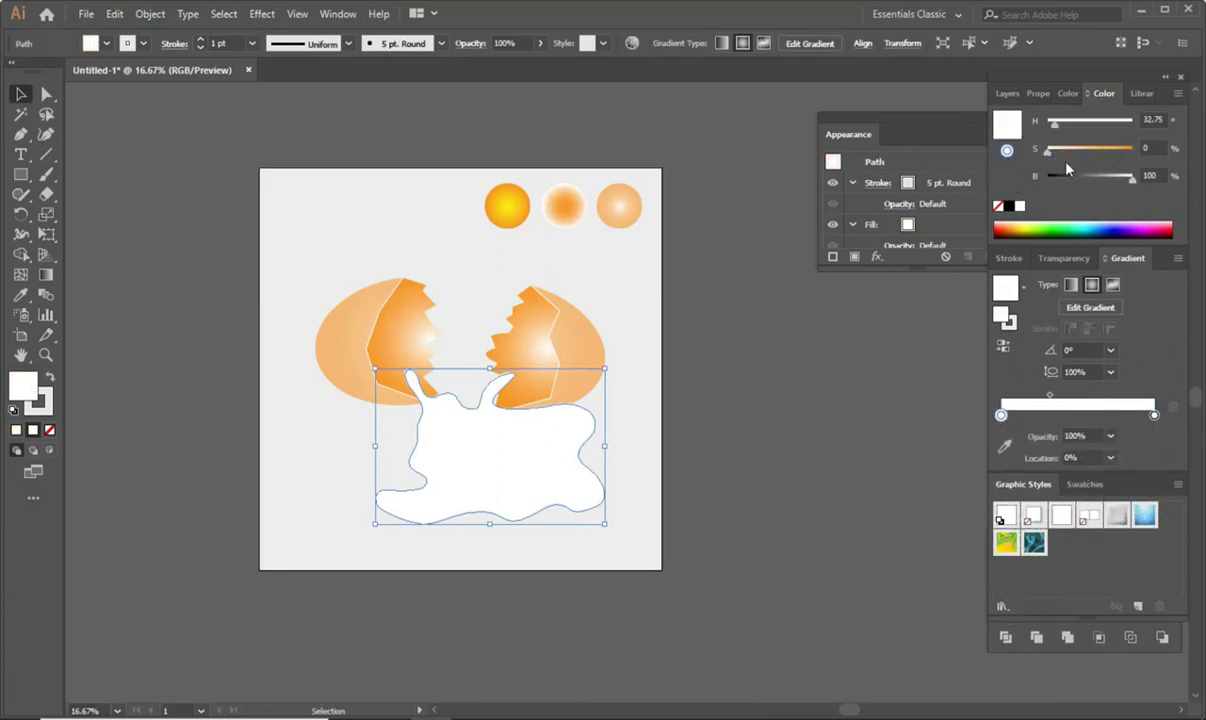
# Step: Adjust the gradient colour with HSB sliders until the egg white is near-solid white
pyautogui.click(1180, 93)
pyautogui.click(1020, 159)
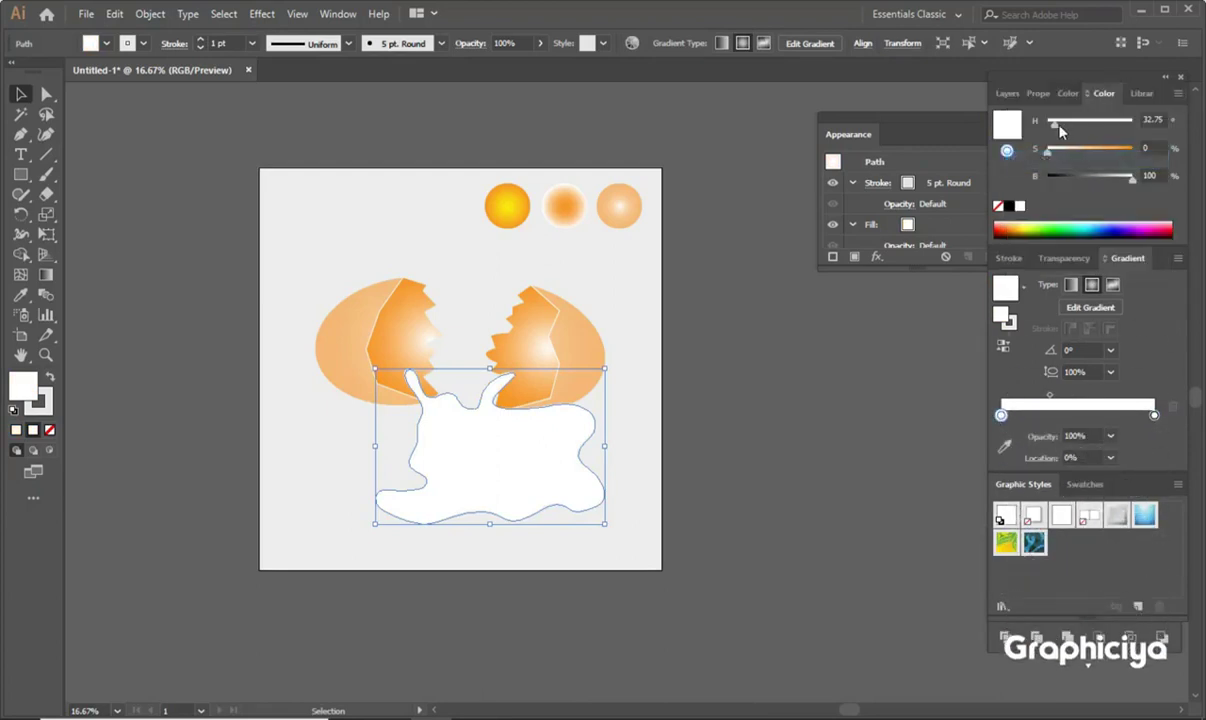
pyautogui.moveTo(1056, 122); pyautogui.dragTo(1066, 124)
pyautogui.moveTo(1132, 178); pyautogui.dragTo(1130, 183)
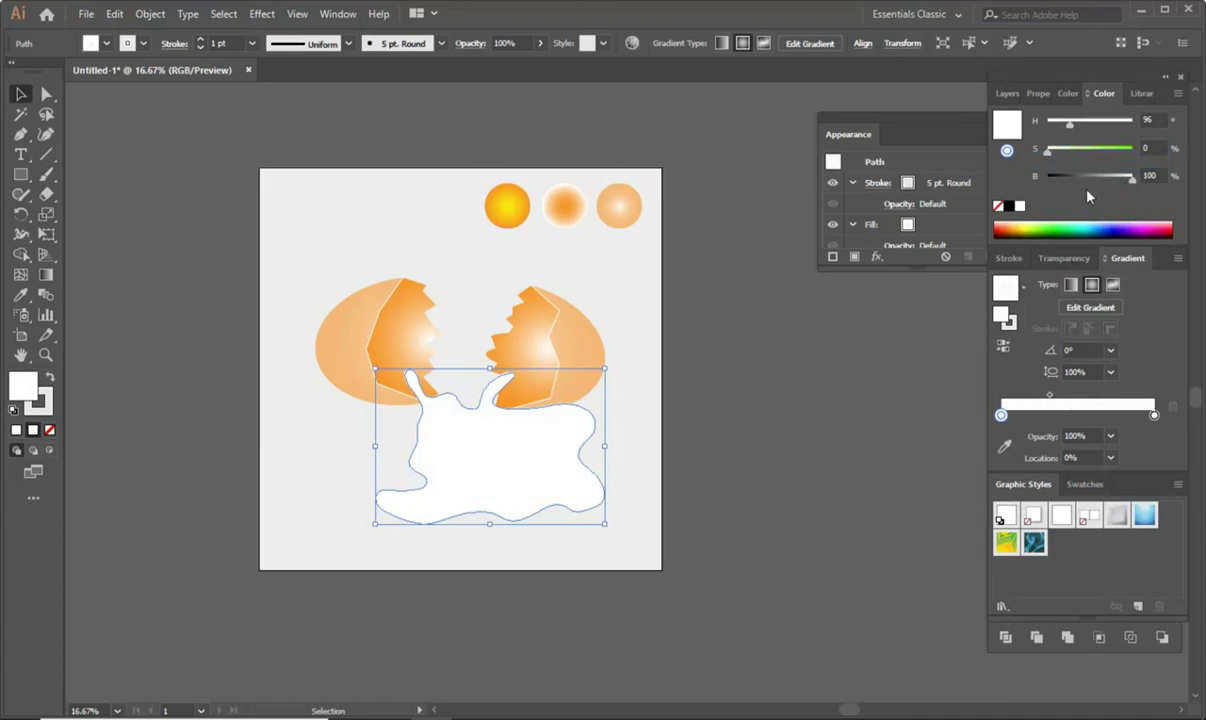
pyautogui.click(1048, 151)
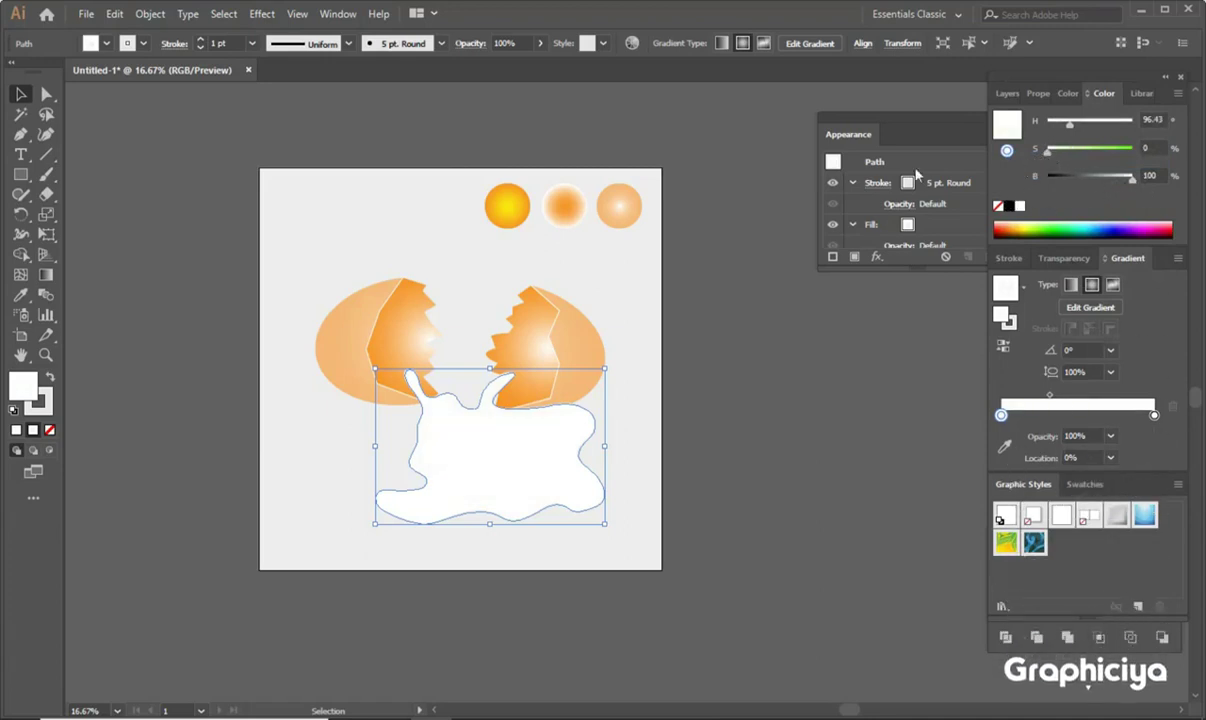
pyautogui.click(374, 616)
pyautogui.keyDown('alt'); pyautogui.scroll(2, 530, 557); pyautogui.keyUp('alt')
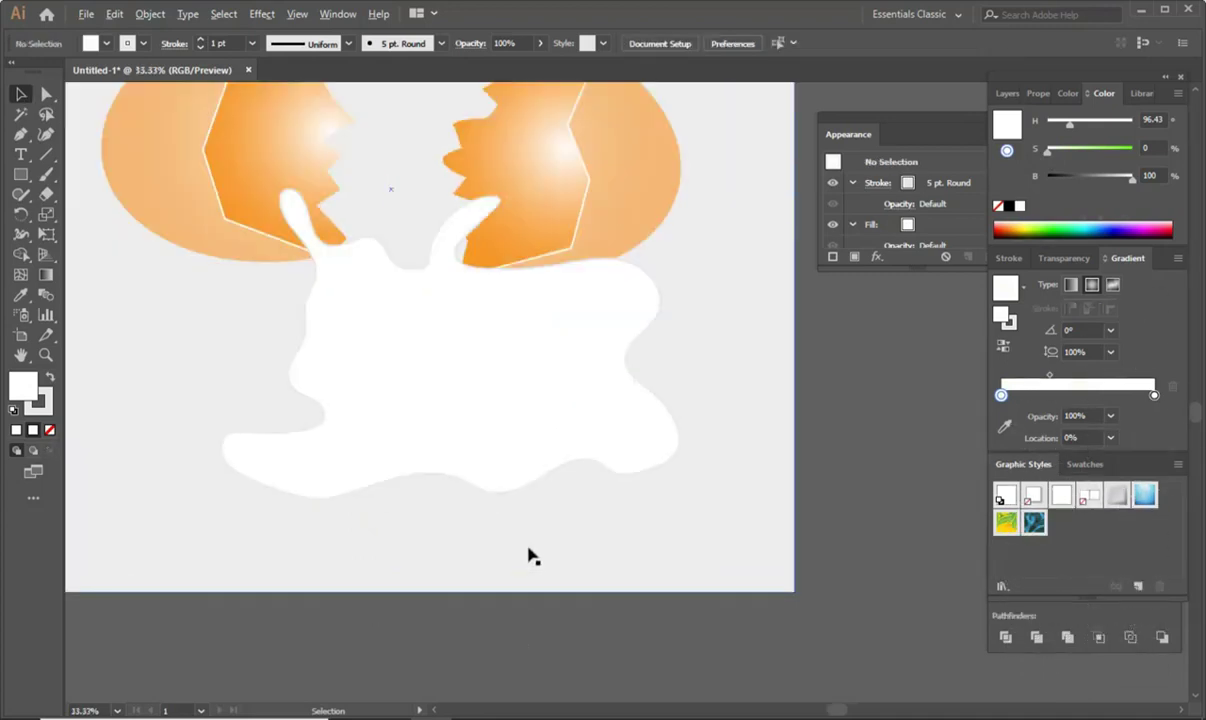
pyautogui.keyDown('alt'); pyautogui.scroll(-2, 480, 538); pyautogui.keyUp('alt')
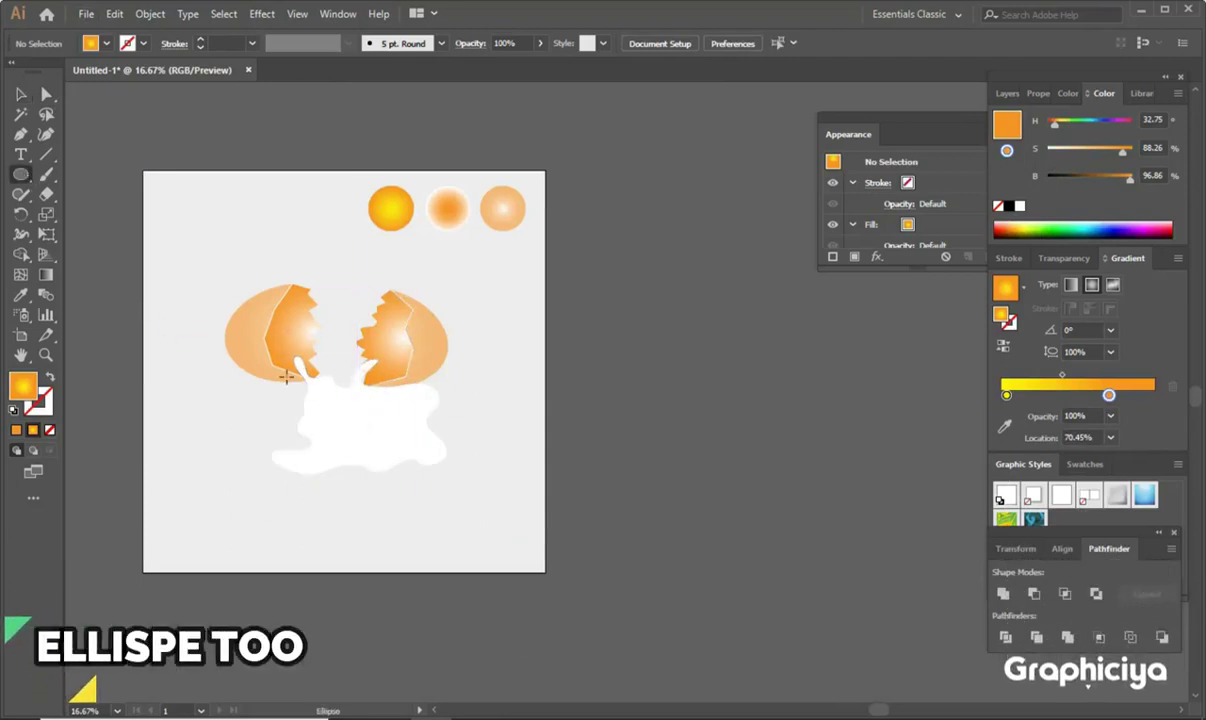
# Step: Draw a small orange circle and stretch it into a wider yolk oval
pyautogui.moveTo(359, 421); pyautogui.dragTo(397, 457)
pyautogui.press('v')
pyautogui.click(95, 237)
pyautogui.hotkey('ctrl', '=')
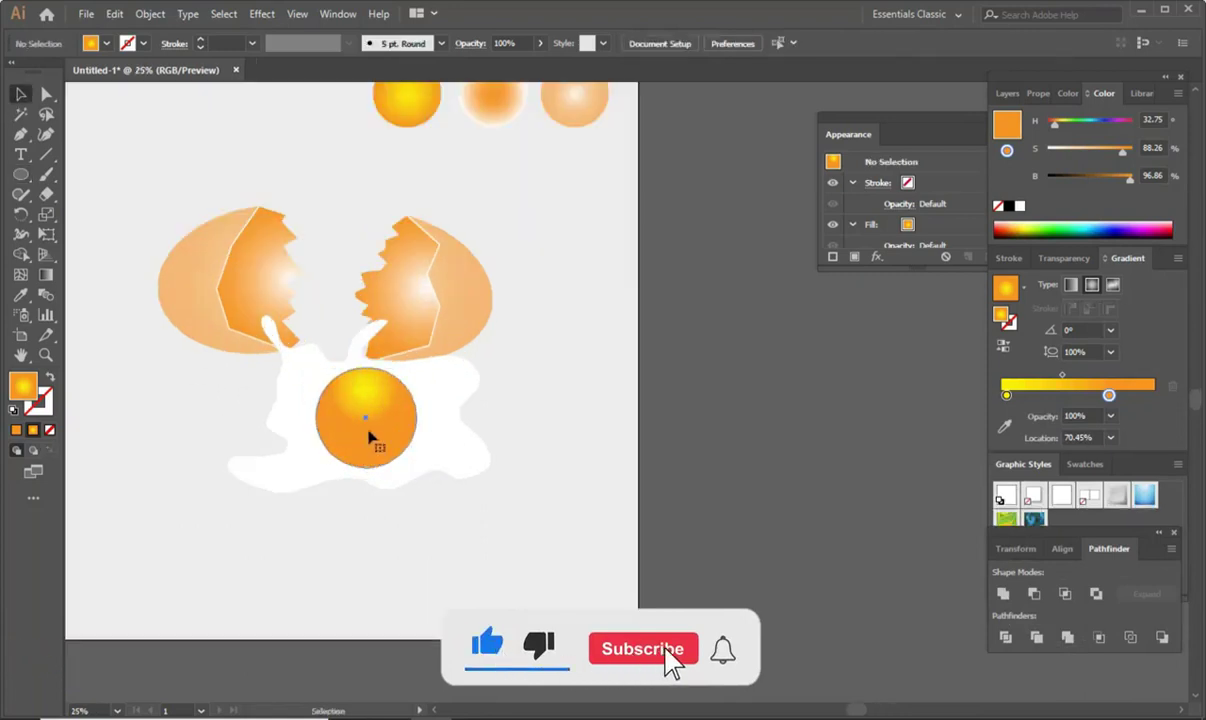
pyautogui.click(369, 436)
pyautogui.moveTo(368, 370)
pyautogui.mouseDown()
pyautogui.moveTo(366, 396)
pyautogui.moveTo(385, 413)
pyautogui.moveTo(368, 378)
pyautogui.mouseUp()
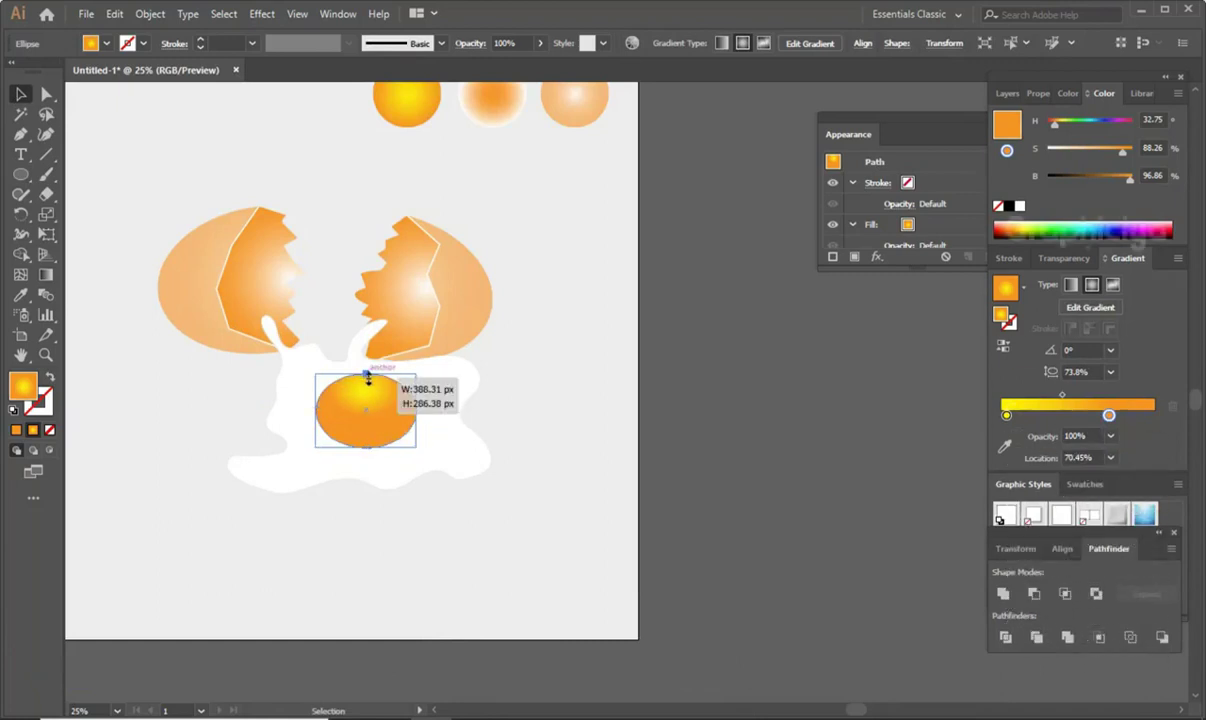
# Step: Move the yolk slightly lower and resize it to a smaller oval
pyautogui.click(618, 457)
pyautogui.moveTo(398, 425); pyautogui.dragTo(417, 450)
pyautogui.click(380, 545)
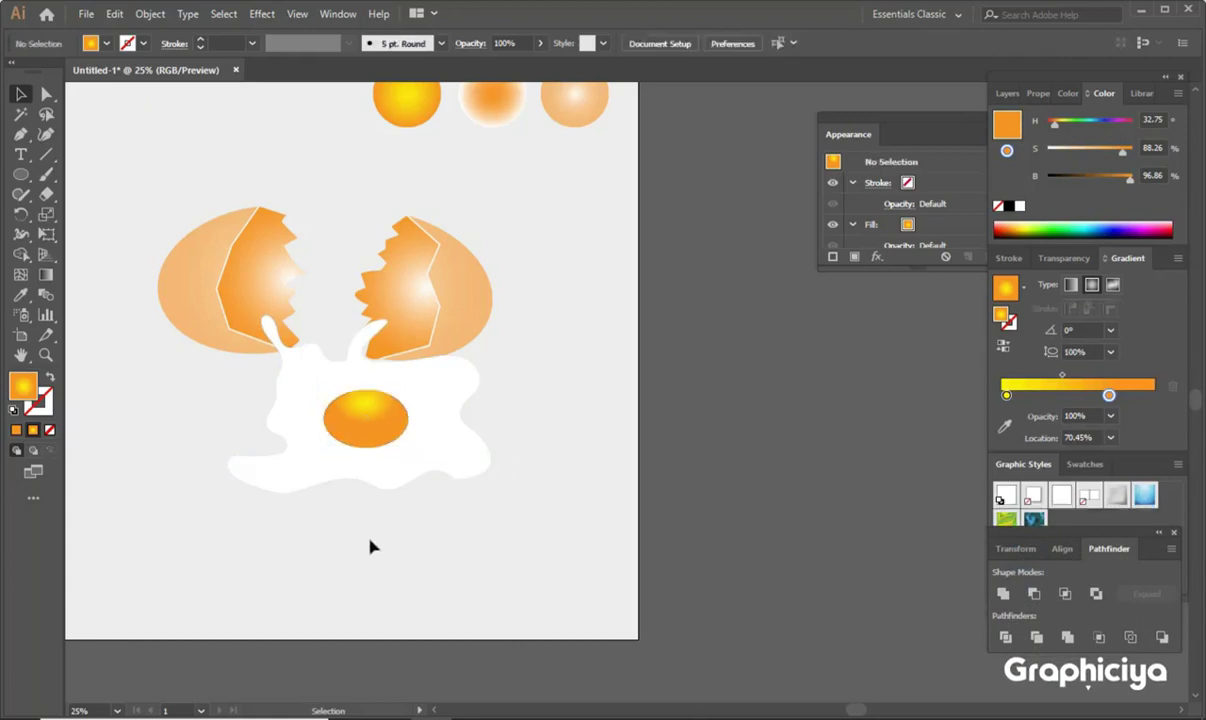
pyautogui.click(400, 442)
pyautogui.moveTo(410, 452)
pyautogui.mouseDown()
pyautogui.moveTo(406, 493)
pyautogui.moveTo(500, 531)
pyautogui.mouseUp()
pyautogui.click(312, 536)
pyautogui.scroll(-1, 312, 536)
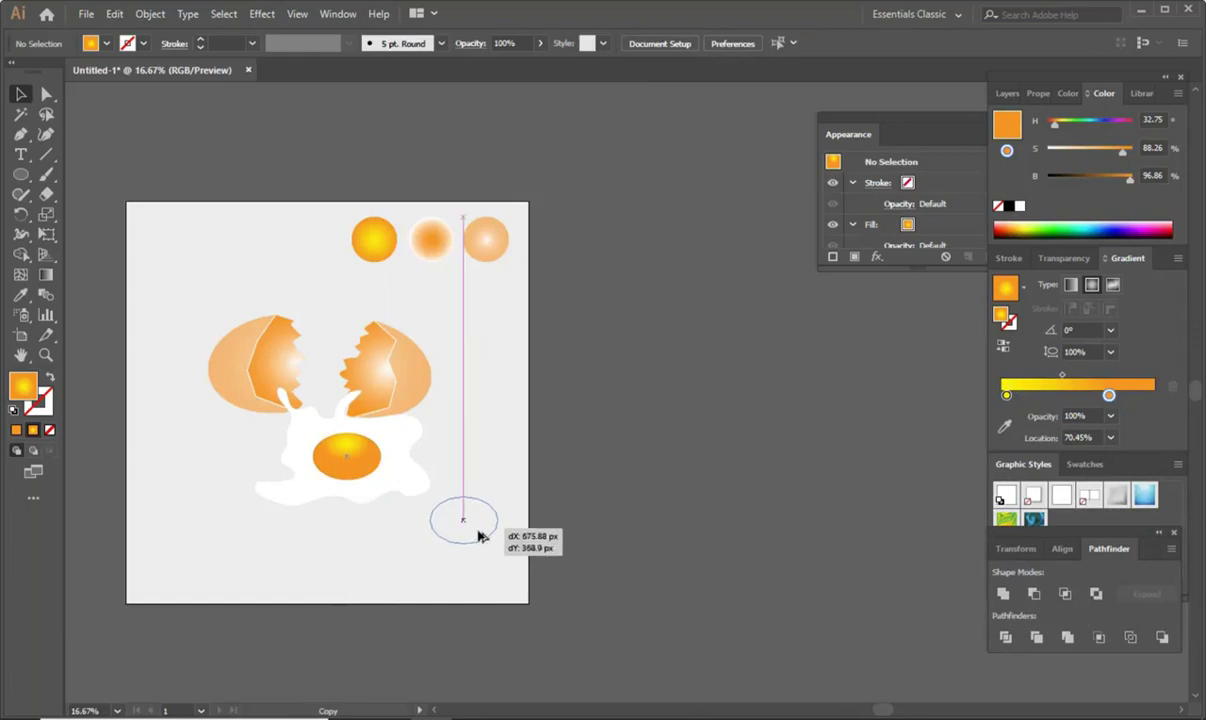
pyautogui.scroll(3, 481, 545)
# Step: Subtract a slightly raised copy of the oval with Minus Front, leaving a thin crescent
pyautogui.moveTo(479, 466); pyautogui.dragTo(478, 458)
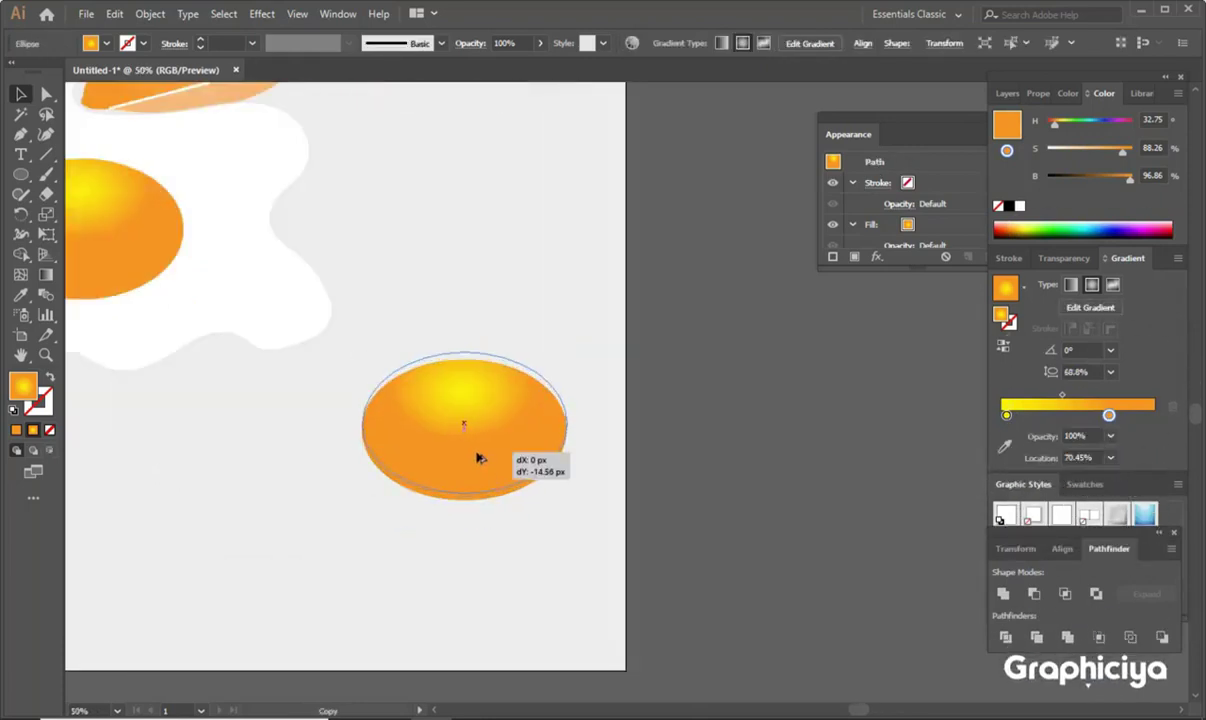
pyautogui.click(533, 557)
pyautogui.click(503, 426)
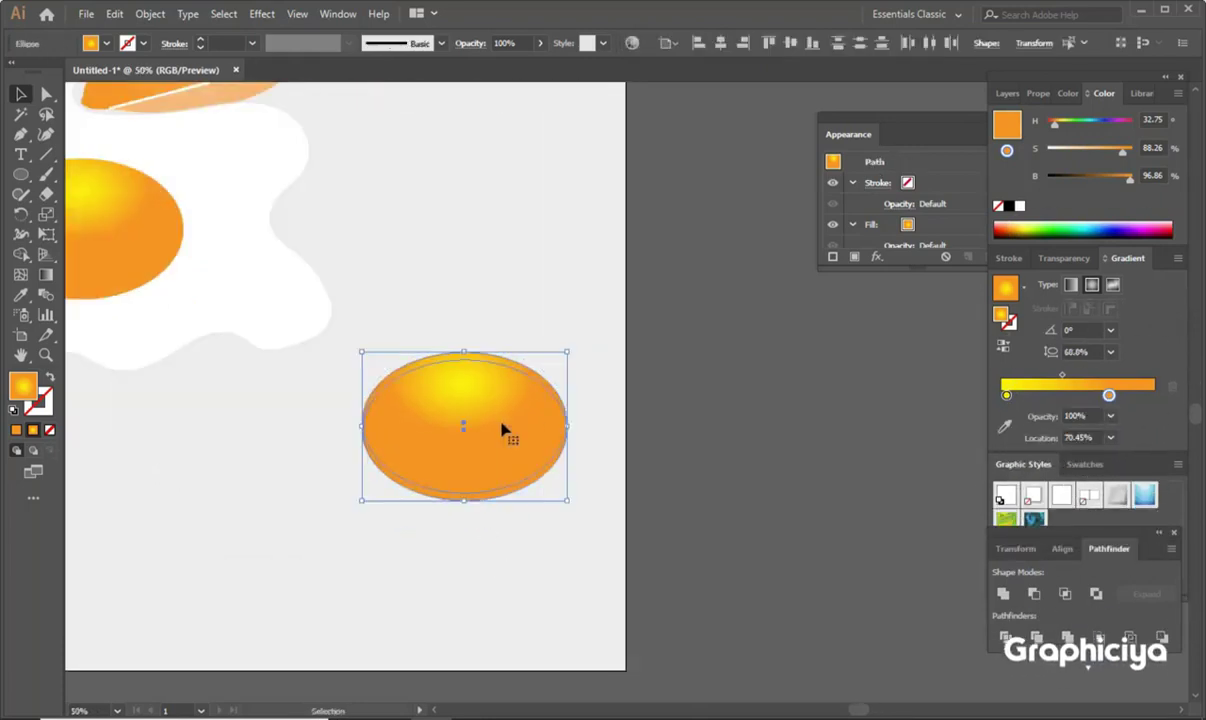
pyautogui.click(1034, 593)
# Step: Apply a 23.9-pixel Gaussian Blur to the orange crescent
pyautogui.scroll(-1, 866, 565)
pyautogui.click(866, 565)
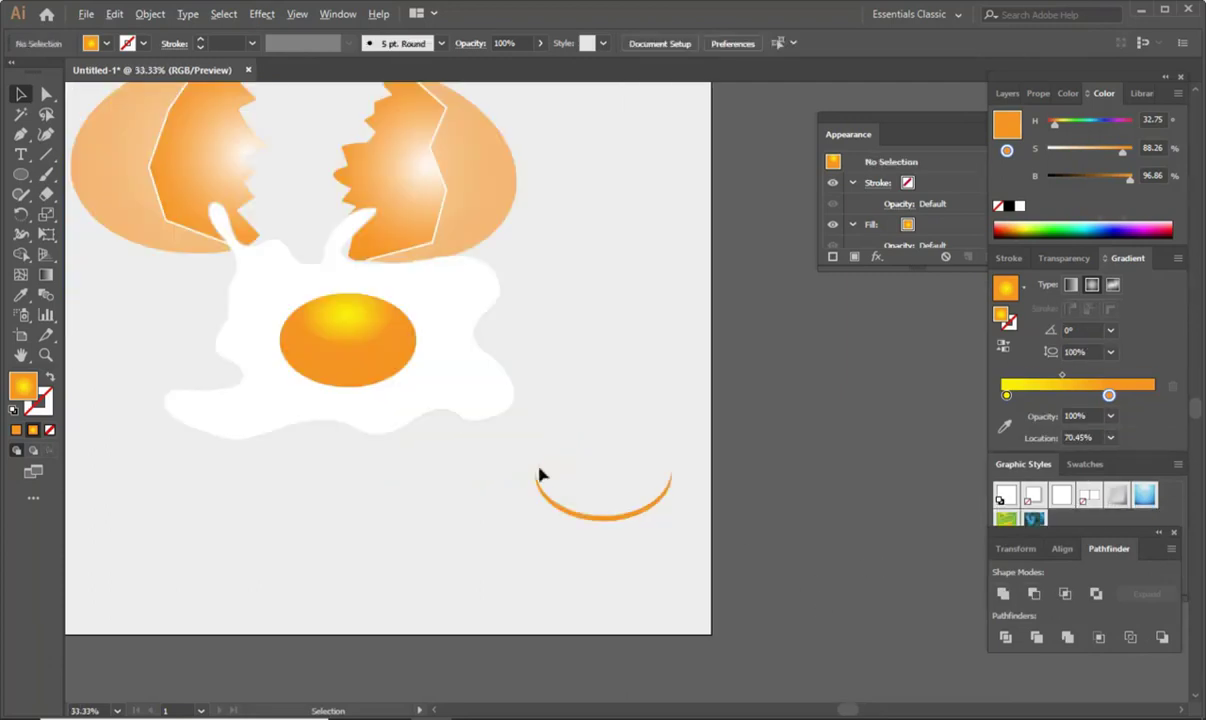
pyautogui.click(582, 518)
pyautogui.click(262, 14)
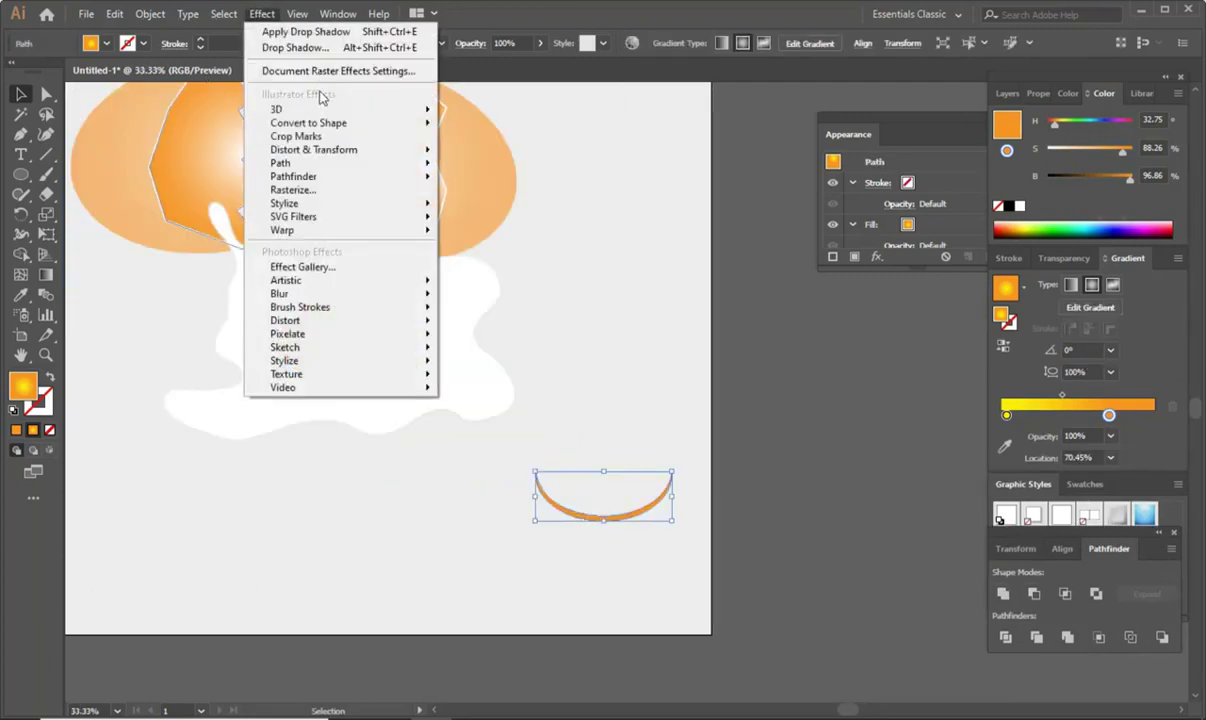
pyautogui.click(468, 298)
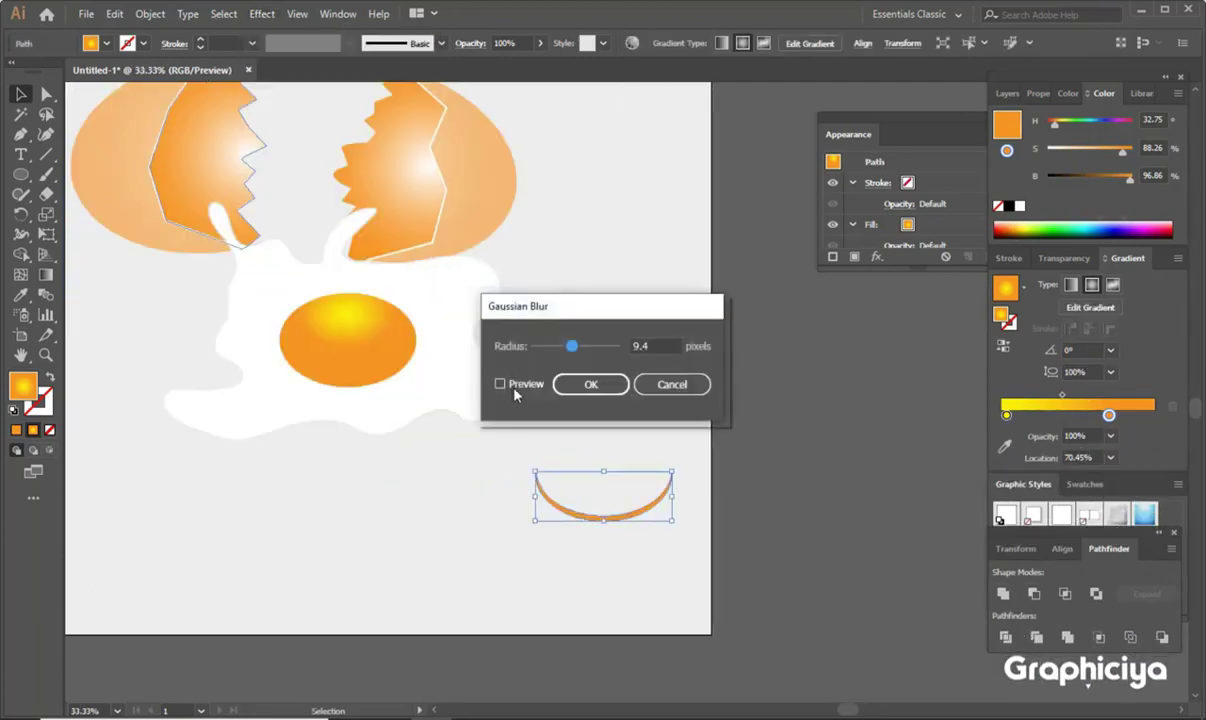
pyautogui.moveTo(571, 346); pyautogui.dragTo(584, 346)
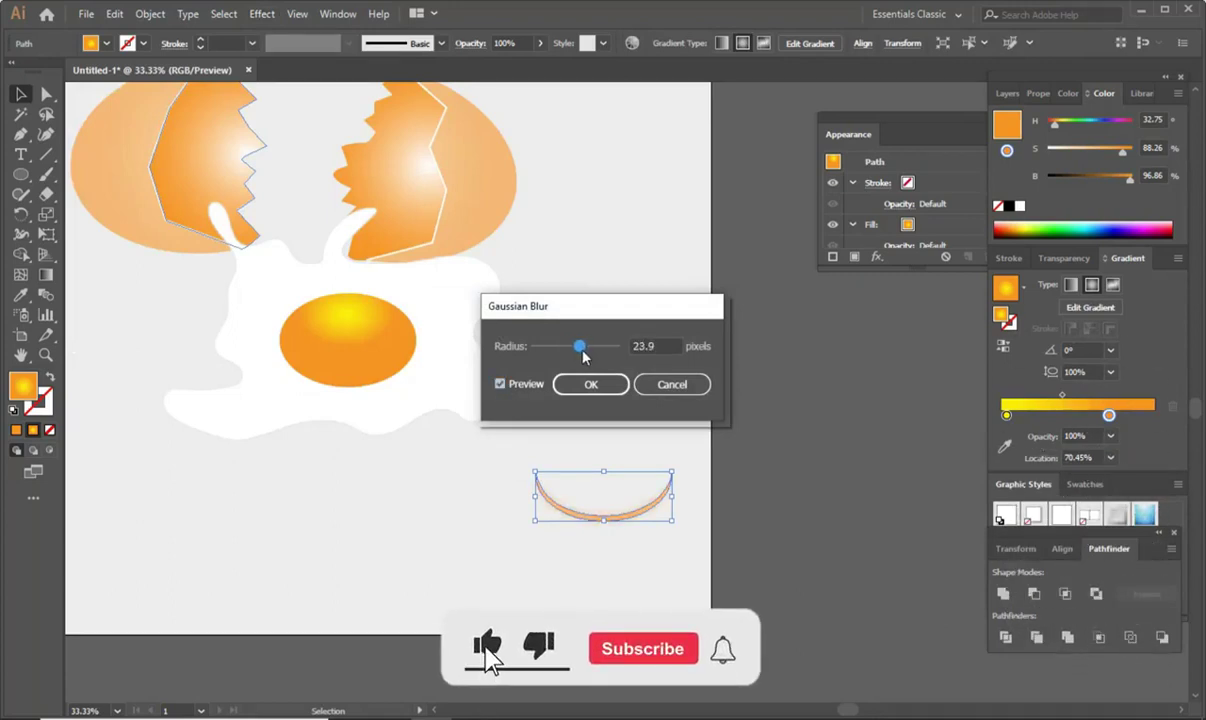
pyautogui.click(590, 388)
# Step: Move the blurred crescent under the yolk as a soft shadow
pyautogui.click(565, 430)
pyautogui.moveTo(572, 518); pyautogui.dragTo(323, 397)
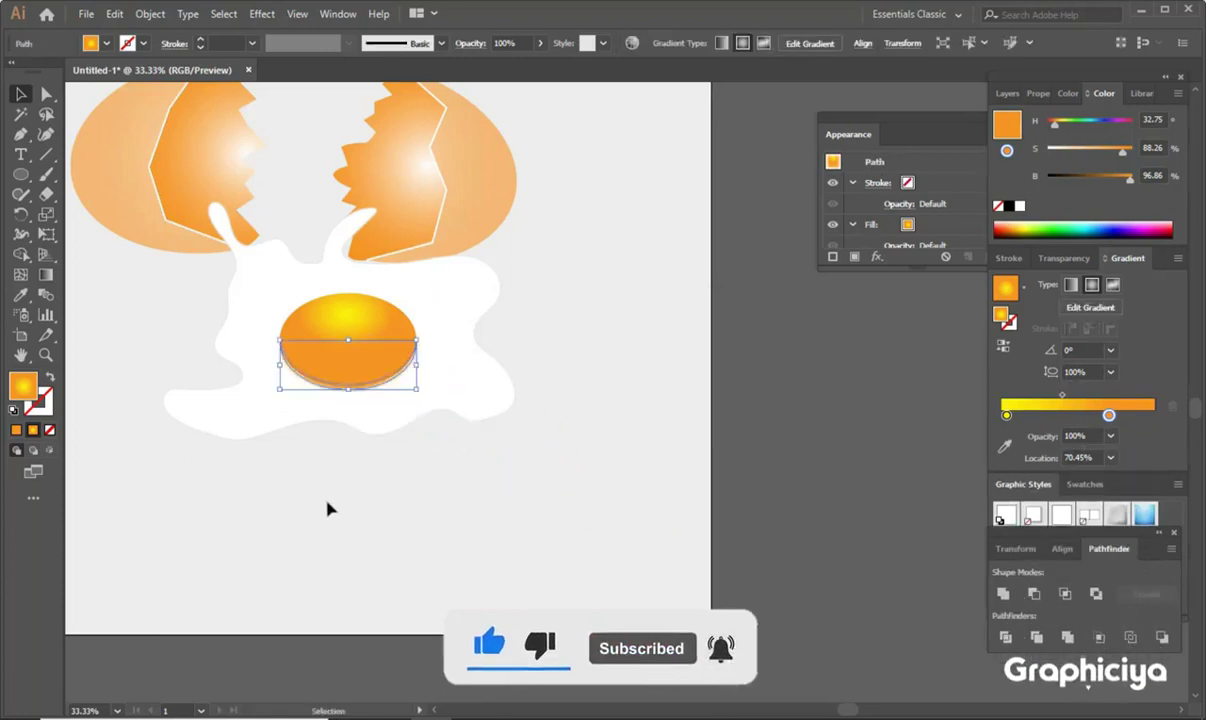
pyautogui.click(335, 503)
pyautogui.scroll(-2, 361, 488)
pyautogui.moveTo(369, 518); pyautogui.dragTo(396, 469)
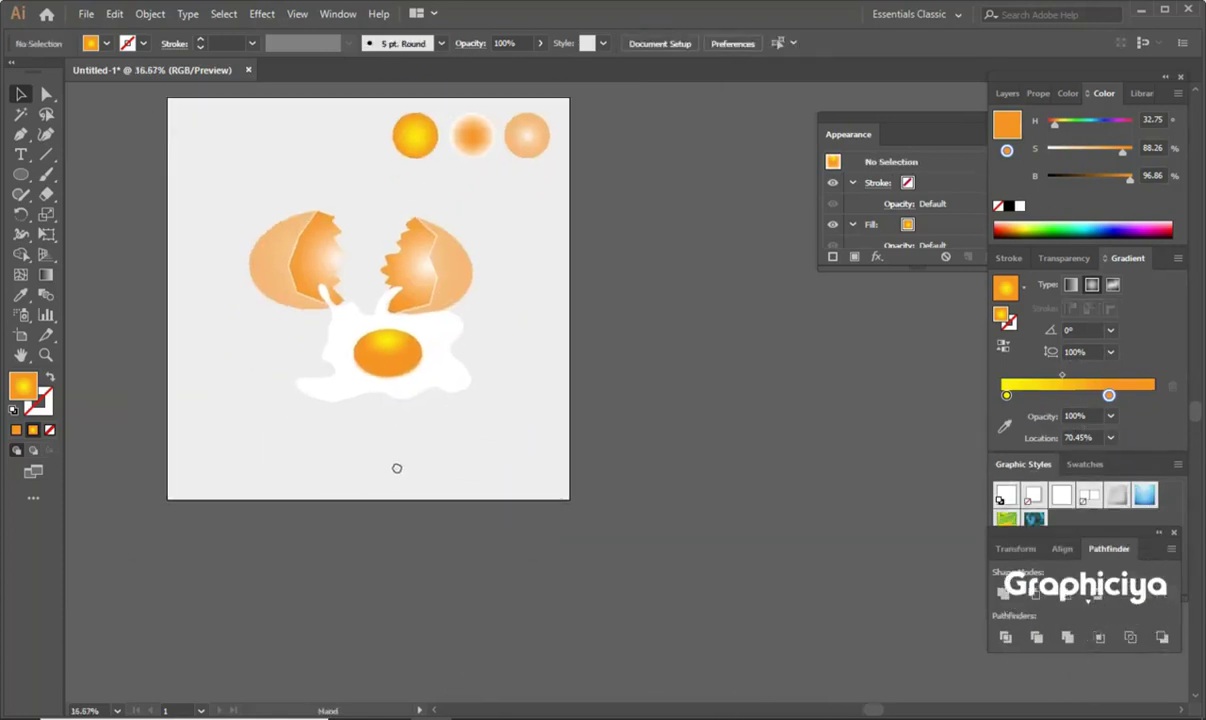
pyautogui.scroll(-1, 391, 463)
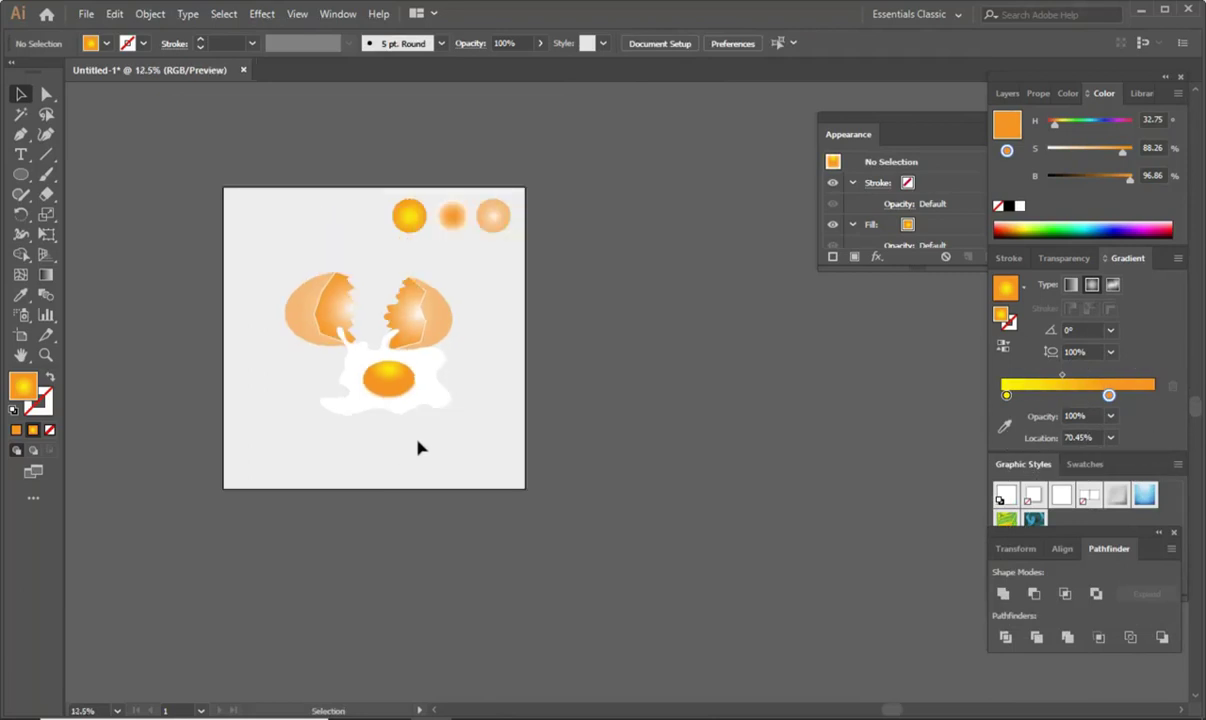
pyautogui.click(436, 411)
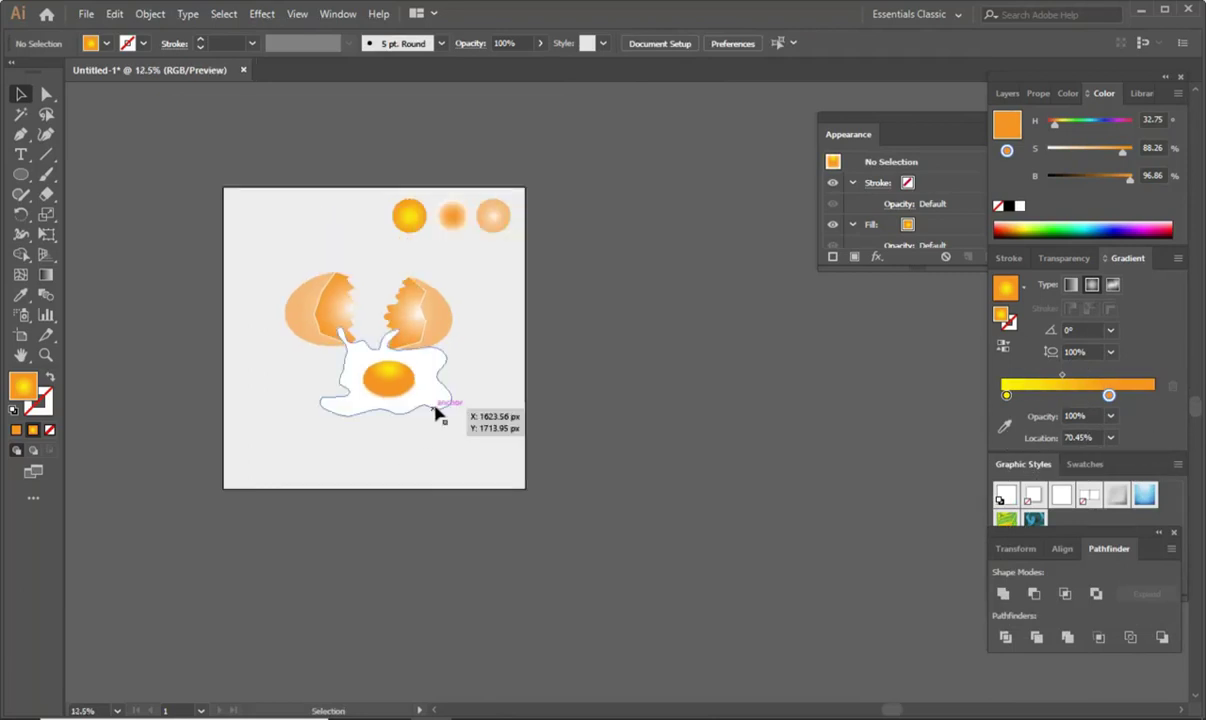
pyautogui.click(262, 14)
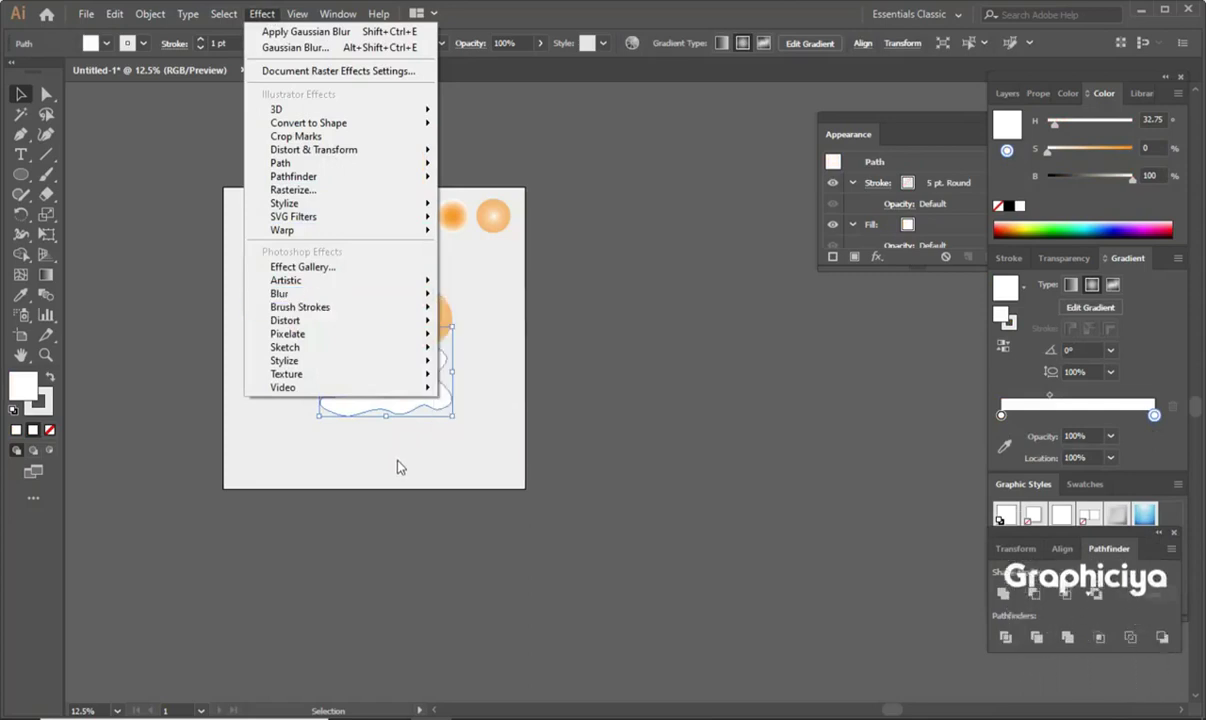
pyautogui.click(362, 462)
pyautogui.click(431, 476)
pyautogui.scroll(1, 546, 468)
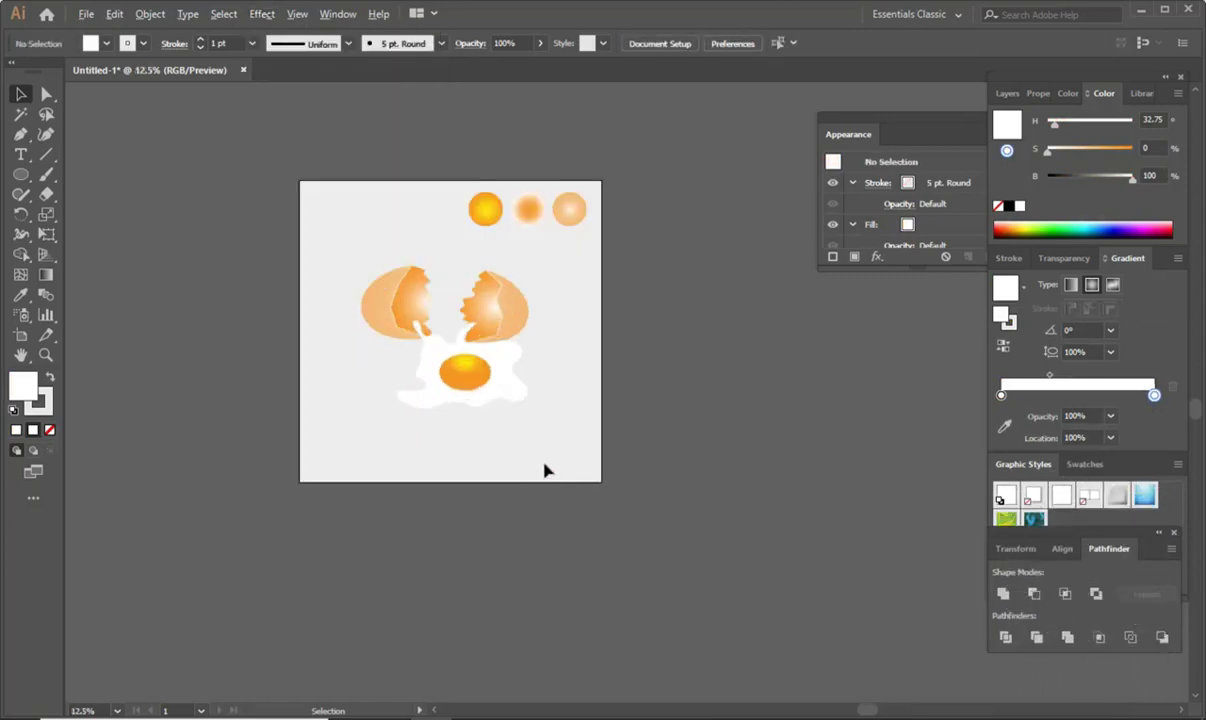
pyautogui.scroll(1, 487, 450)
# Step: Alt-drag an offset egg-white copy and subtract it with Minus Front into white slivers
pyautogui.scroll(1, 358, 352)
pyautogui.moveTo(358, 352)
pyautogui.mouseDown()
pyautogui.moveTo(592, 403)
pyautogui.moveTo(571, 439)
pyautogui.moveTo(572, 471)
pyautogui.moveTo(540, 420)
pyautogui.mouseUp()
pyautogui.click(473, 476)
pyautogui.click(484, 422)
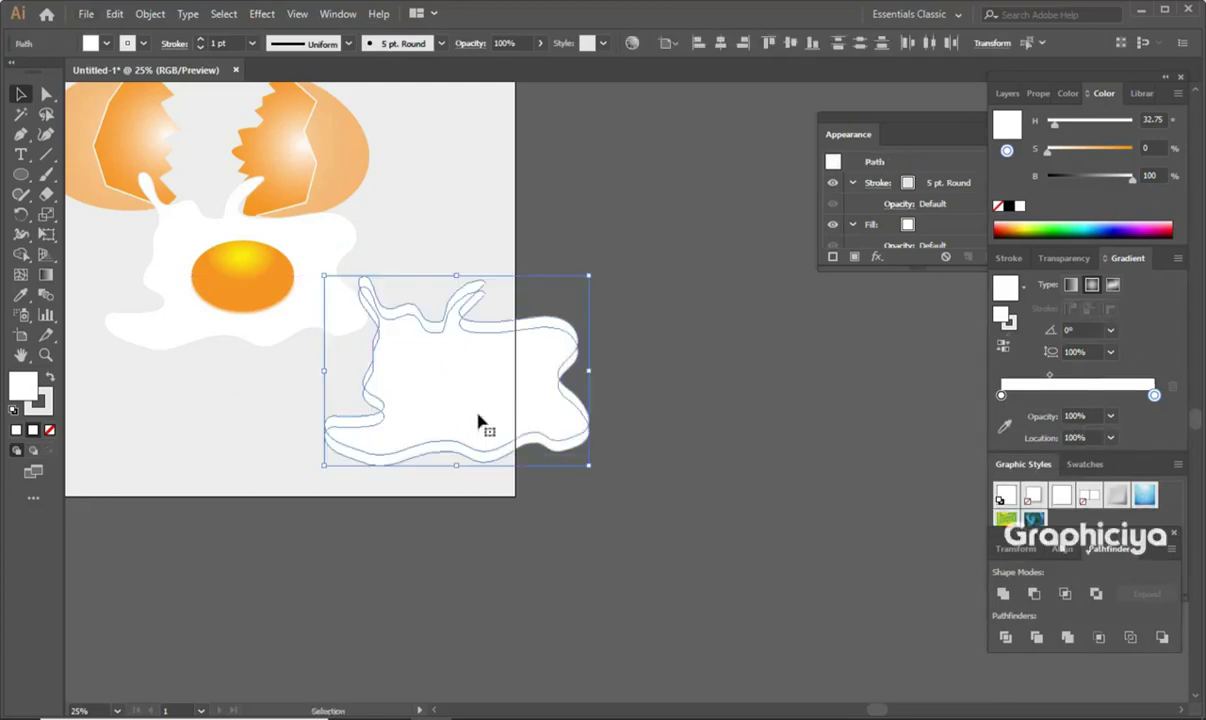
pyautogui.click(1034, 593)
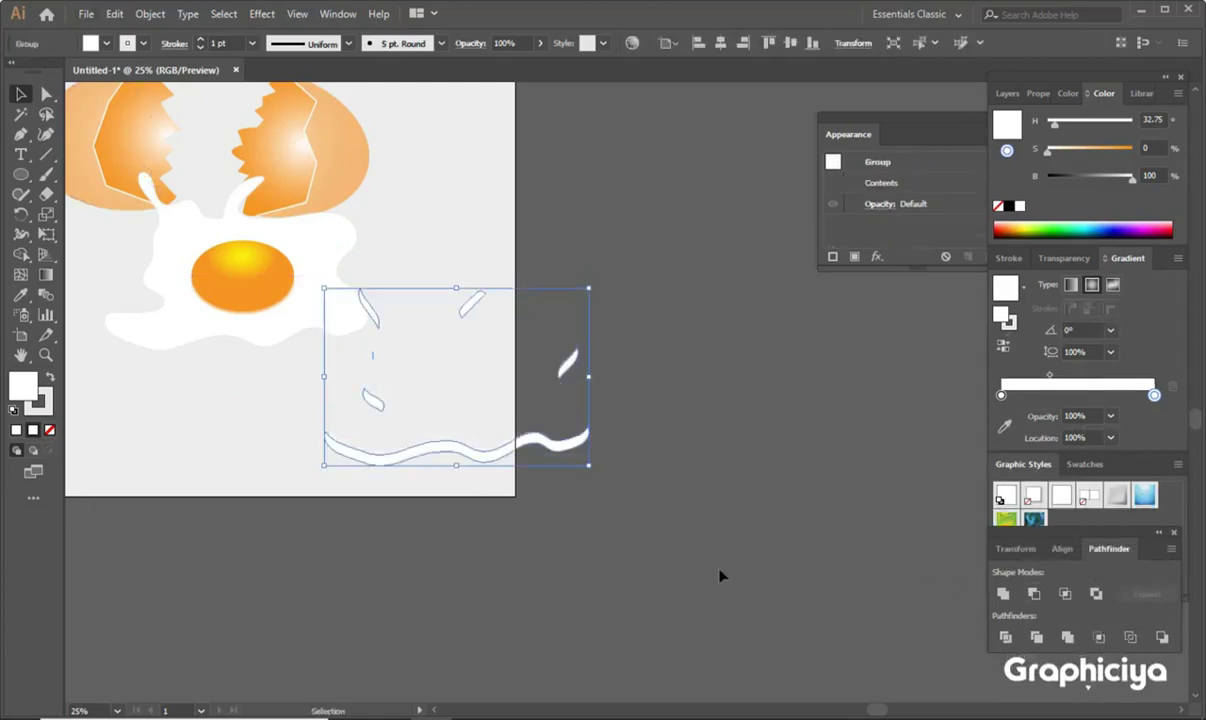
# Step: Ungroup the slivers and place the wavy piece along the egg white's bottom edge
pyautogui.hotkey('ctrl', '-')
pyautogui.click(693, 537)
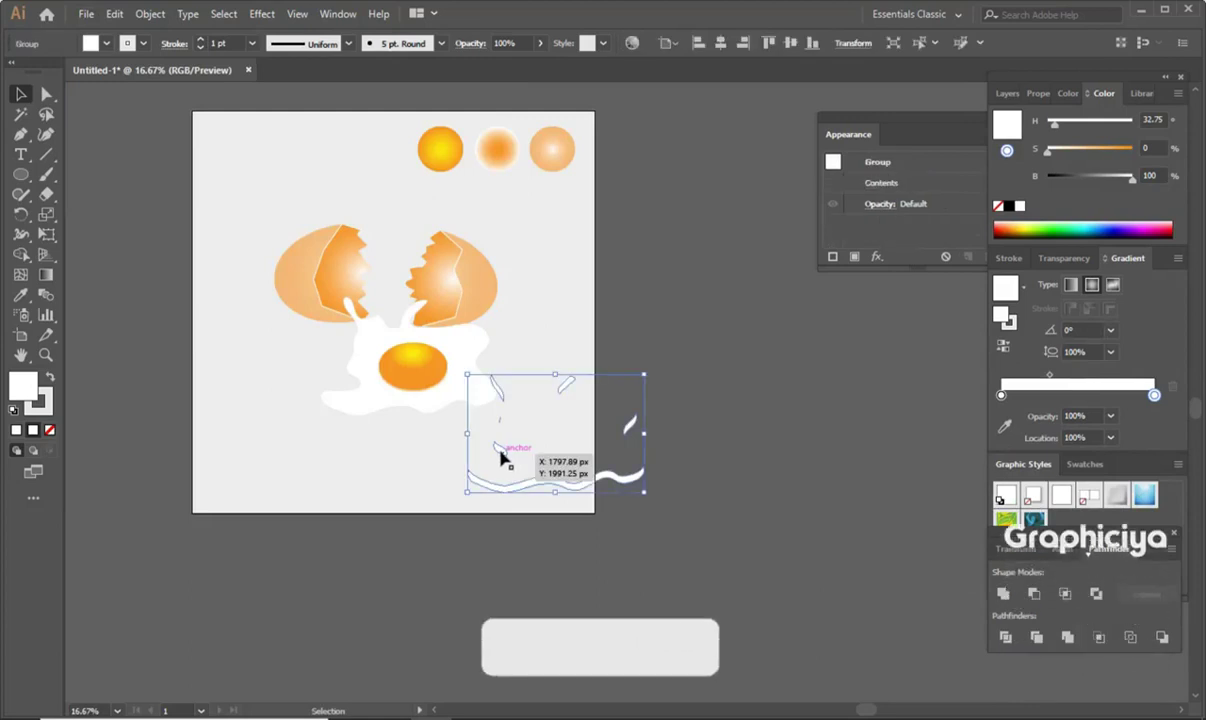
pyautogui.rightClick(501, 456)
pyautogui.click(503, 322)
pyautogui.click(475, 456)
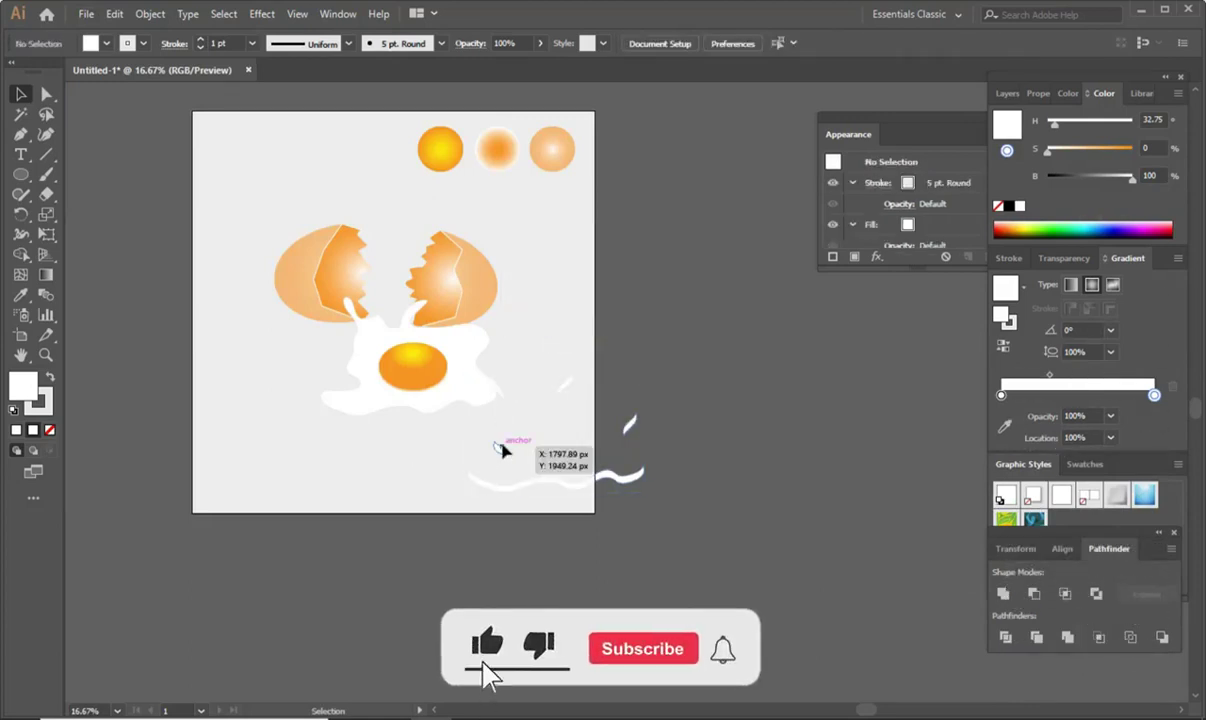
pyautogui.click(500, 397)
pyautogui.click(548, 400)
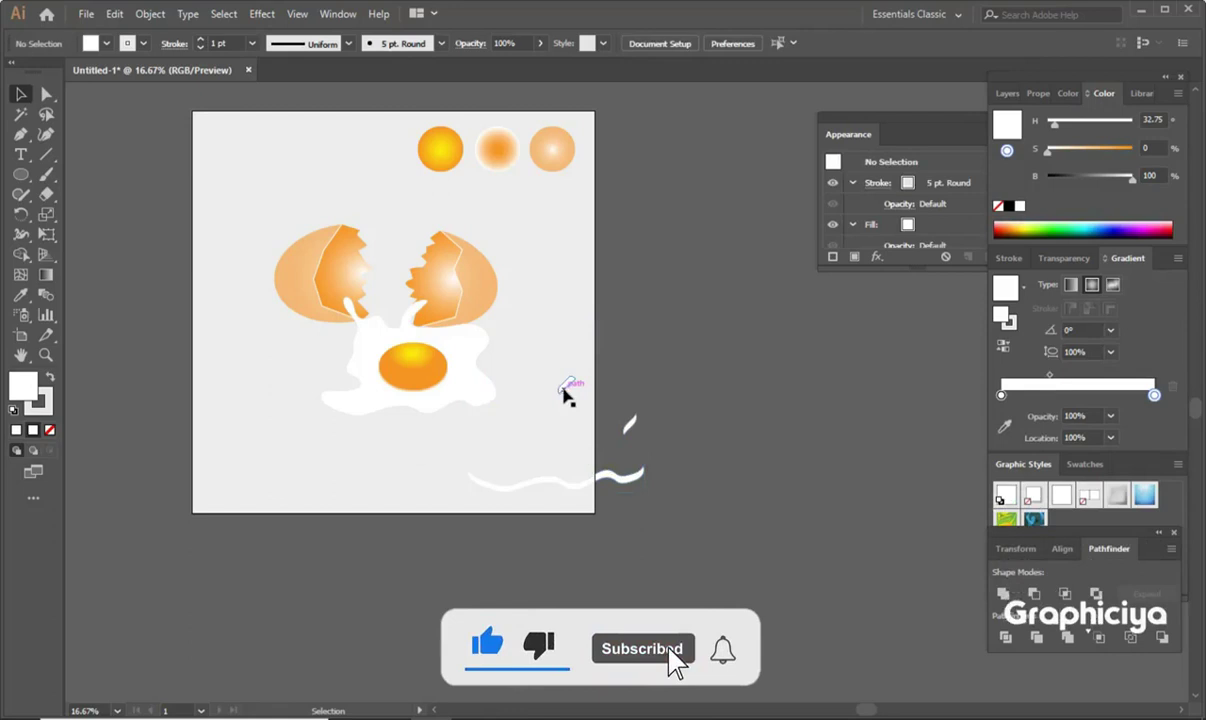
pyautogui.moveTo(560, 488); pyautogui.dragTo(420, 427)
pyautogui.click(262, 13)
pyautogui.moveTo(284, 203)
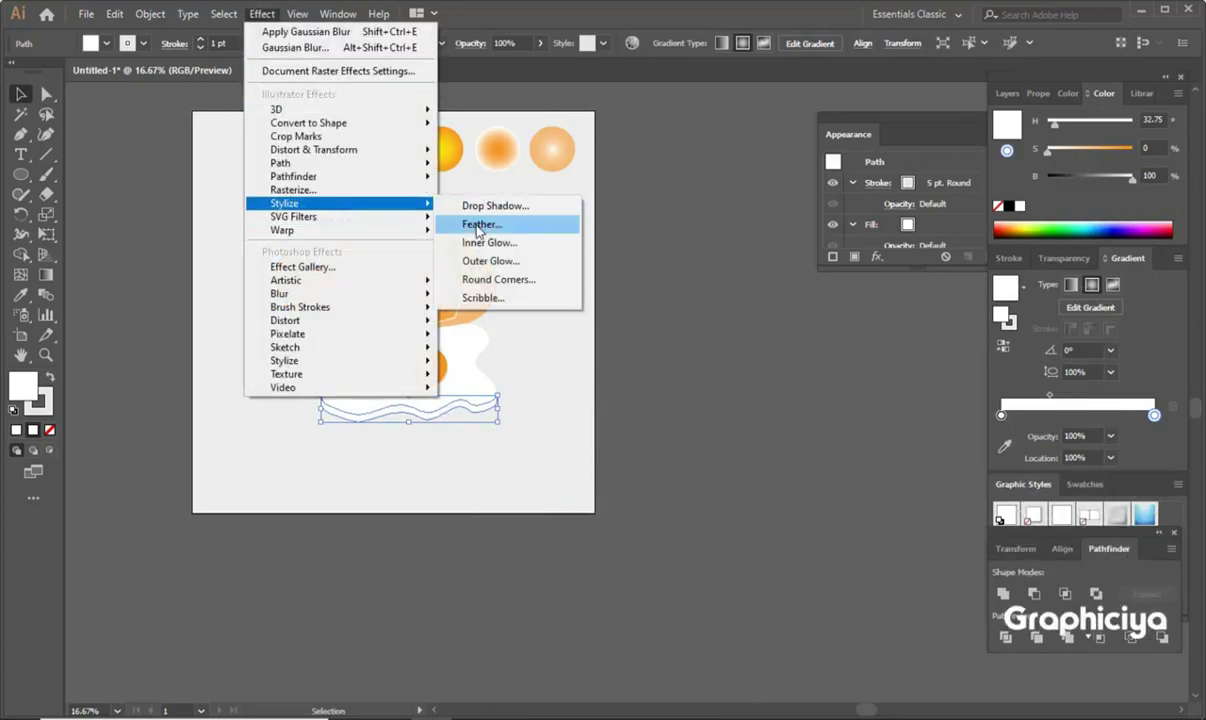
pyautogui.click(476, 297)
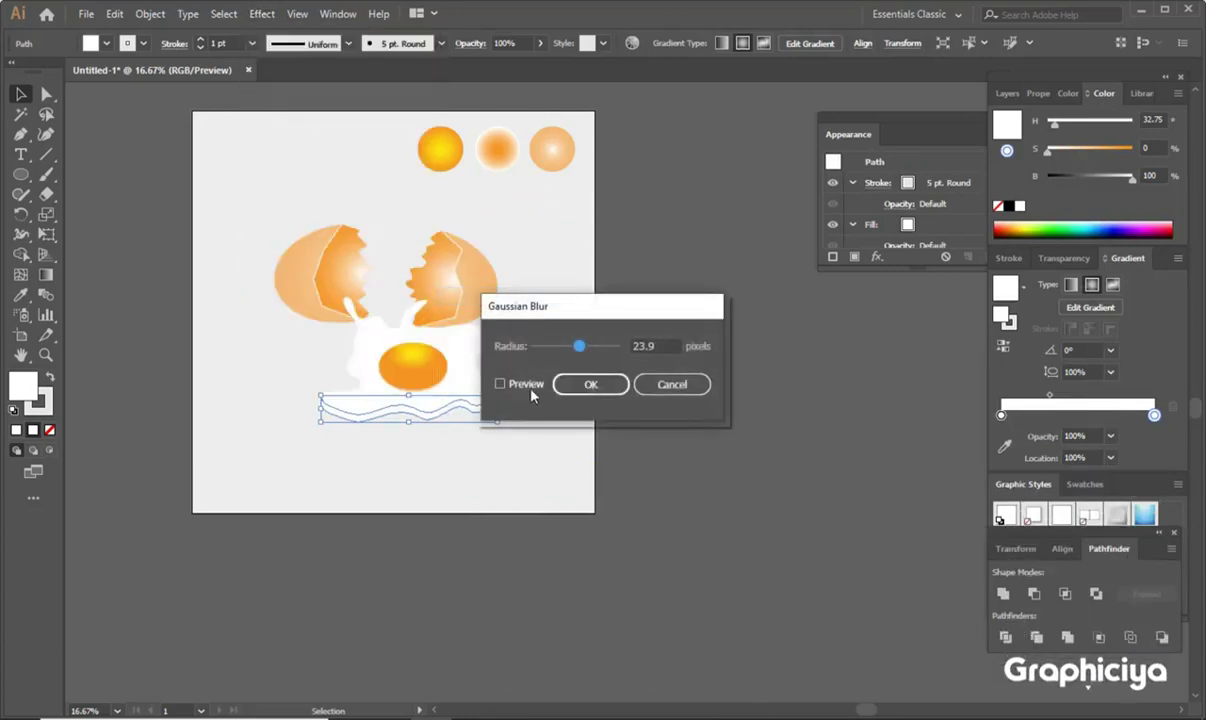
pyautogui.click(532, 390)
pyautogui.click(588, 384)
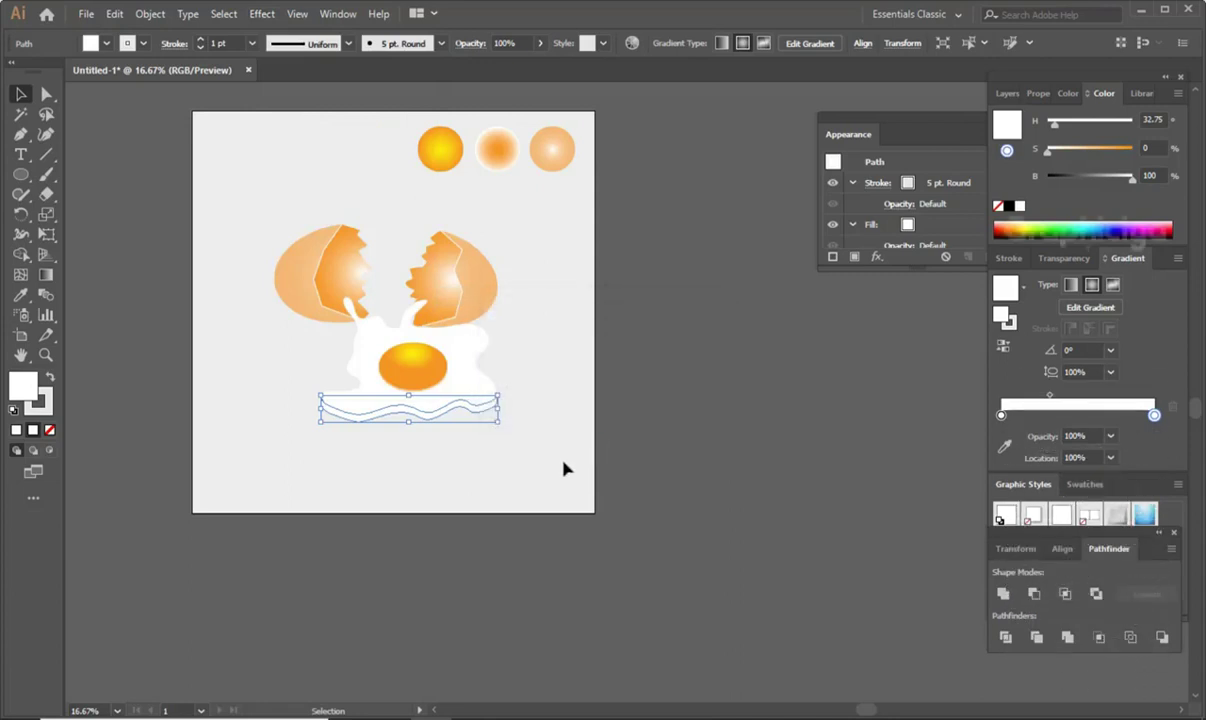
pyautogui.click(538, 472)
pyautogui.scroll(1, 490, 460)
pyautogui.scroll(1, 487, 425)
pyautogui.scroll(-1, 495, 425)
pyautogui.click(437, 407)
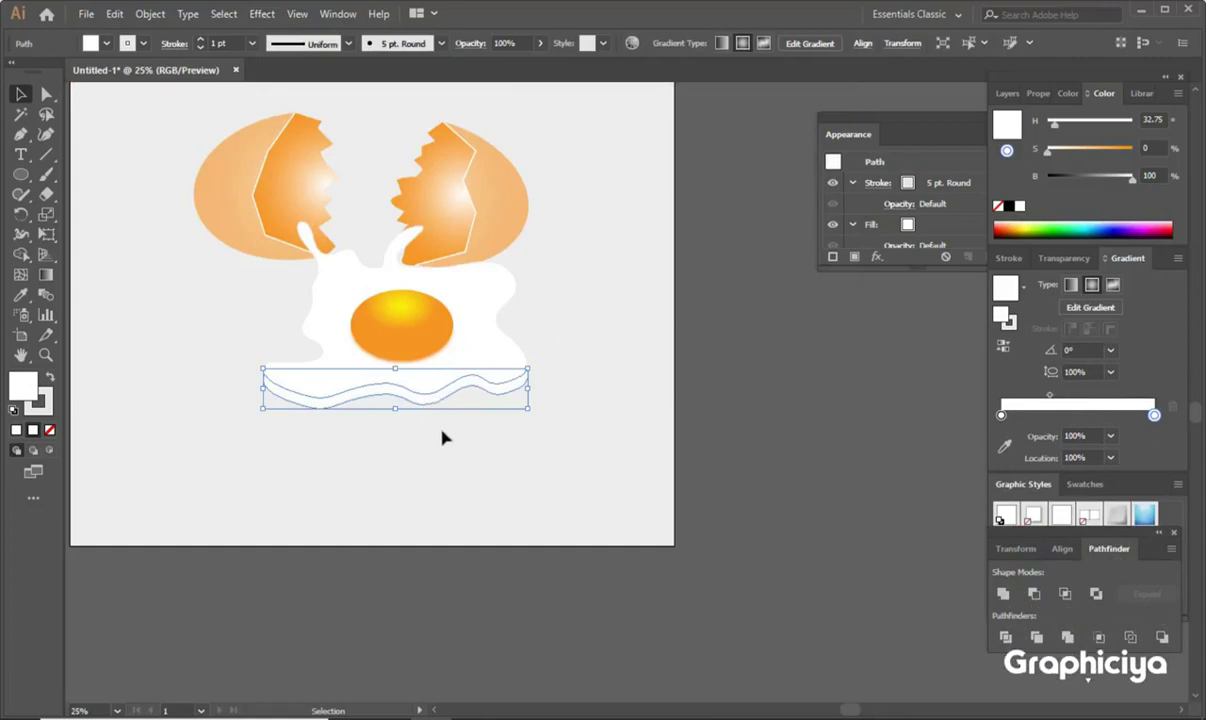
pyautogui.click(447, 434)
pyautogui.scroll(-2, 449, 437)
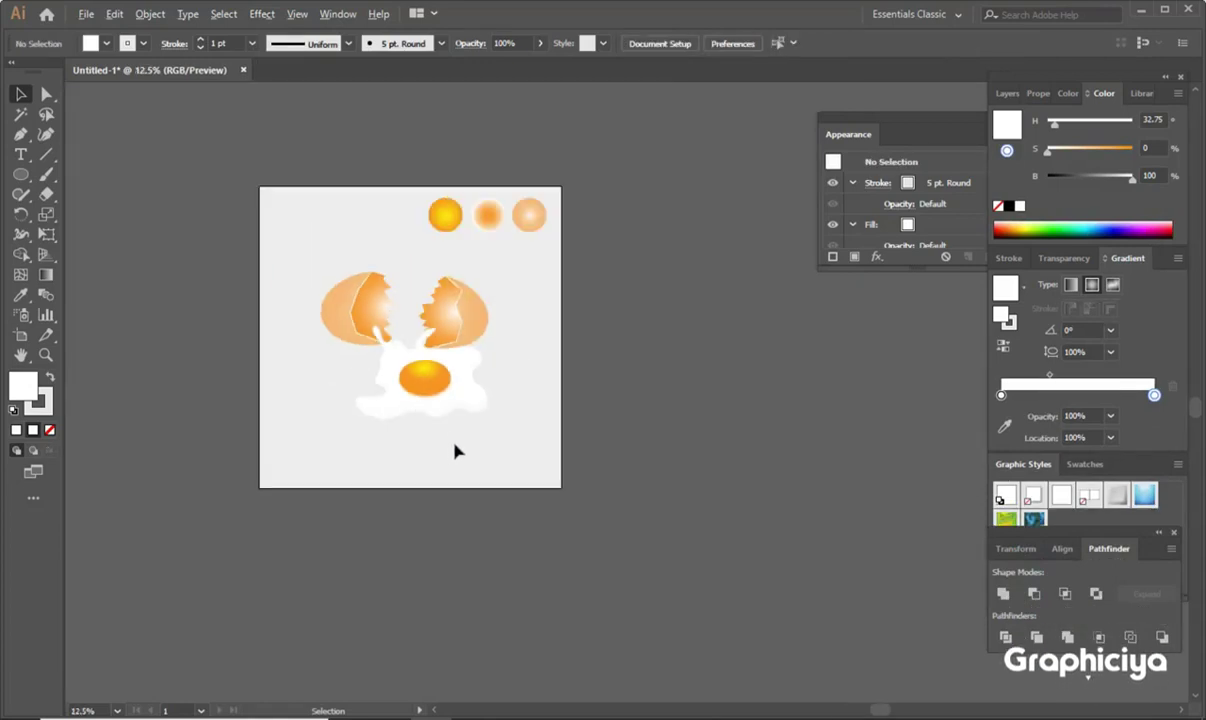
pyautogui.scroll(1, 455, 451)
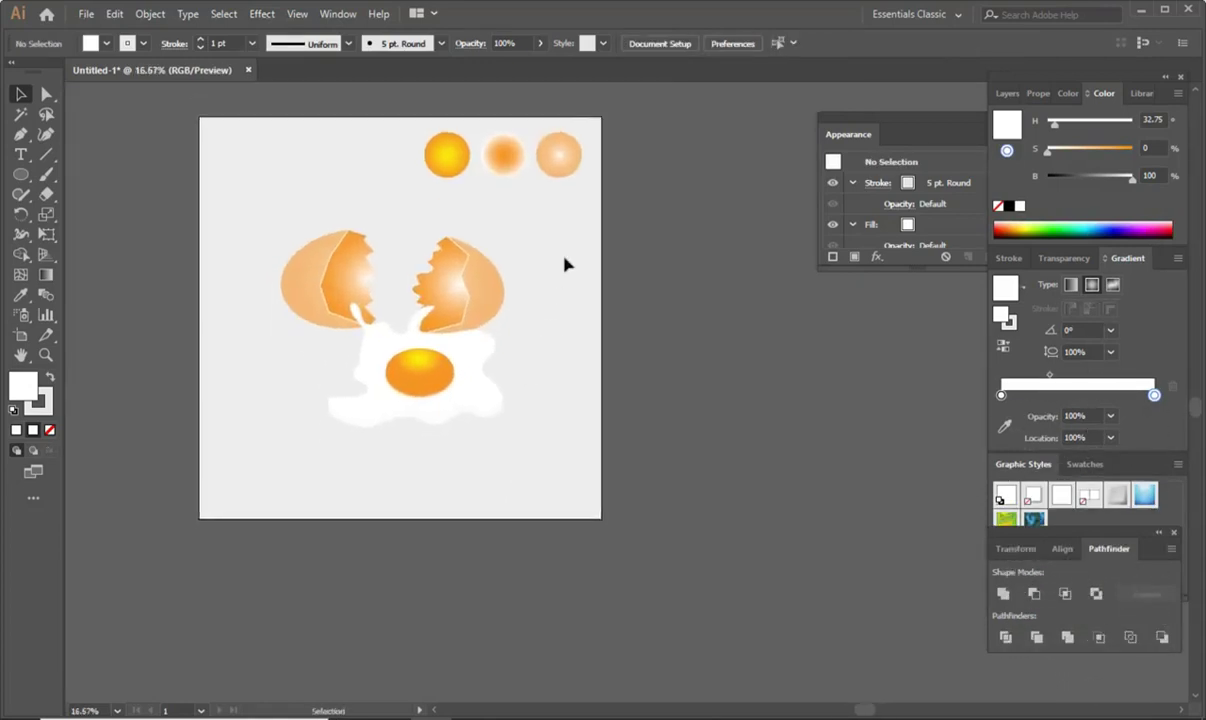
# Step: Group and enlarge the egg to about 1774.65 × 1552.96 px; move the three circles off-artboard
pyautogui.moveTo(517, 431); pyautogui.dragTo(293, 204)
pyautogui.hotkey('ctrl', 'g')
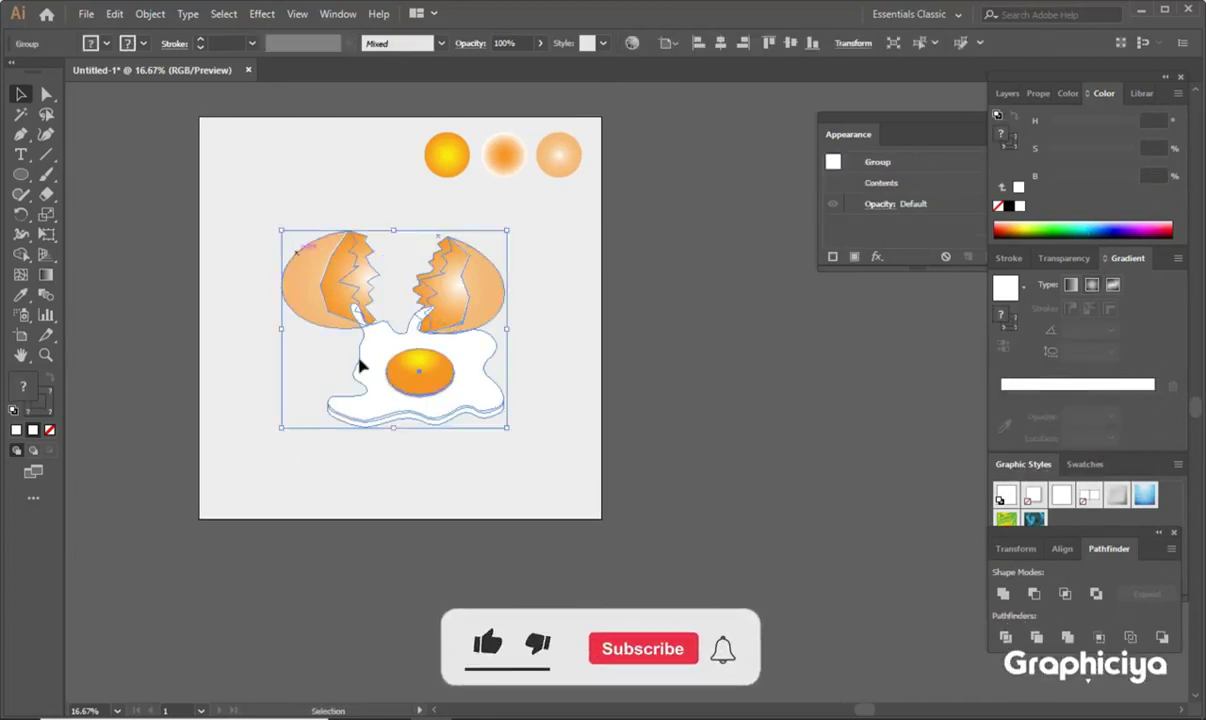
pyautogui.moveTo(508, 432); pyautogui.dragTo(575, 193)
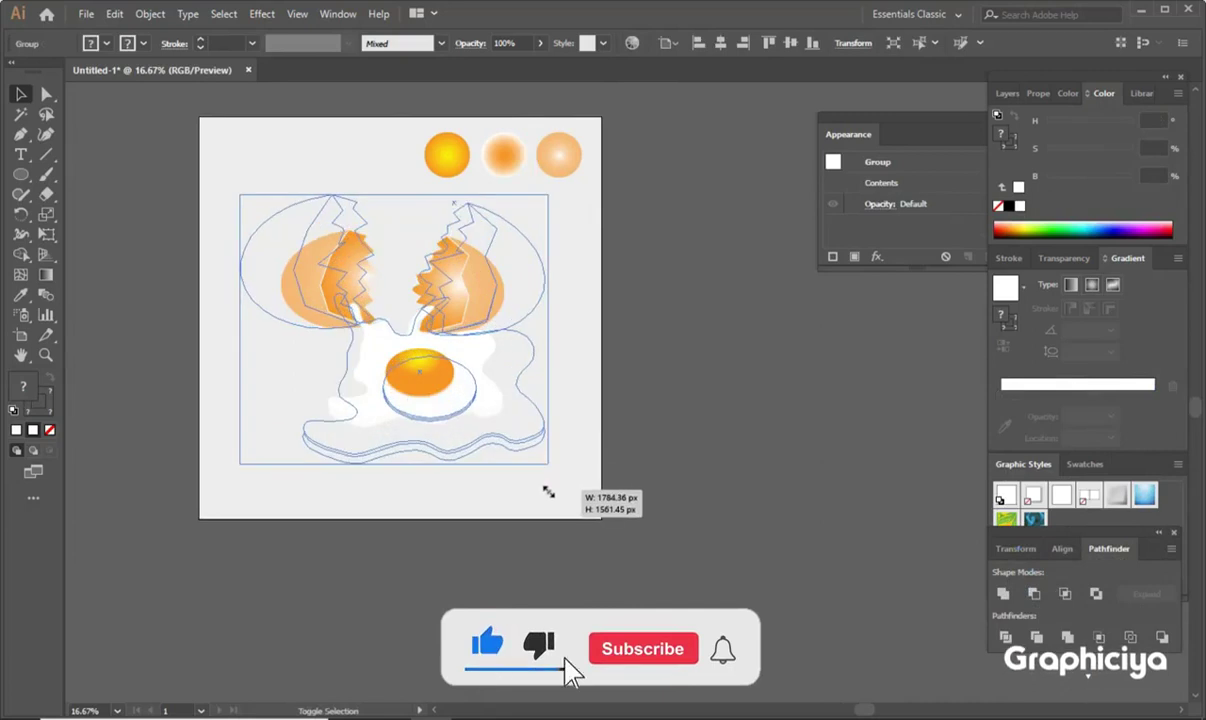
pyautogui.moveTo(637, 221); pyautogui.dragTo(398, 118)
pyautogui.click(614, 331)
pyautogui.moveTo(452, 153); pyautogui.dragTo(688, 176)
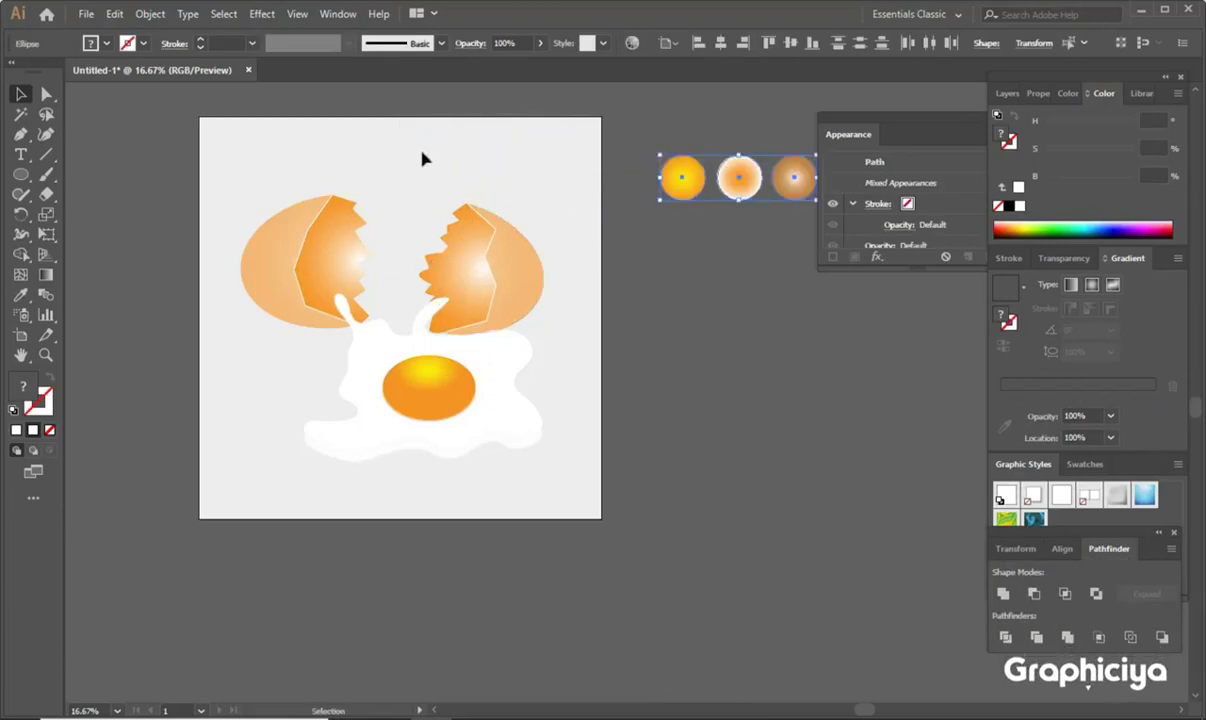
pyautogui.scroll(-1, 365, 145)
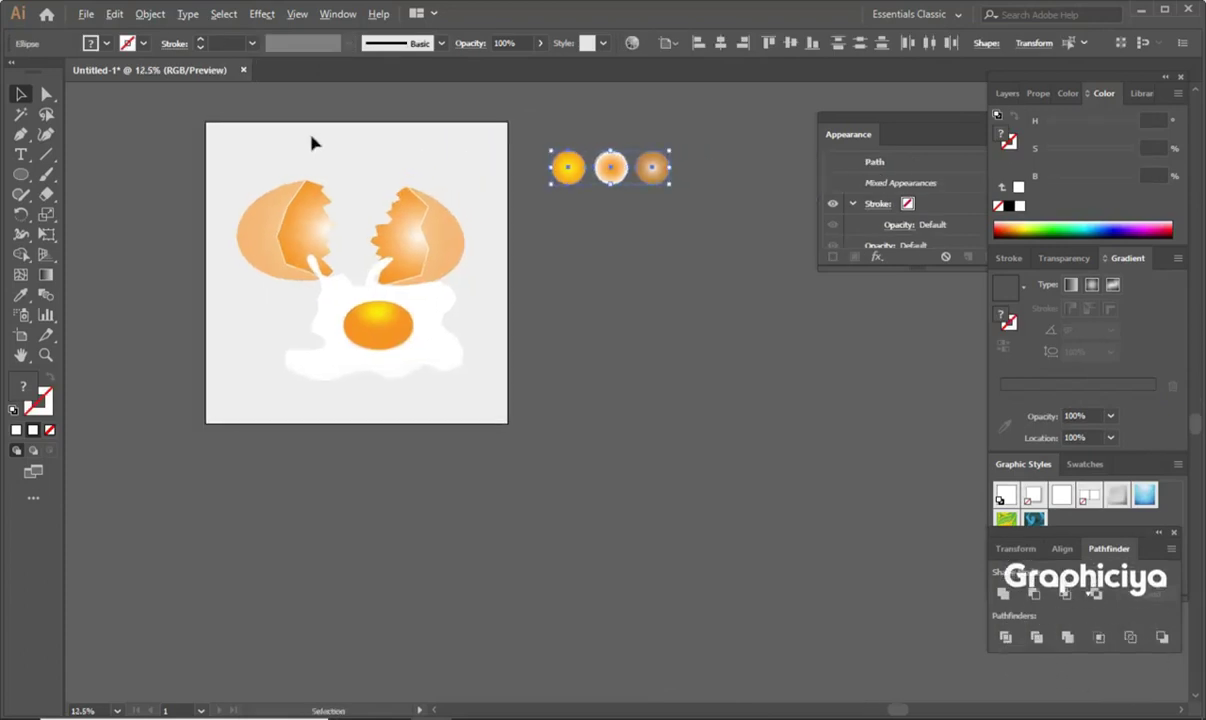
# Step: Draw an artboard-sized rectangle with no fill and an orange stroke
pyautogui.moveTo(20, 174); pyautogui.dragTo(105, 170)
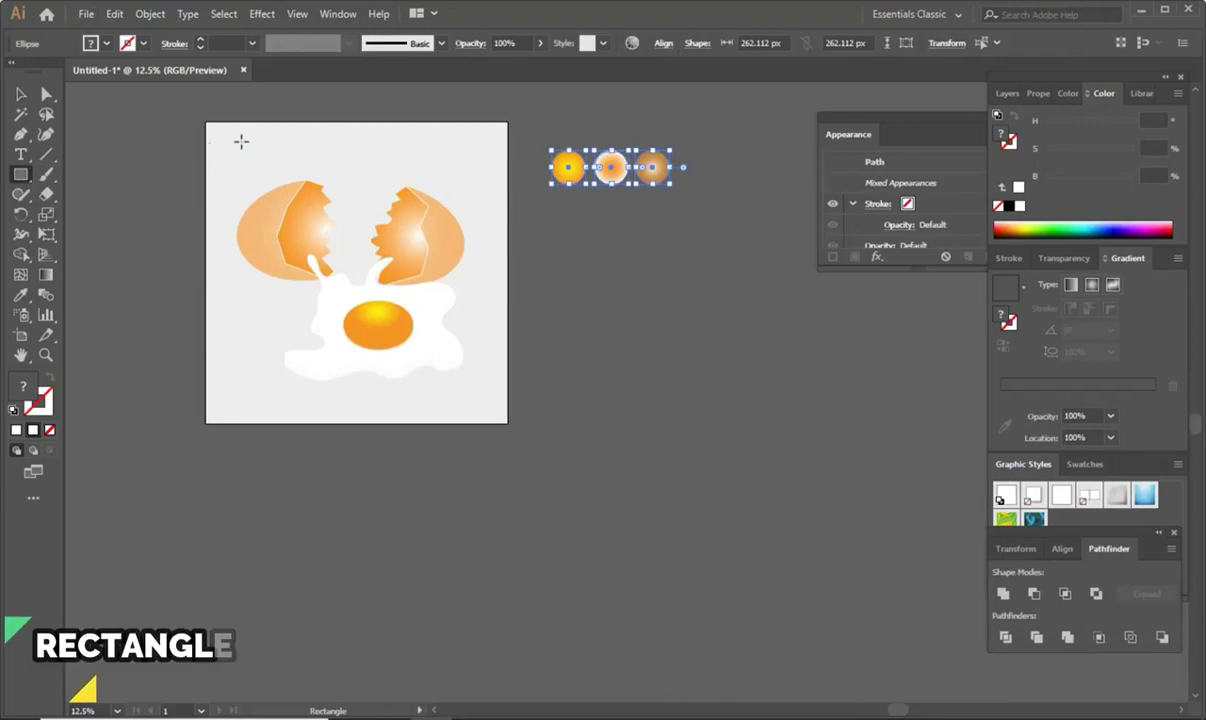
pyautogui.moveTo(206, 122)
pyautogui.mouseDown()
pyautogui.moveTo(374, 265)
pyautogui.moveTo(507, 423)
pyautogui.mouseUp()
pyautogui.click(49, 377)
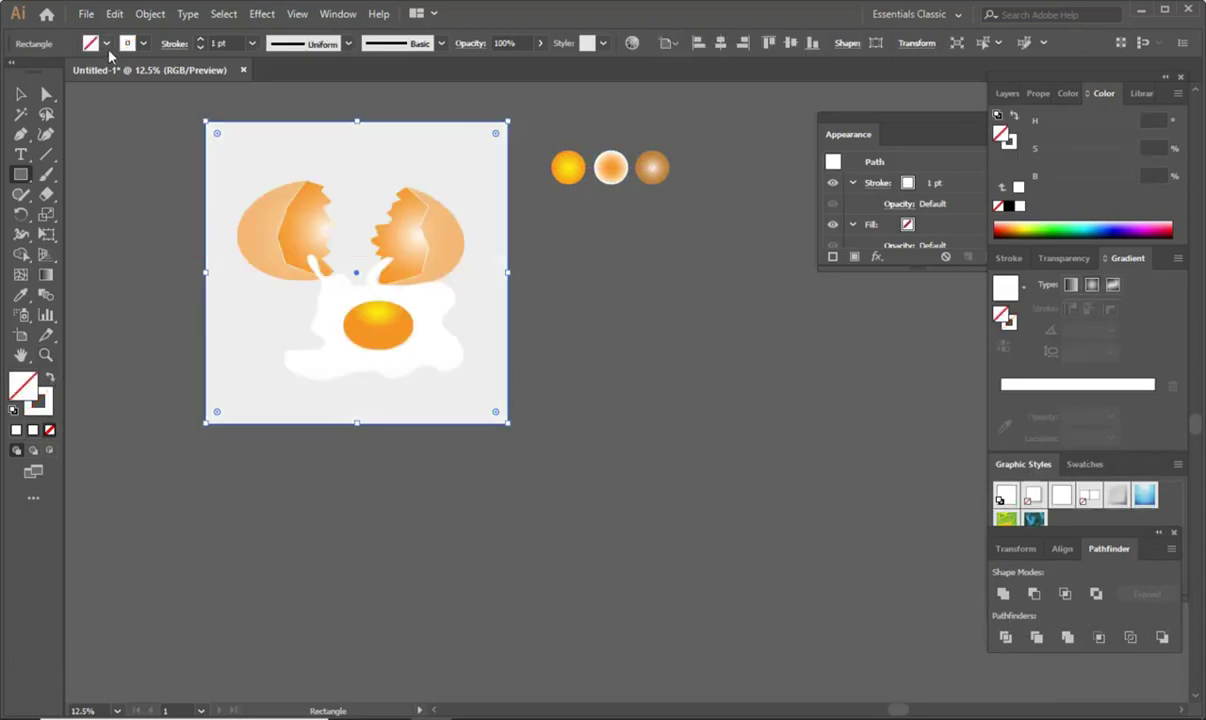
pyautogui.click(144, 44)
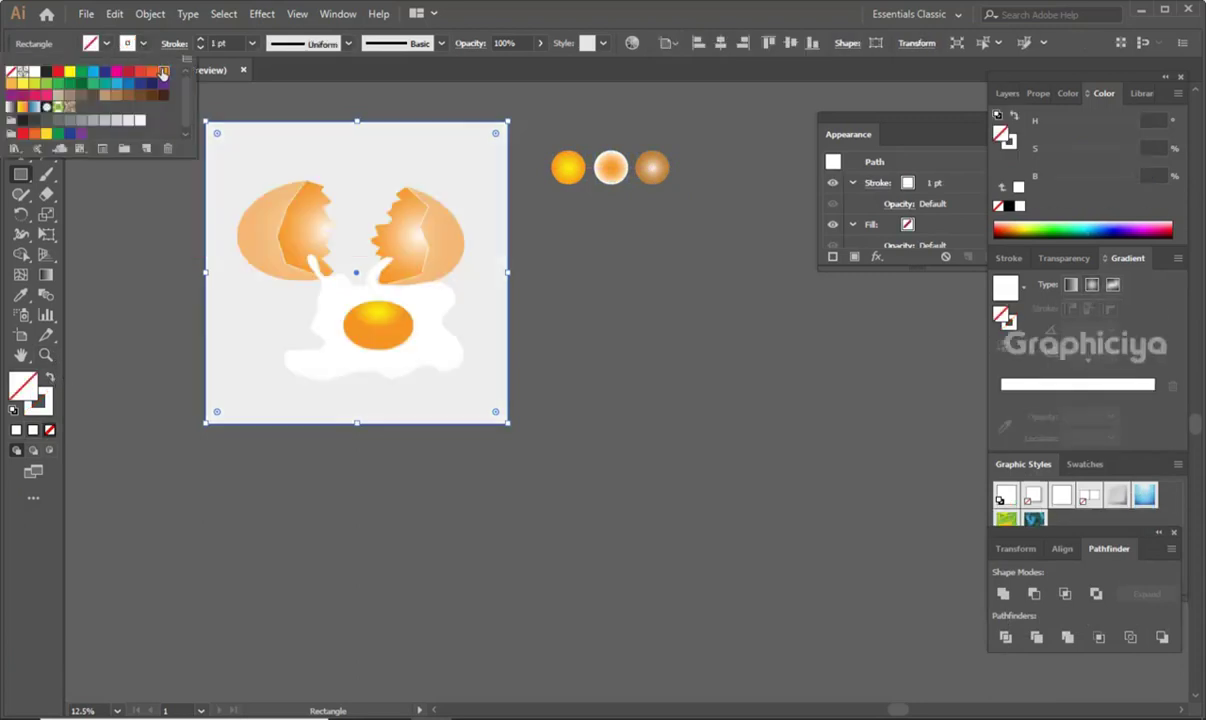
pyautogui.click(163, 73)
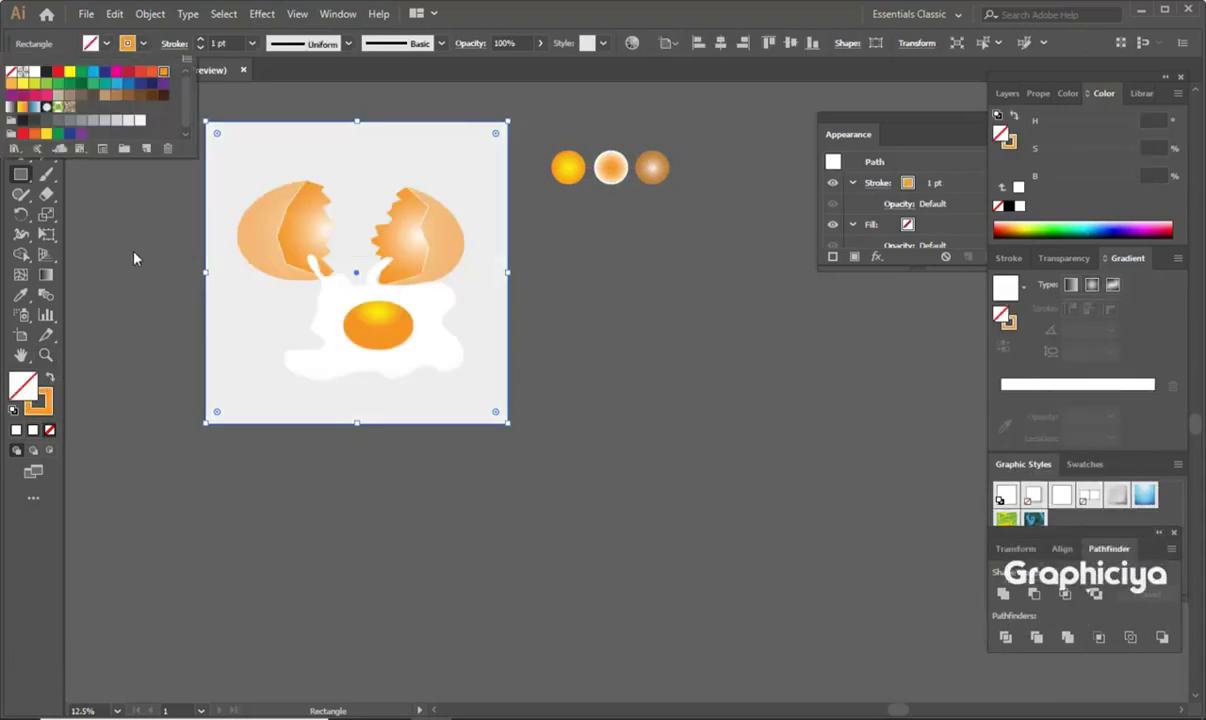
# Step: Set the frame's stroke weight to 12 pt, aligned inside the rectangle
pyautogui.click(201, 41)
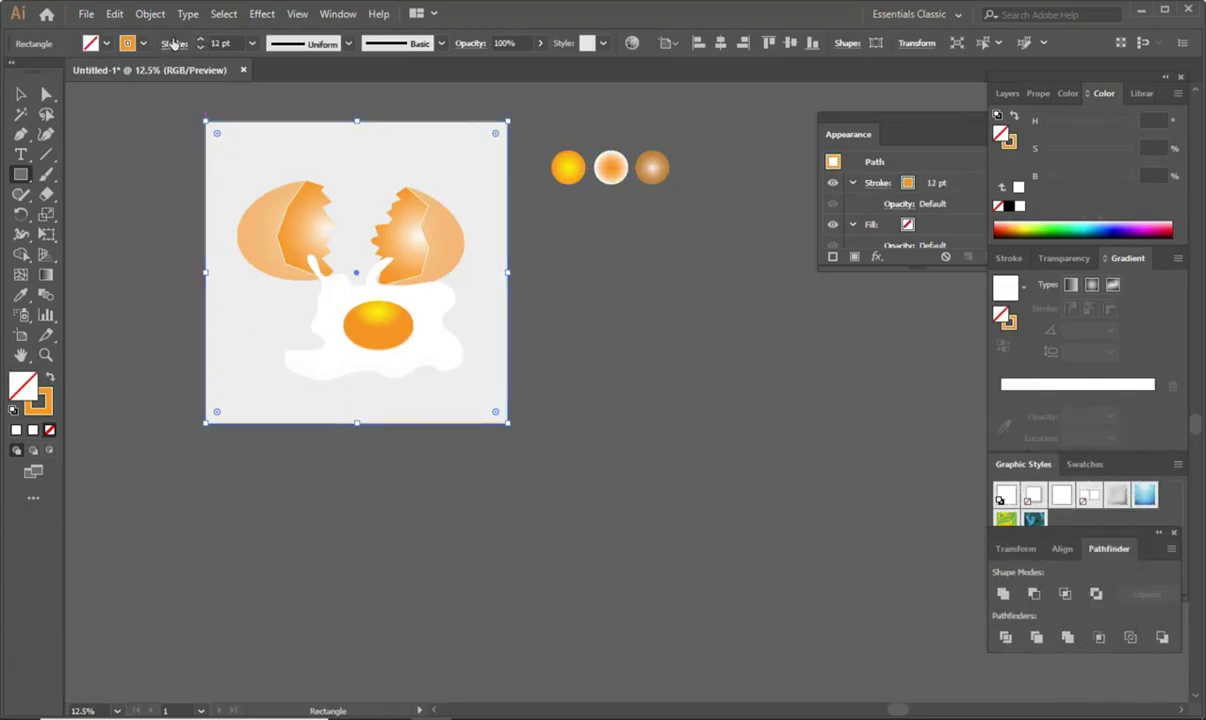
pyautogui.click(170, 43)
pyautogui.click(86, 130)
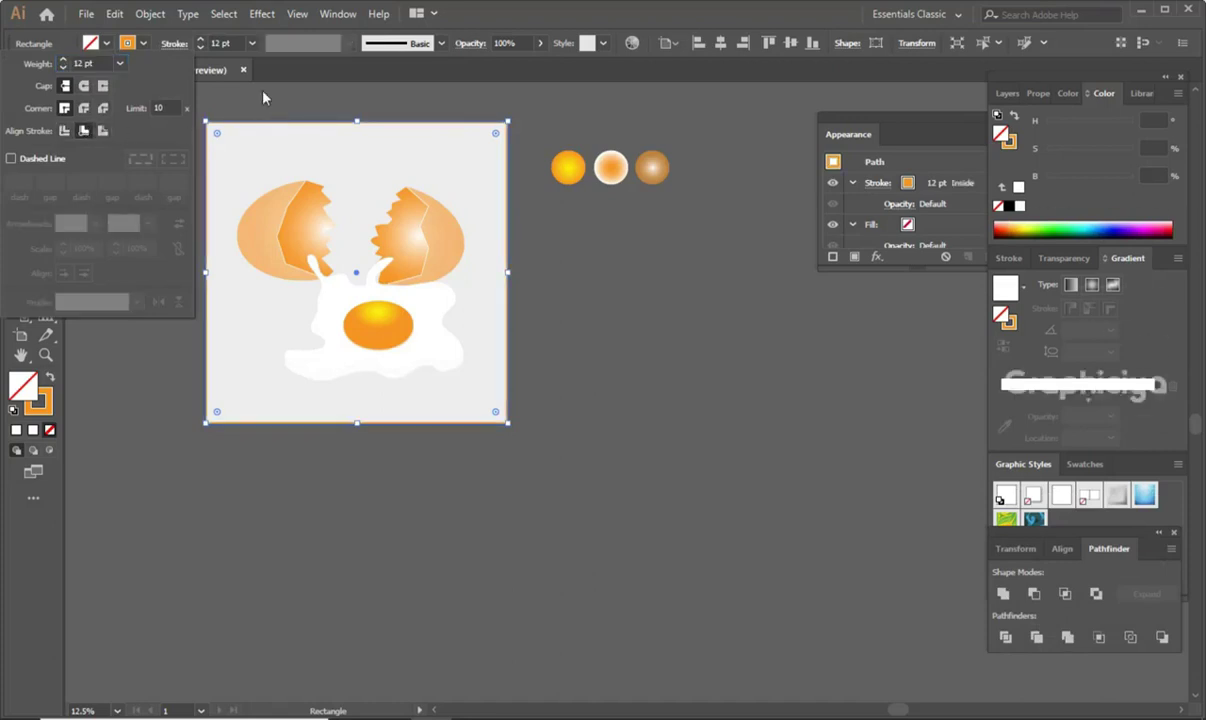
pyautogui.click(248, 85)
pyautogui.click(620, 392)
pyautogui.press('v')
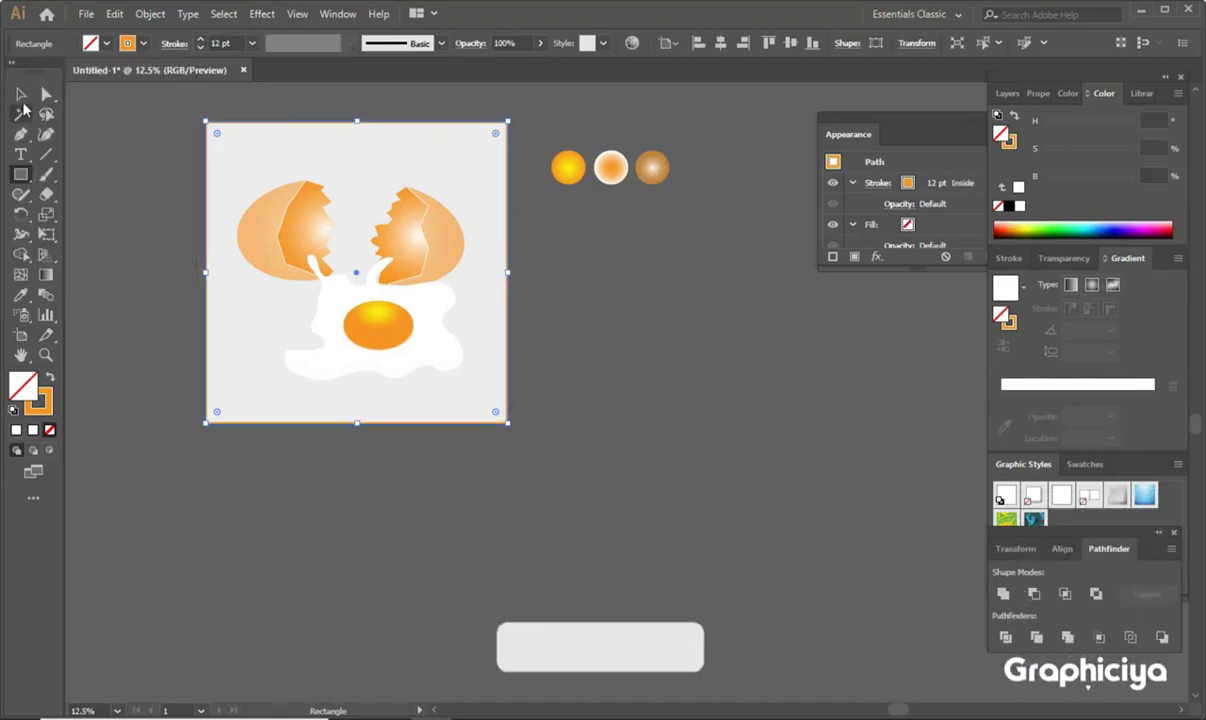
pyautogui.click(97, 180)
pyautogui.scroll(1, 110, 172)
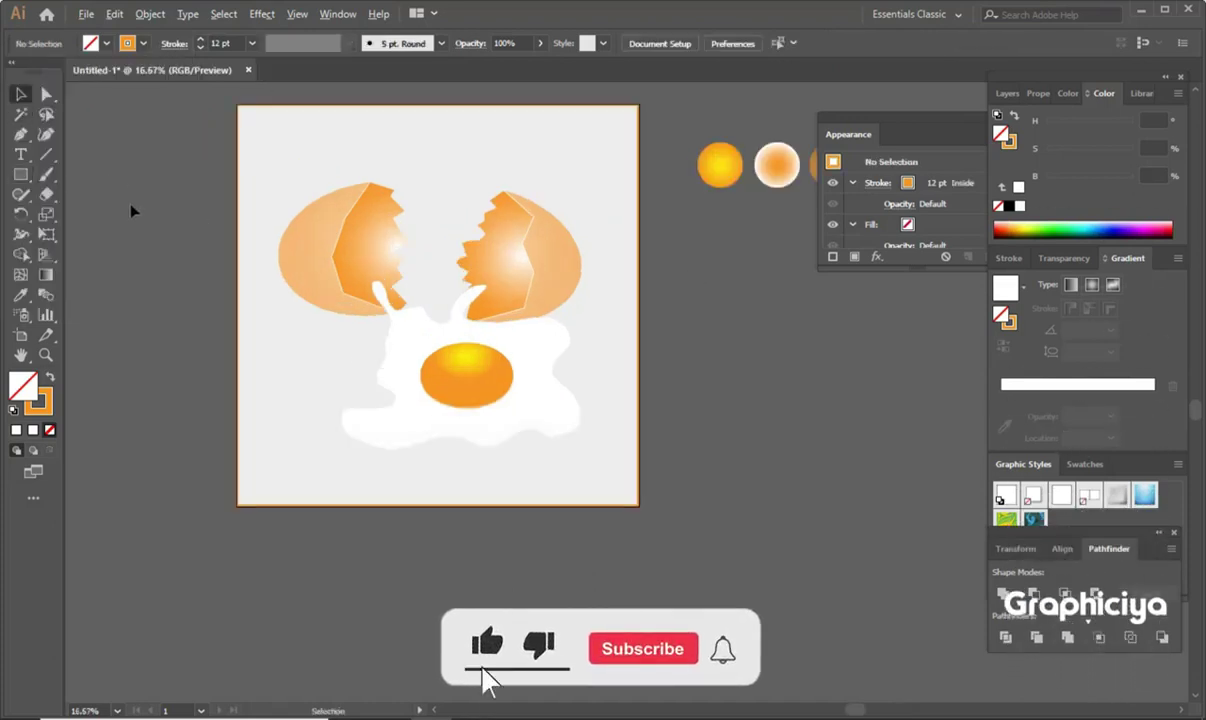
pyautogui.scroll(-1, 132, 205)
pyautogui.moveTo(132, 208); pyautogui.dragTo(141, 275)
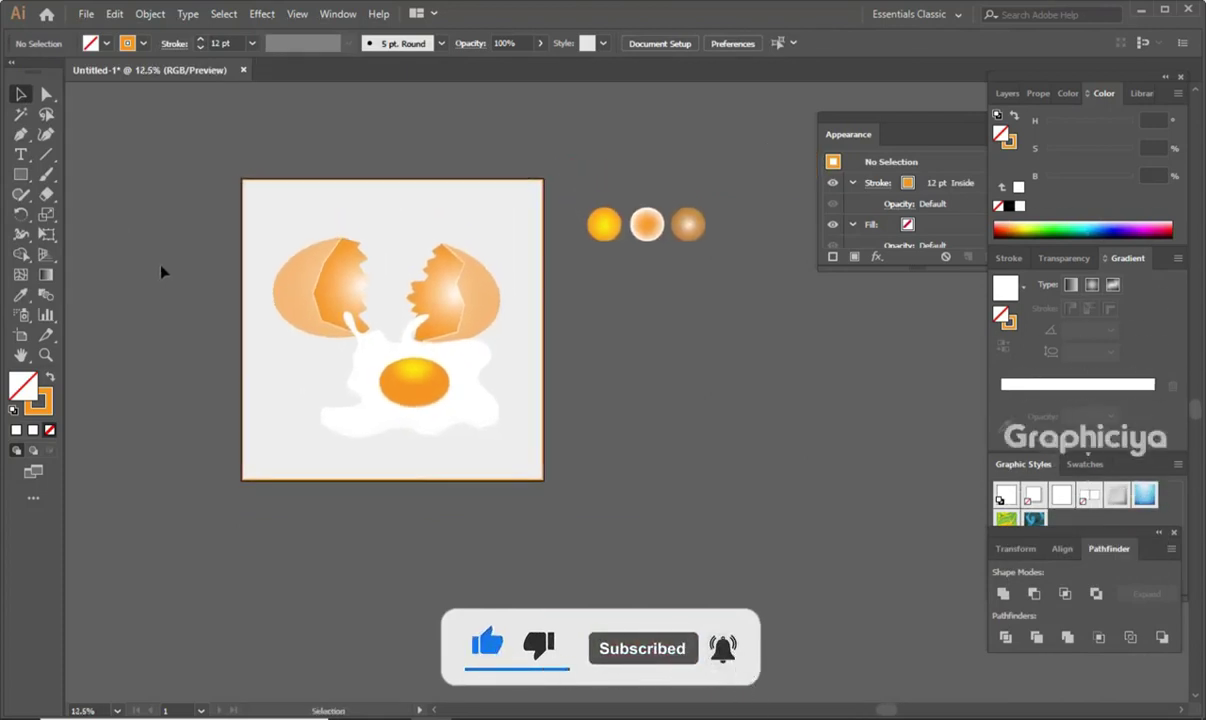
# Step: Eyedrop the third circle's orange gradient onto the background rectangle, then reselect the rectangle
pyautogui.scroll(1, 446, 389)
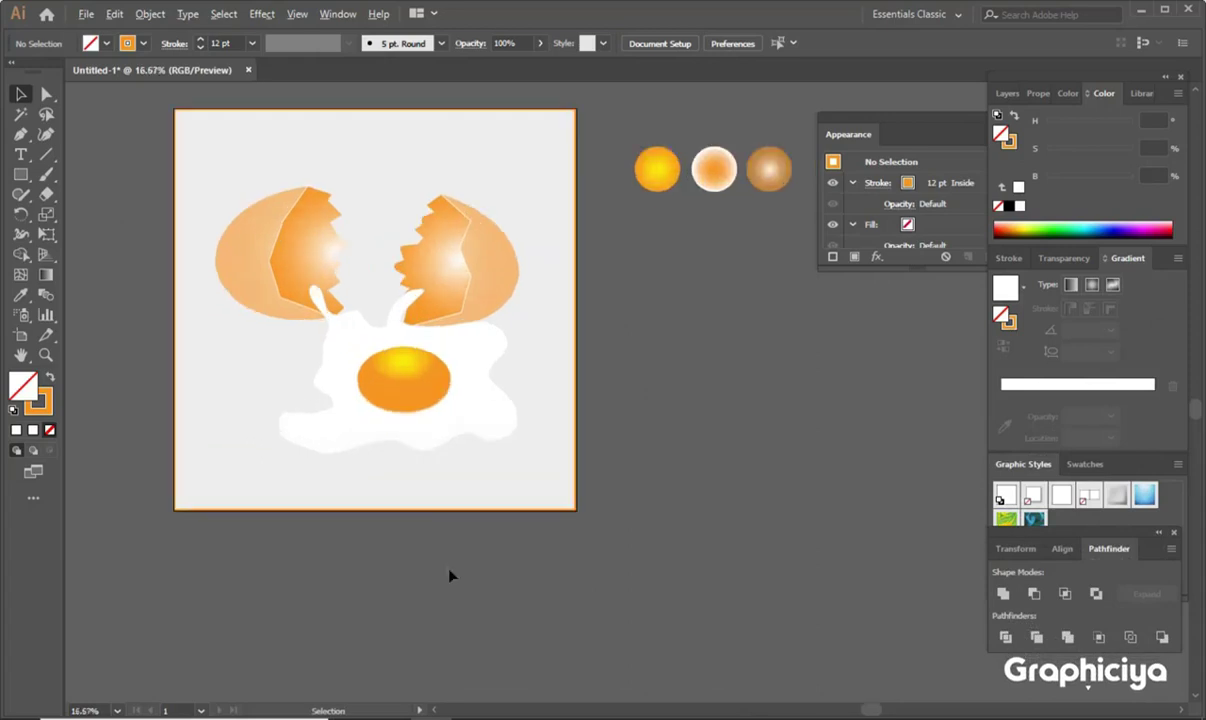
pyautogui.scroll(1, 363, 302)
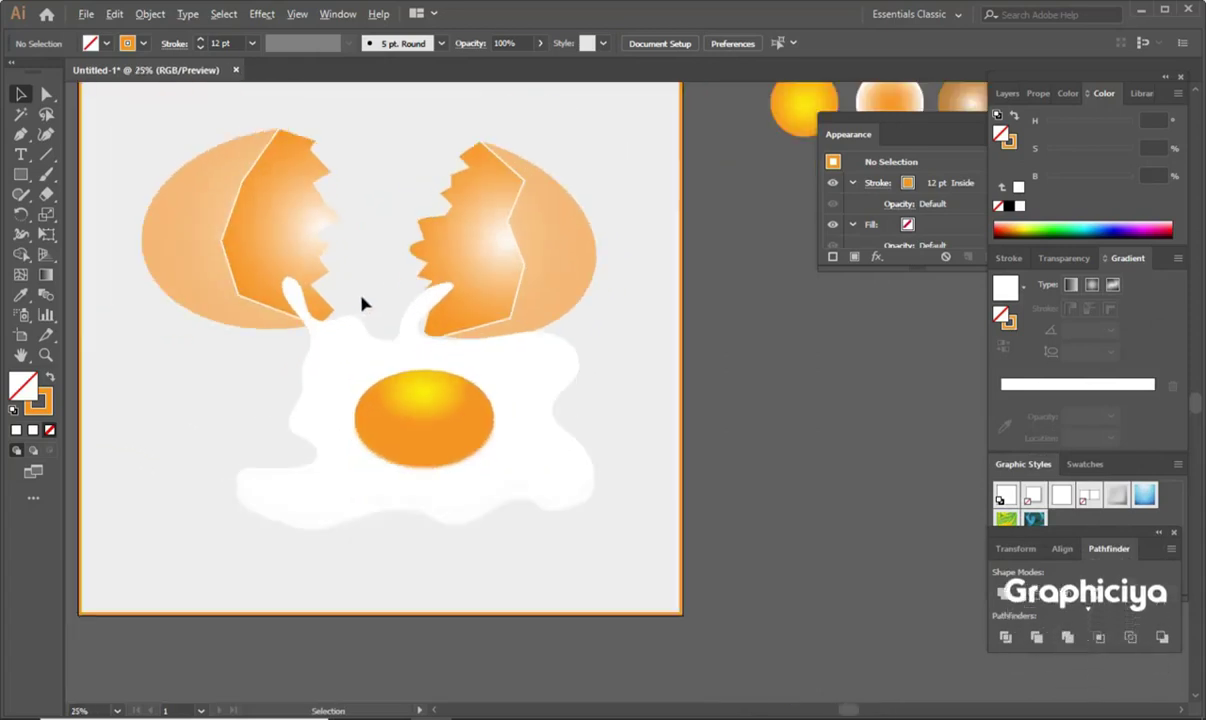
pyautogui.click(556, 392)
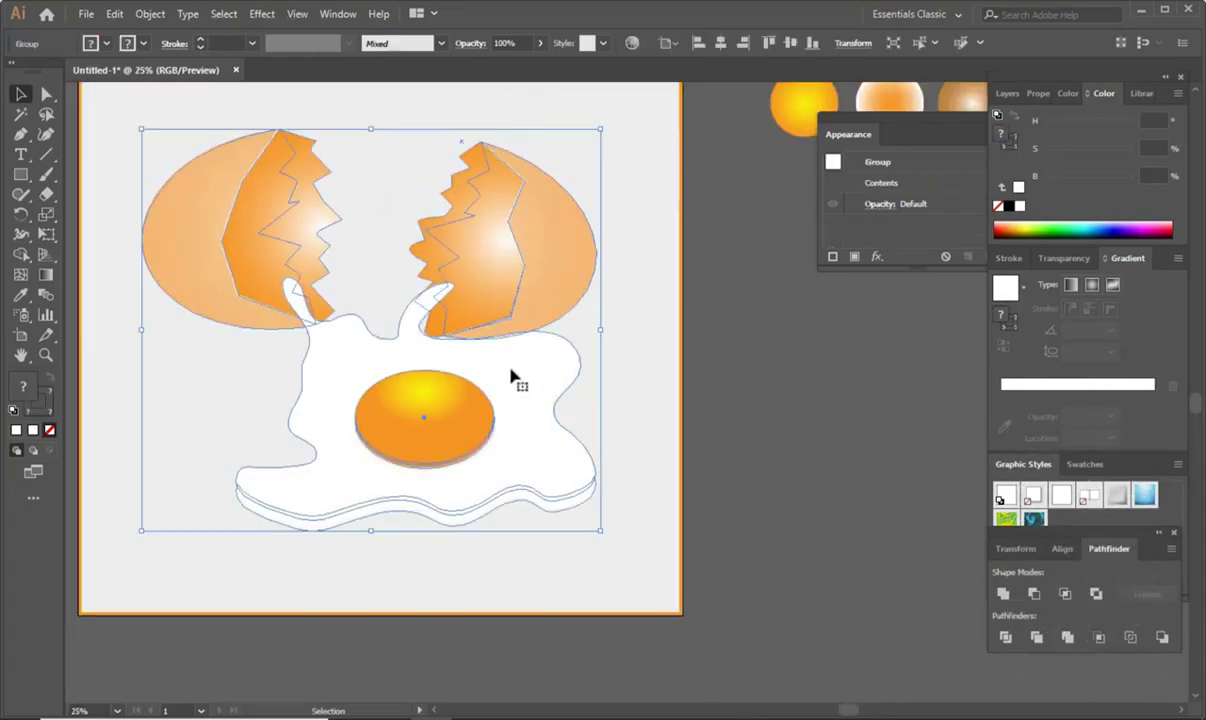
pyautogui.click(716, 369)
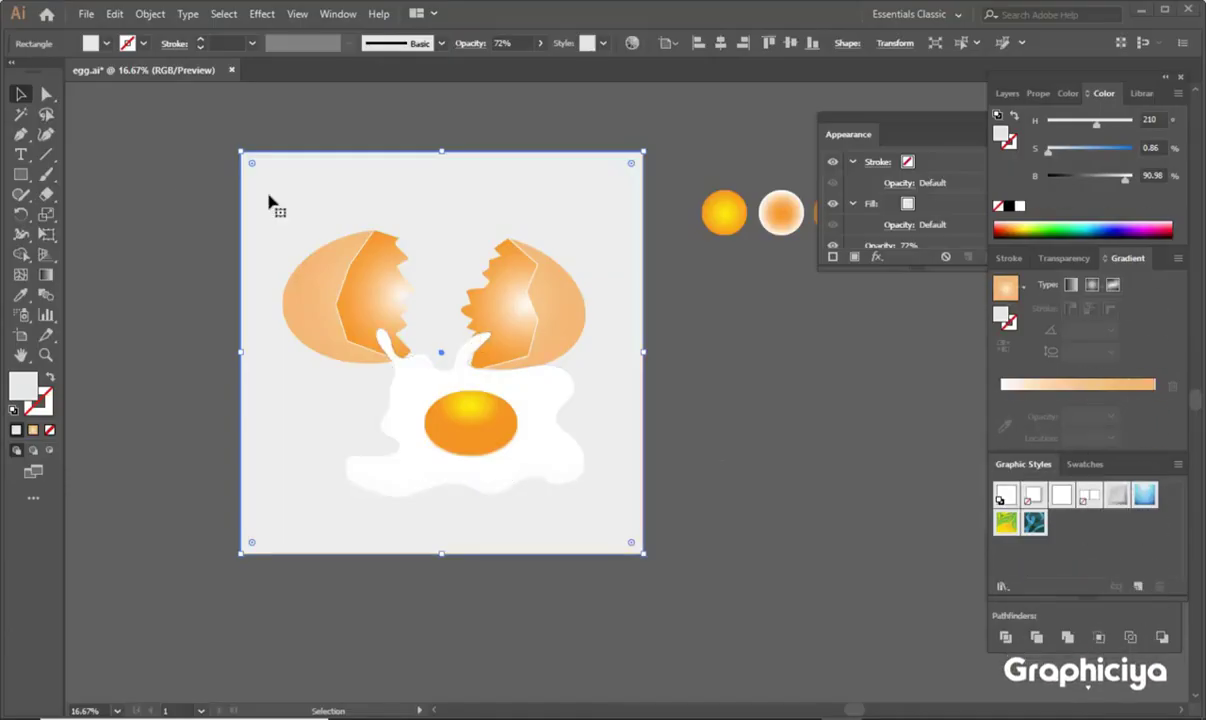
pyautogui.click(20, 295)
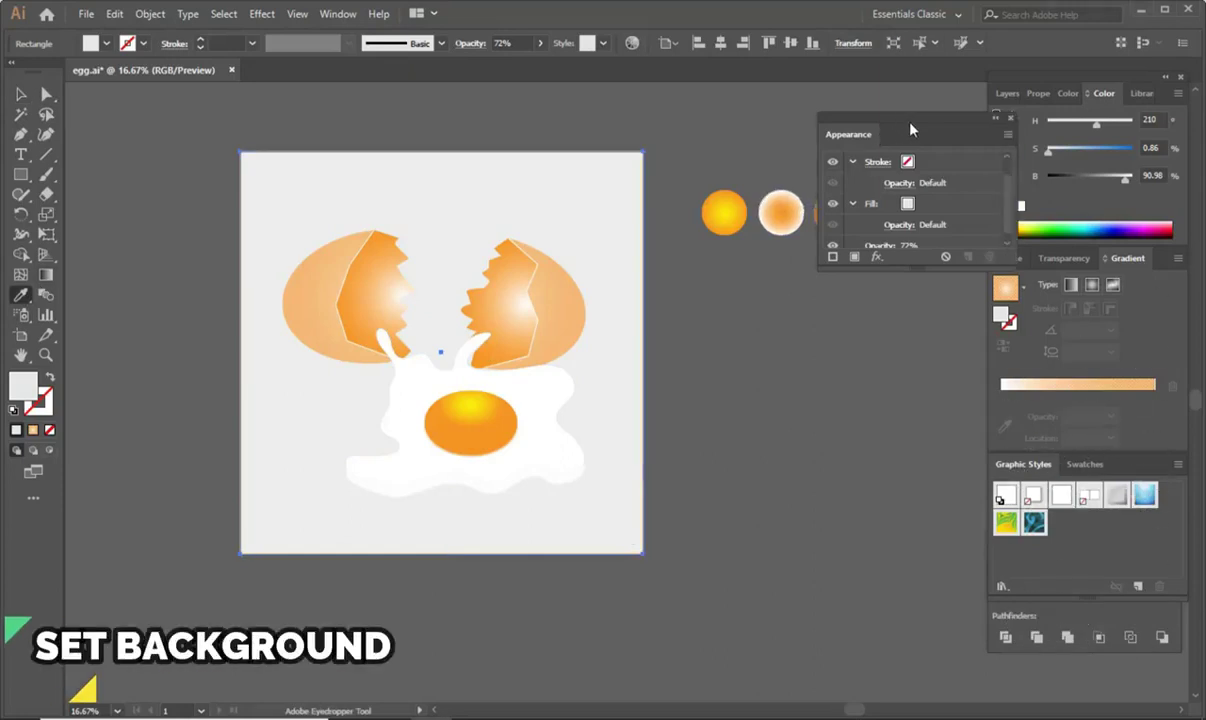
pyautogui.moveTo(910, 130); pyautogui.dragTo(945, 291)
pyautogui.click(841, 194)
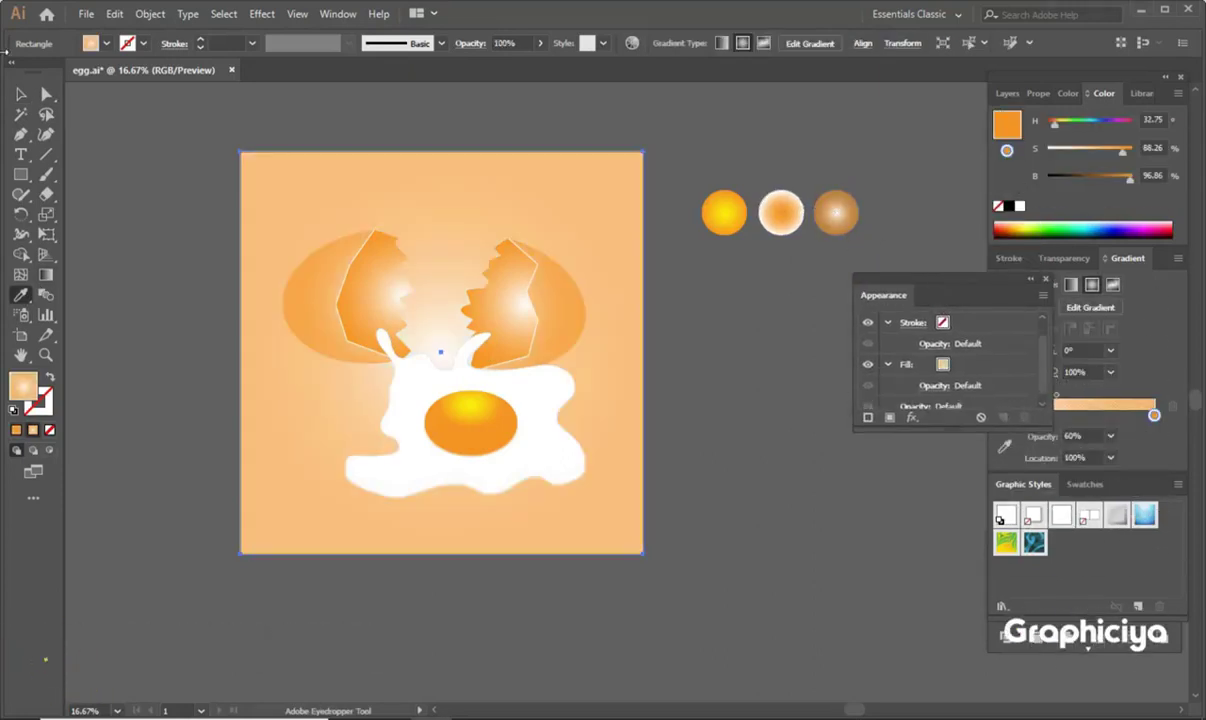
pyautogui.press('v')
pyautogui.click(180, 170)
pyautogui.click(279, 226)
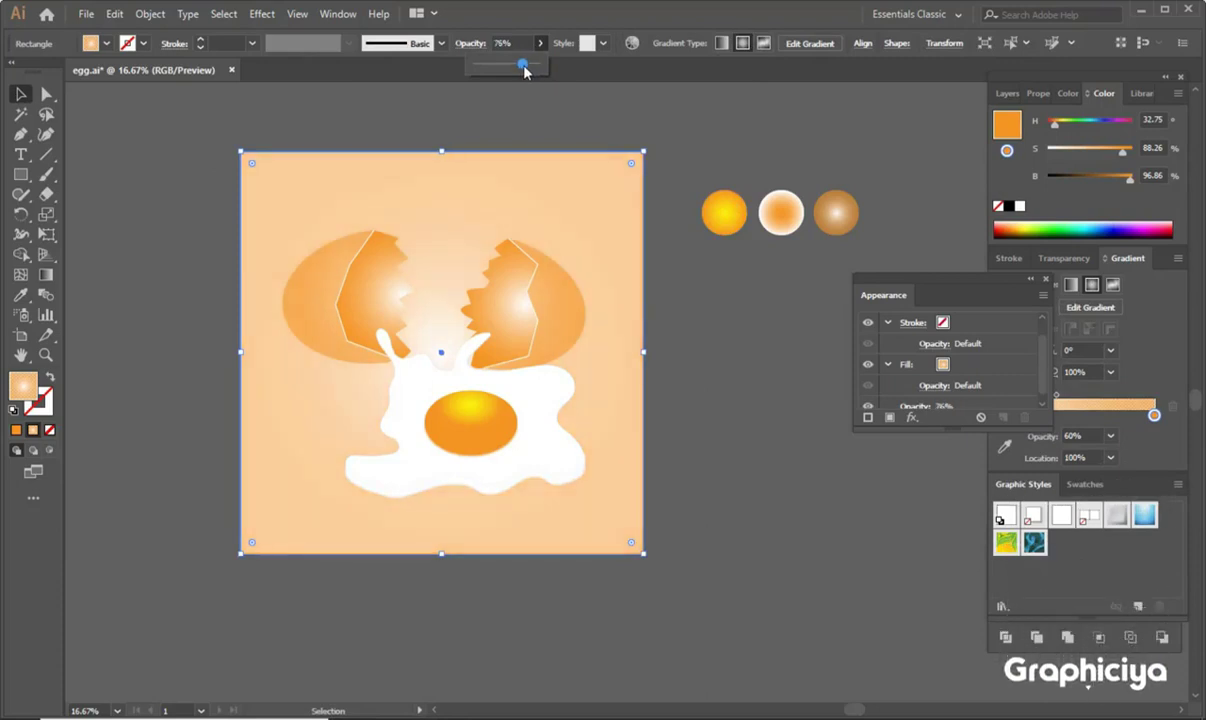
# Step: Lower the background to 70% opacity, keeping the gradient's white stop fully opaque
pyautogui.moveTo(524, 67); pyautogui.dragTo(518, 67)
pyautogui.click(1083, 418)
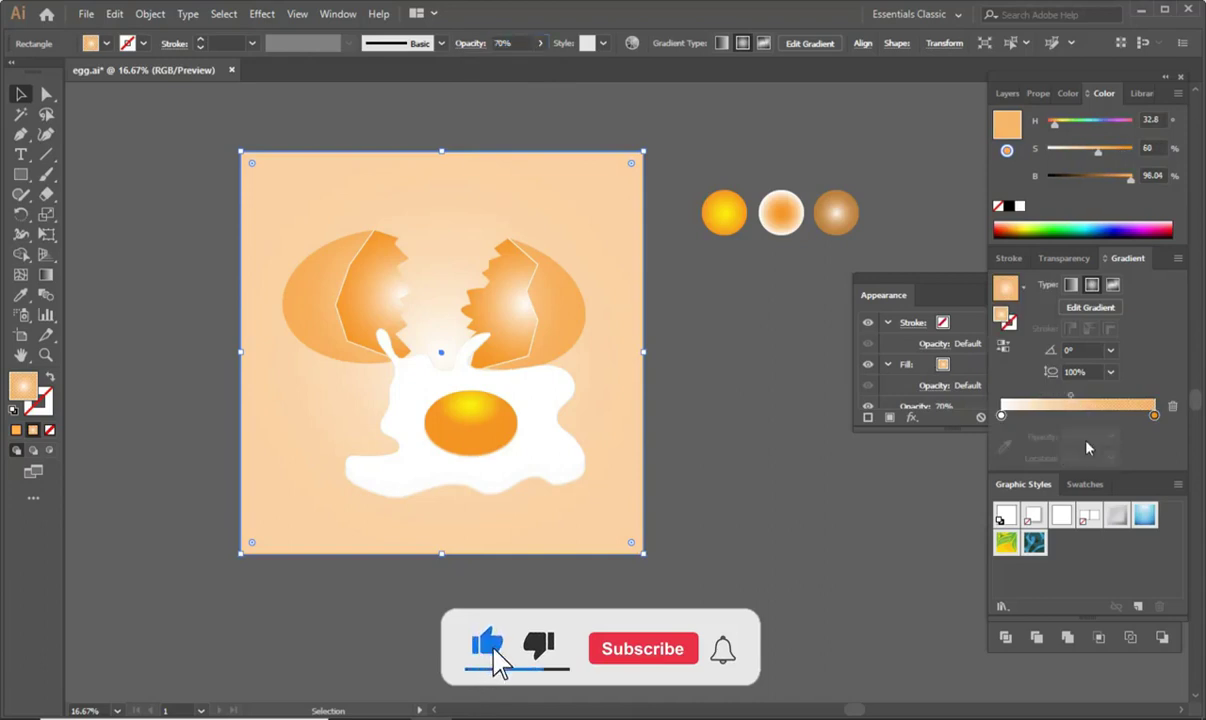
pyautogui.click(1002, 417)
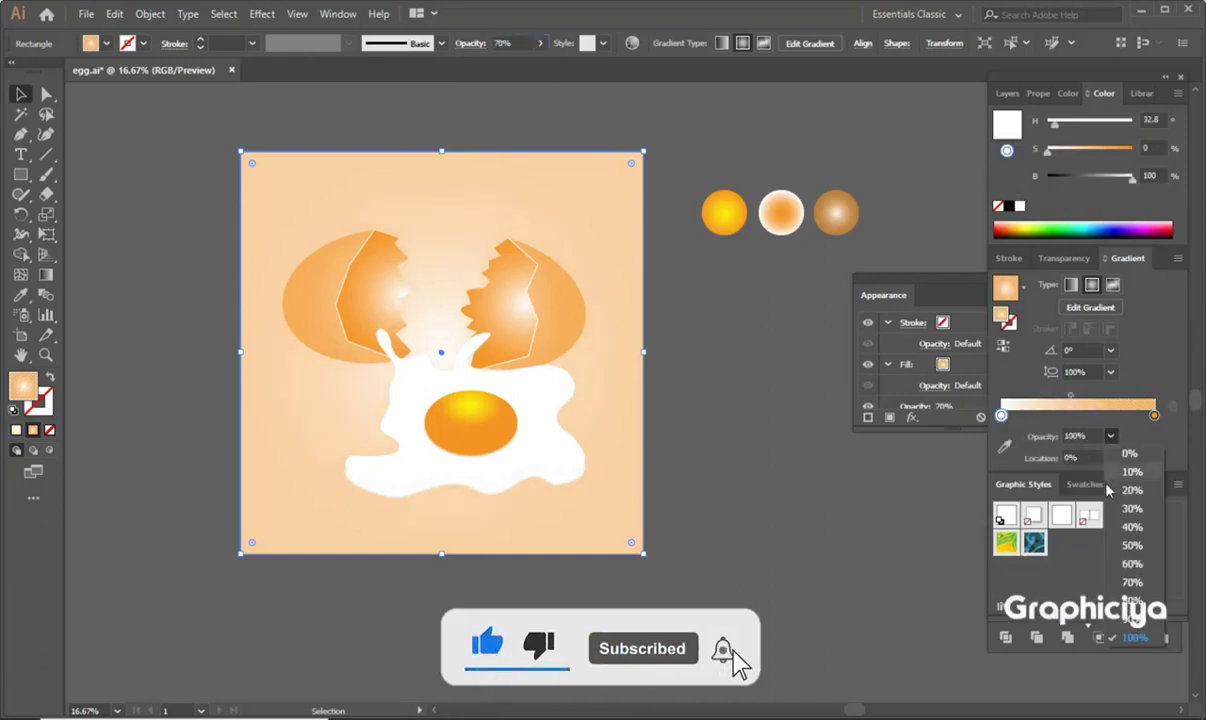
pyautogui.write('50')
pyautogui.press('Return')
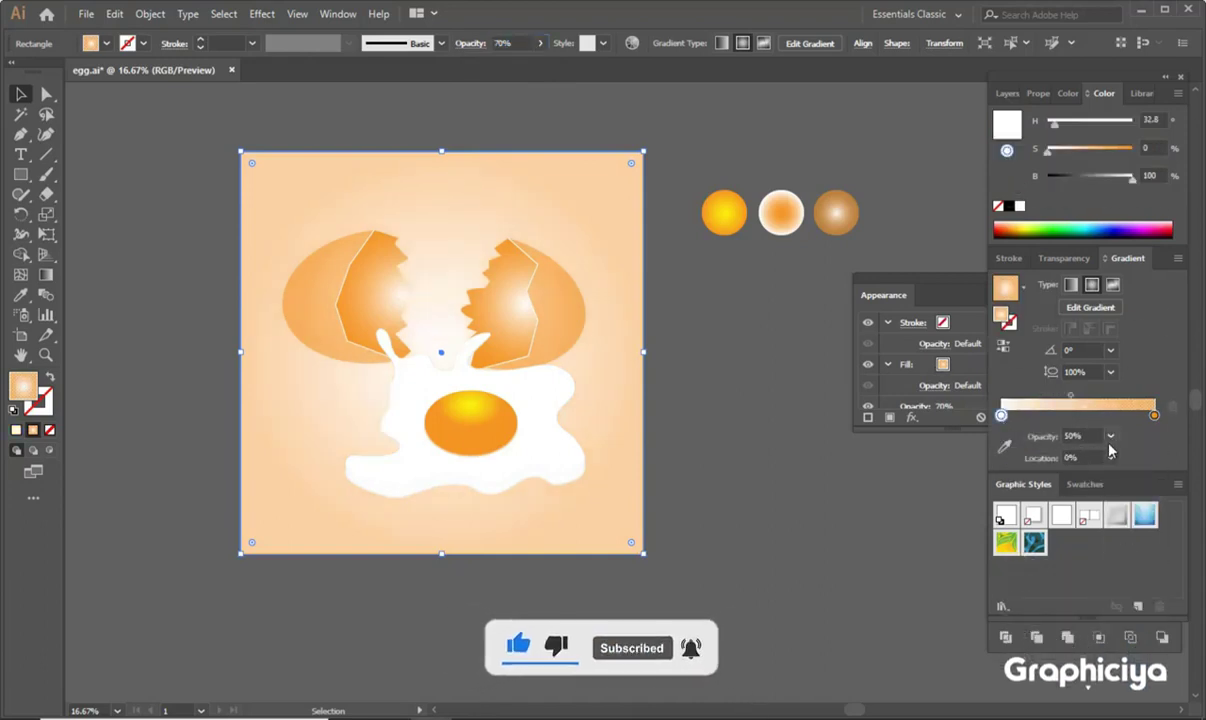
pyautogui.click(1110, 436)
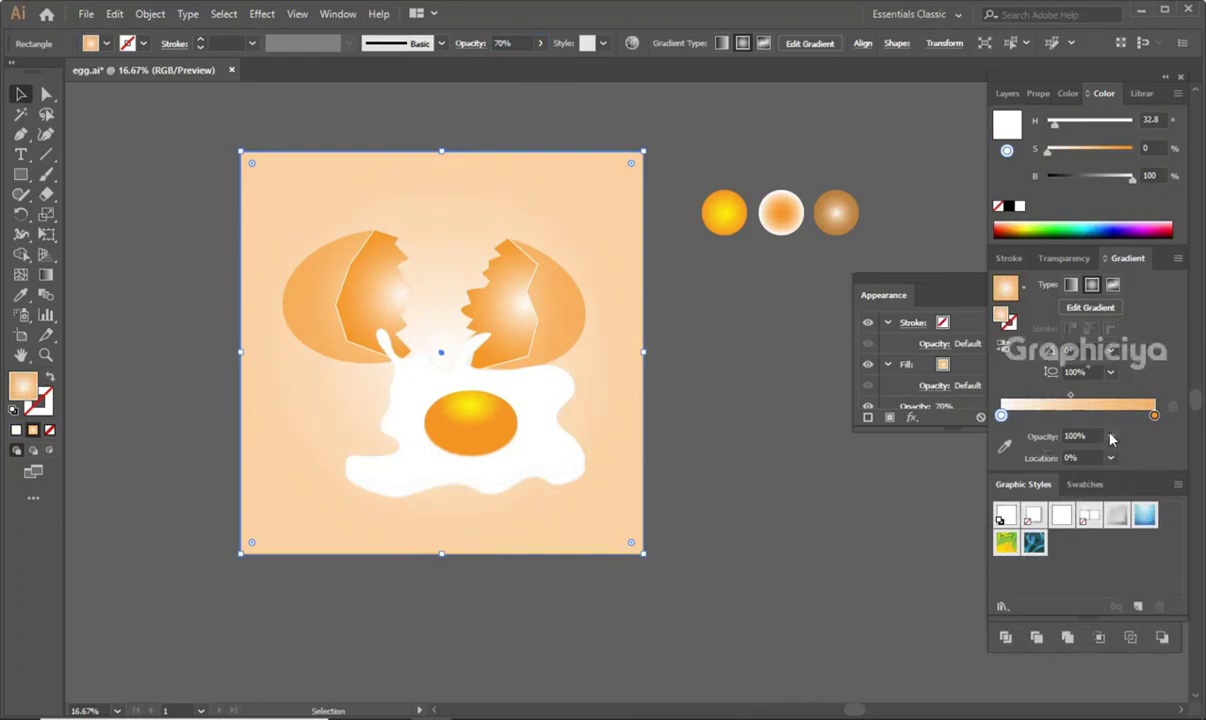
# Step: Set the background gradient angle to 180° and its midpoint location to 13%, then deselect
pyautogui.click(1110, 351)
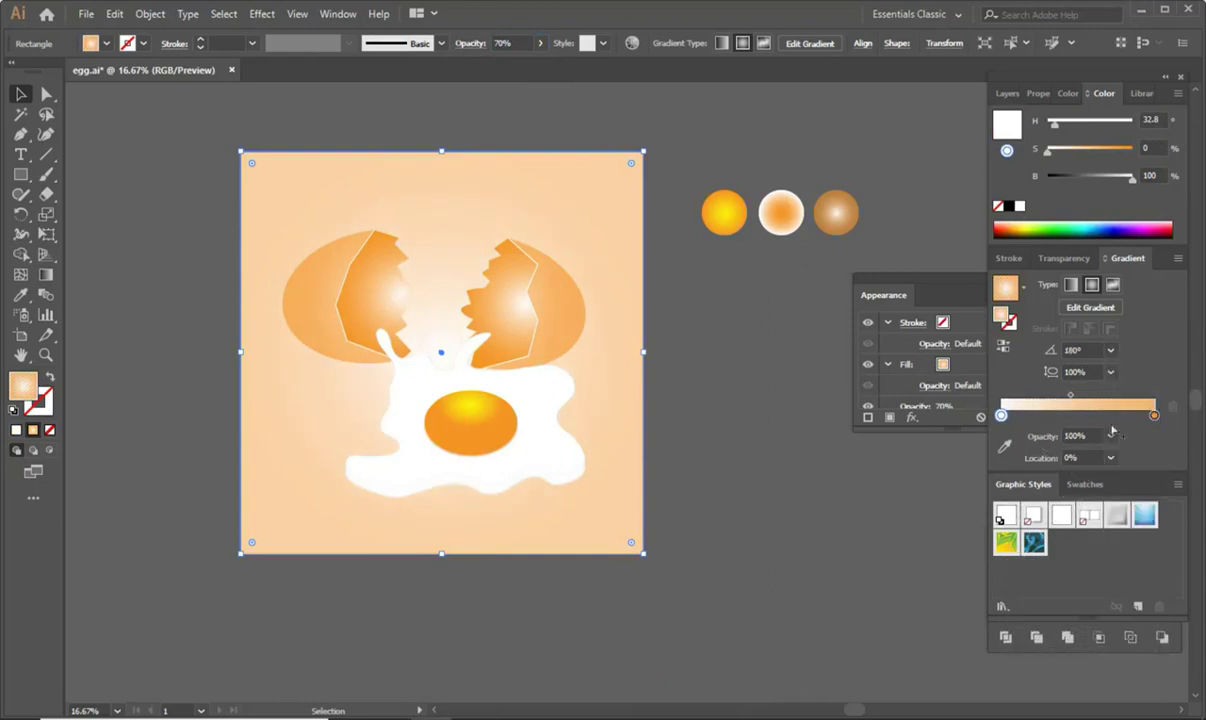
pyautogui.moveTo(1069, 401); pyautogui.dragTo(1018, 399)
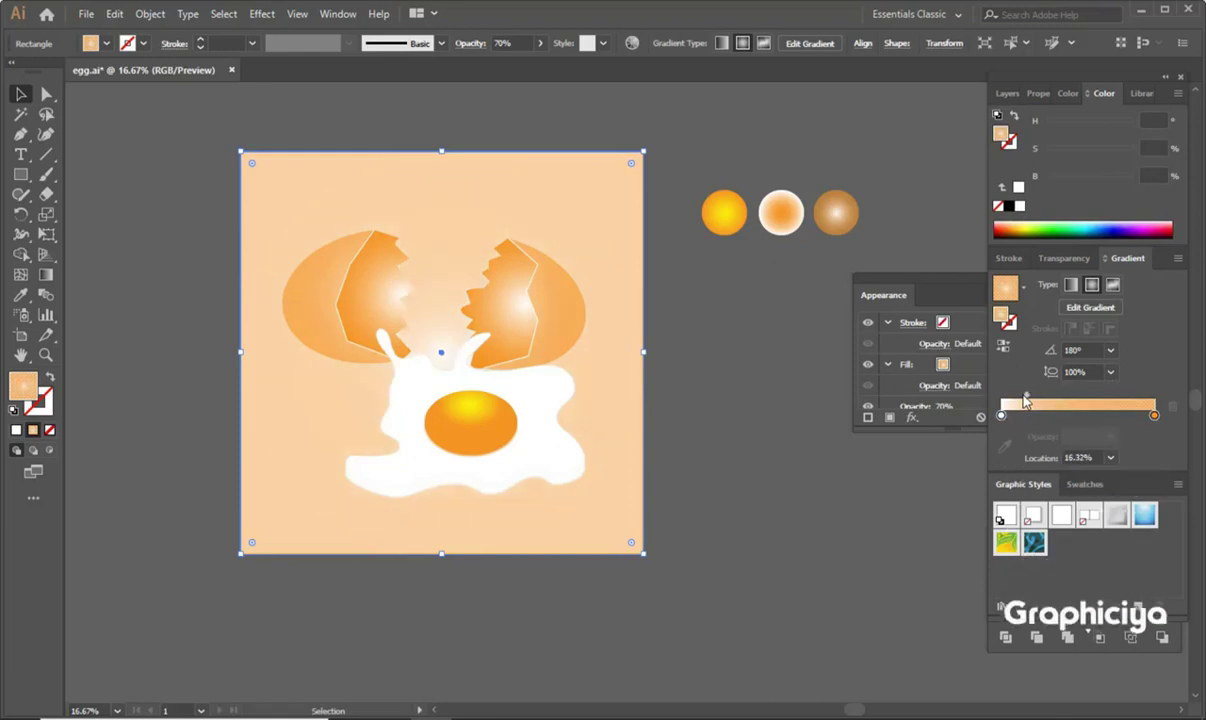
pyautogui.click(1110, 457)
pyautogui.click(1062, 555)
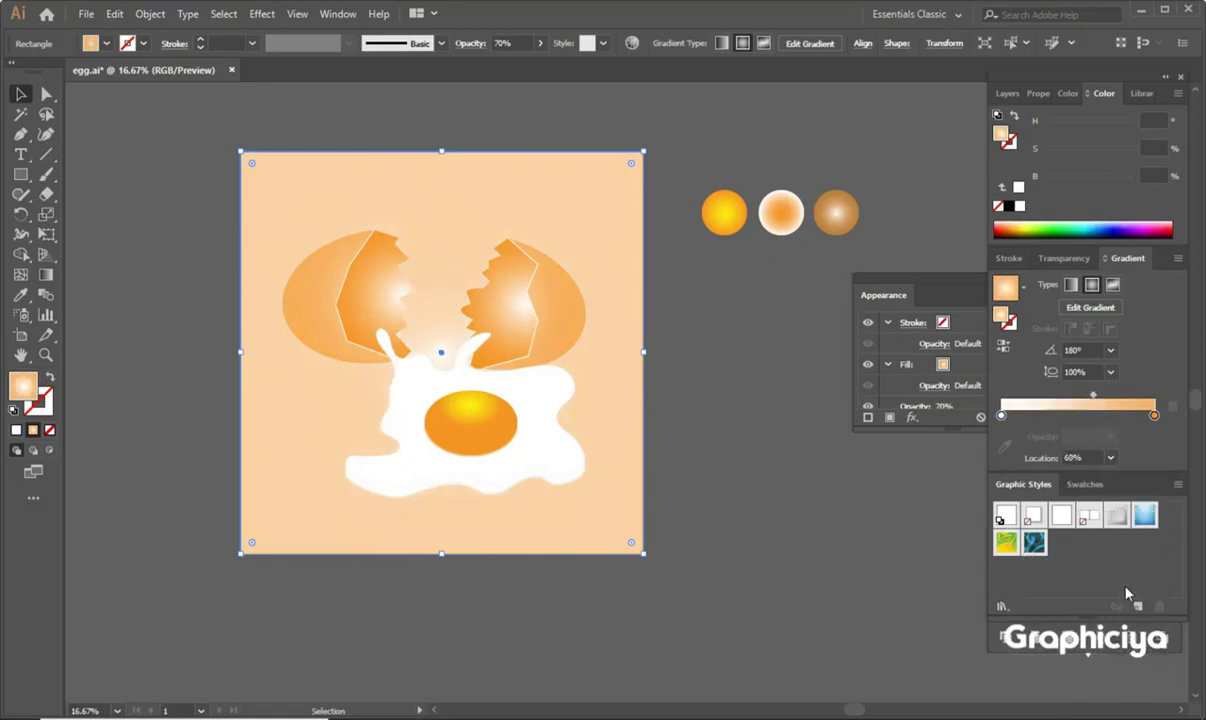
pyautogui.click(1110, 457)
pyautogui.click(1108, 492)
pyautogui.click(830, 475)
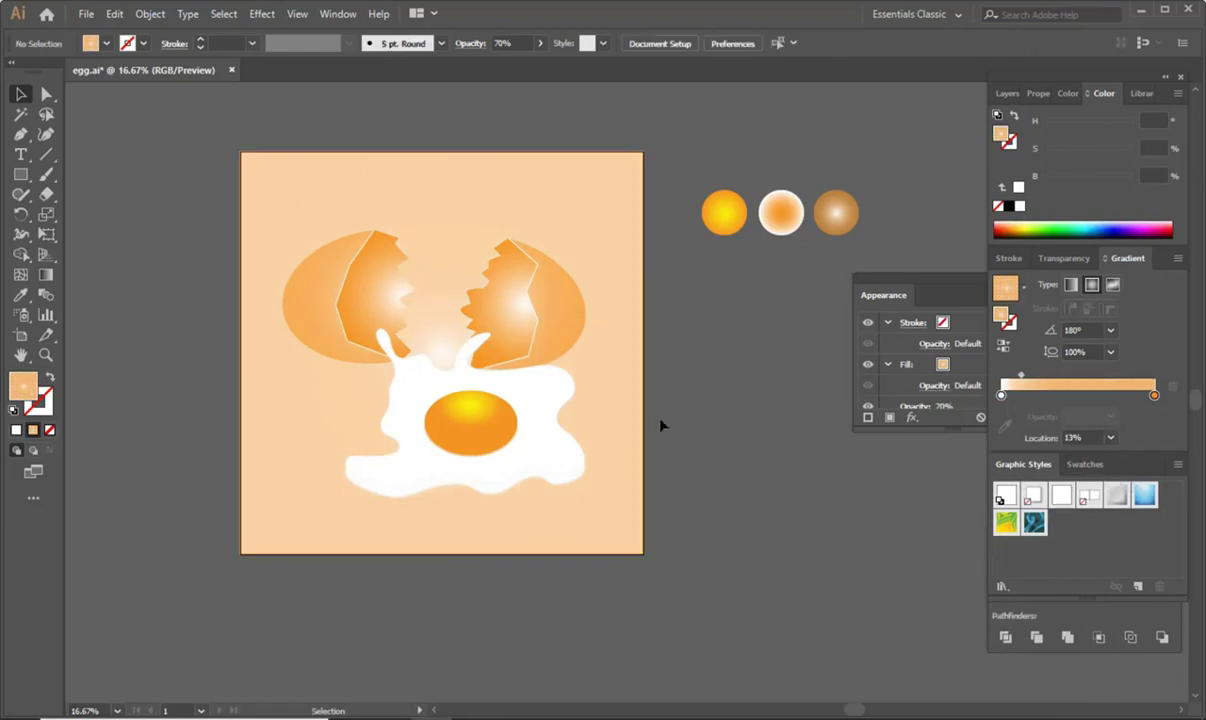
pyautogui.scroll(1, 440, 285)
pyautogui.scroll(-1, 390, 165)
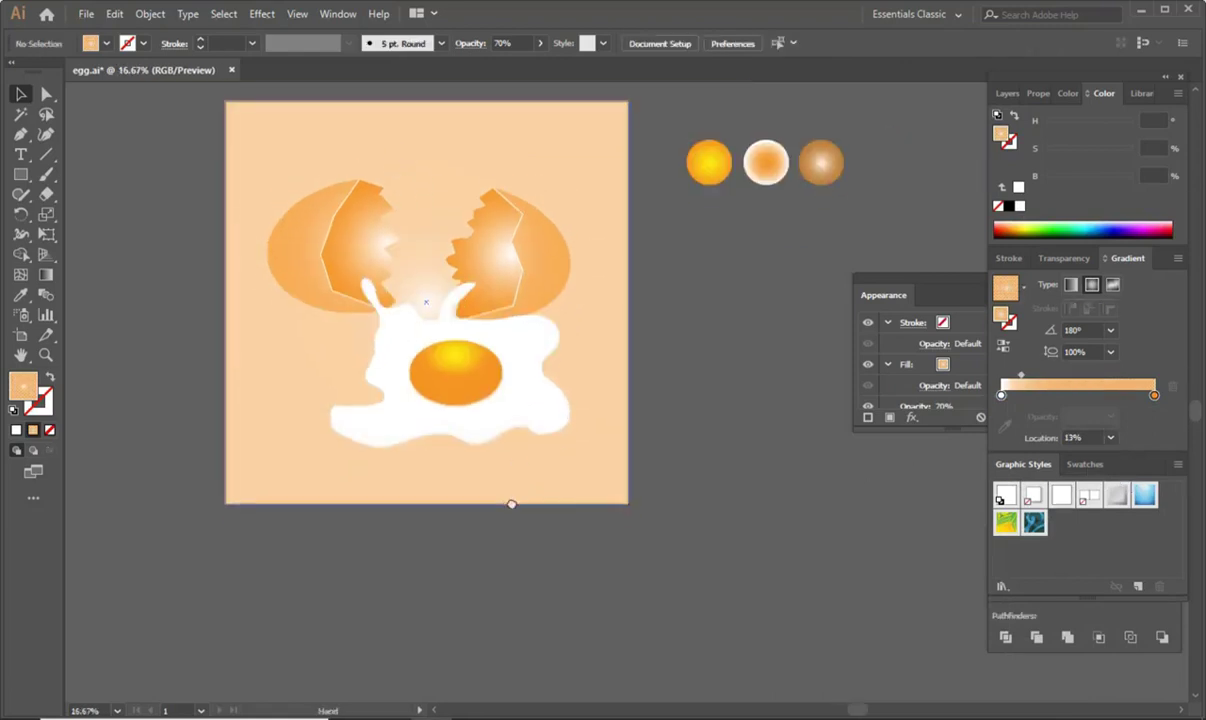